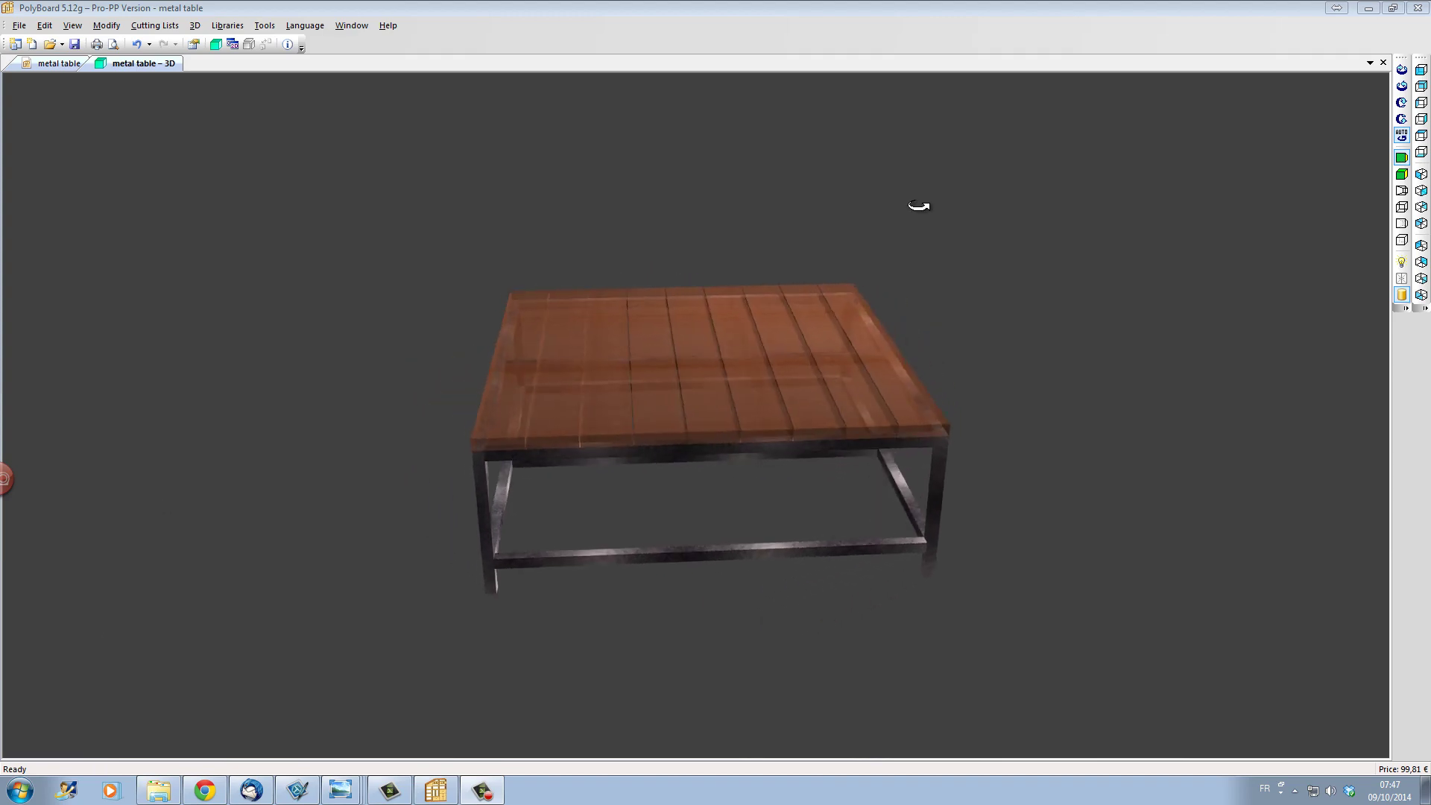
- Close the metal table's 3D view and its project without saving the changes
{"action": "left_click", "coordinate": [1384, 62]}
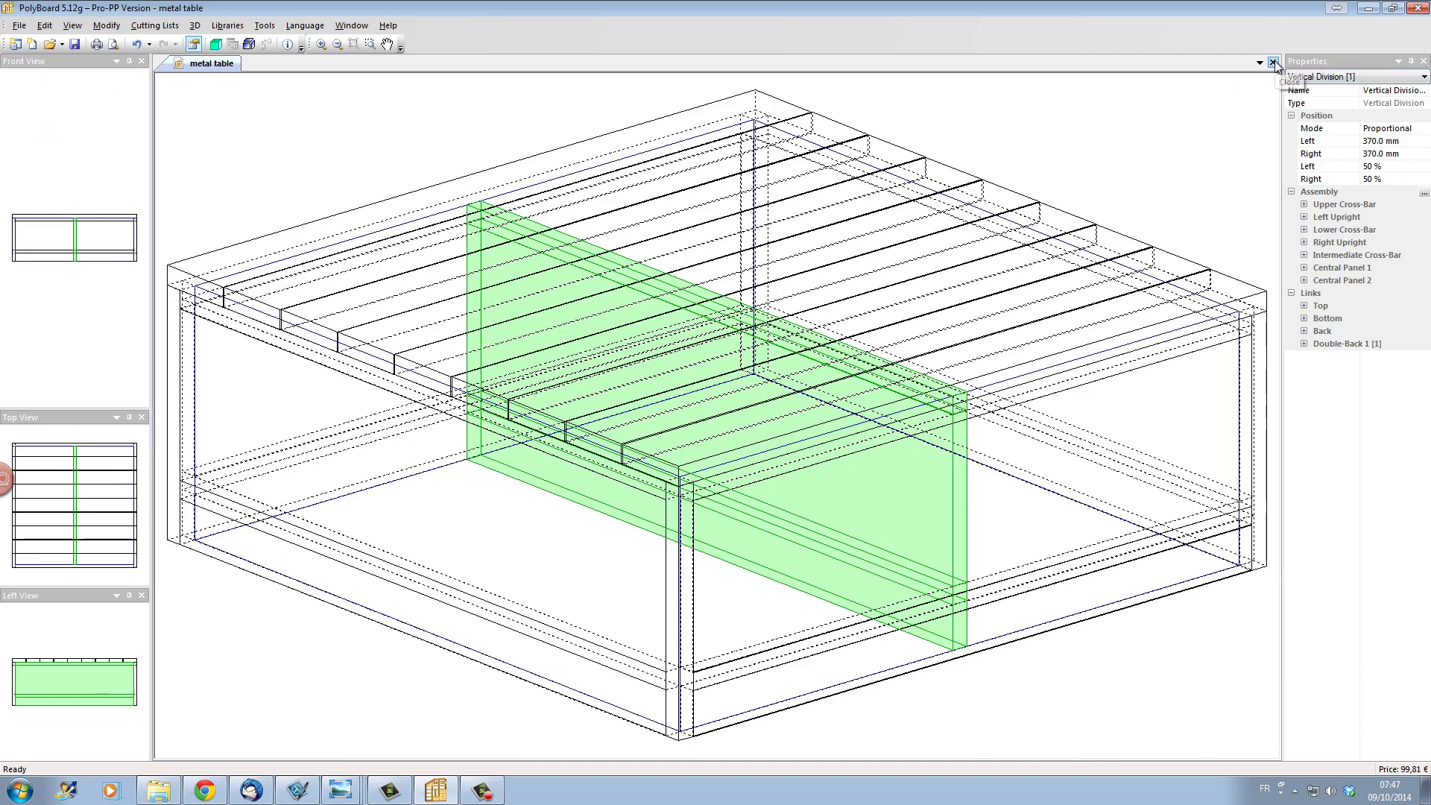
{"action": "left_click", "coordinate": [1272, 64]}
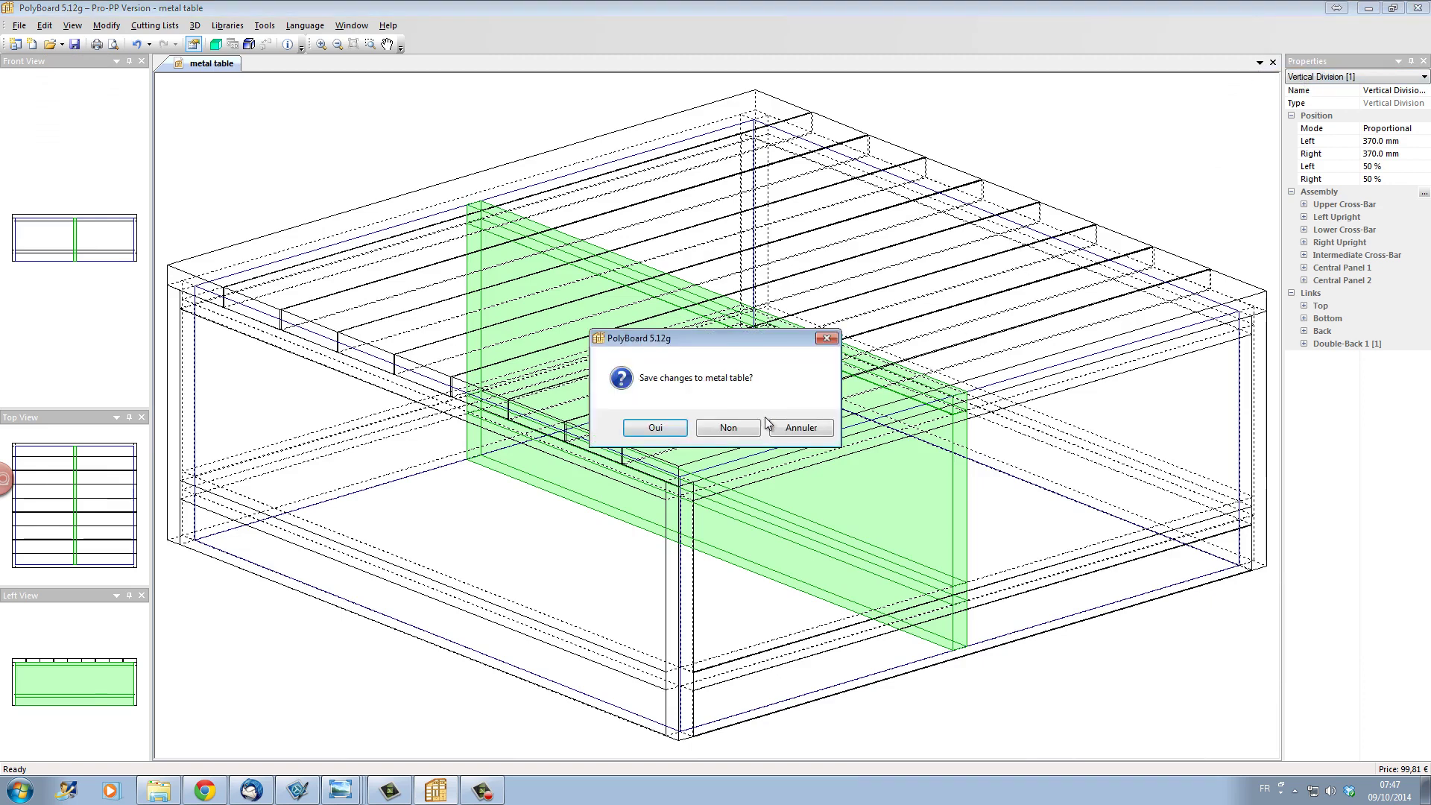
{"action": "left_click", "coordinate": [729, 428]}
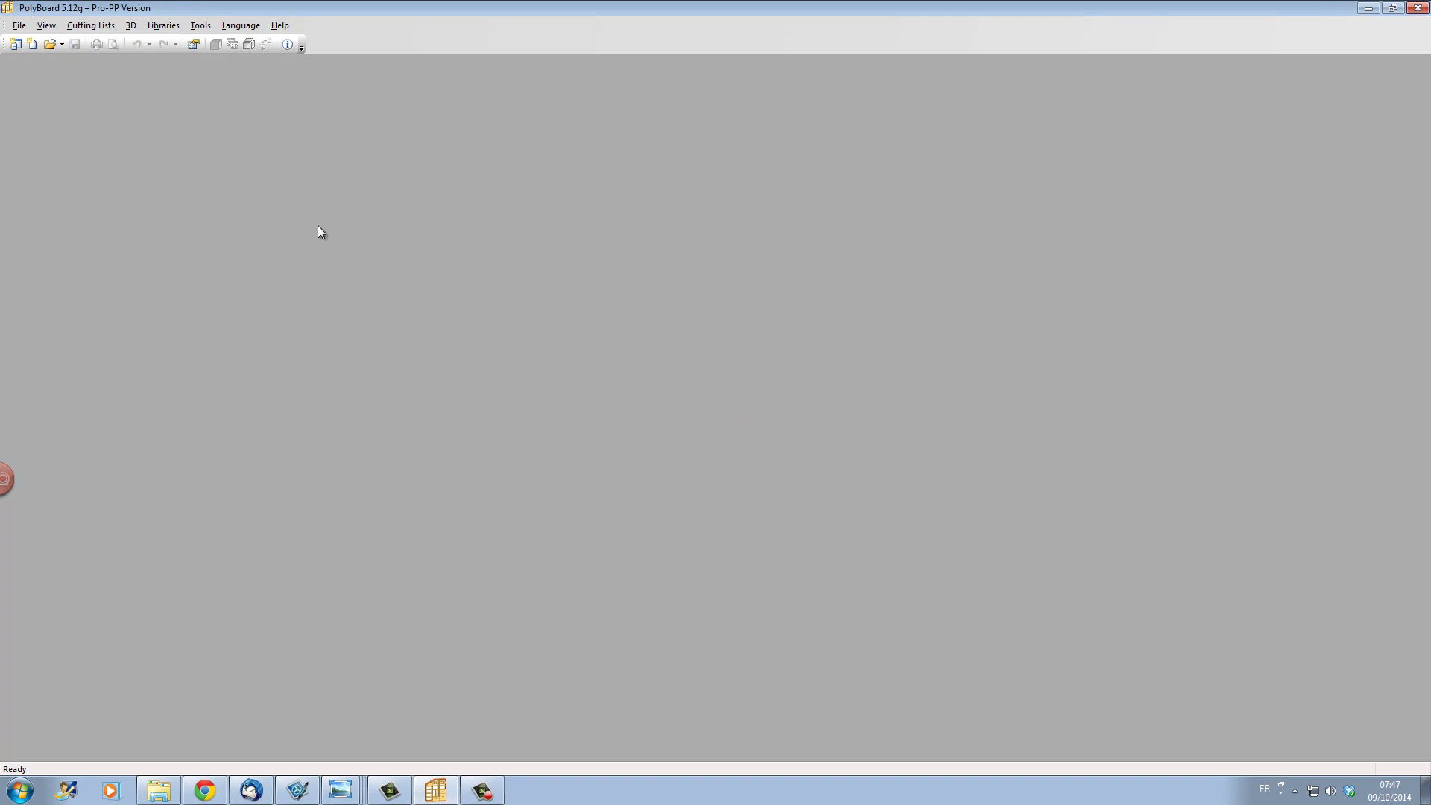
- Create a new Box Cabinet project with the default method and panels
{"action": "left_click", "coordinate": [31, 44]}
{"action": "left_click", "coordinate": [827, 554]}
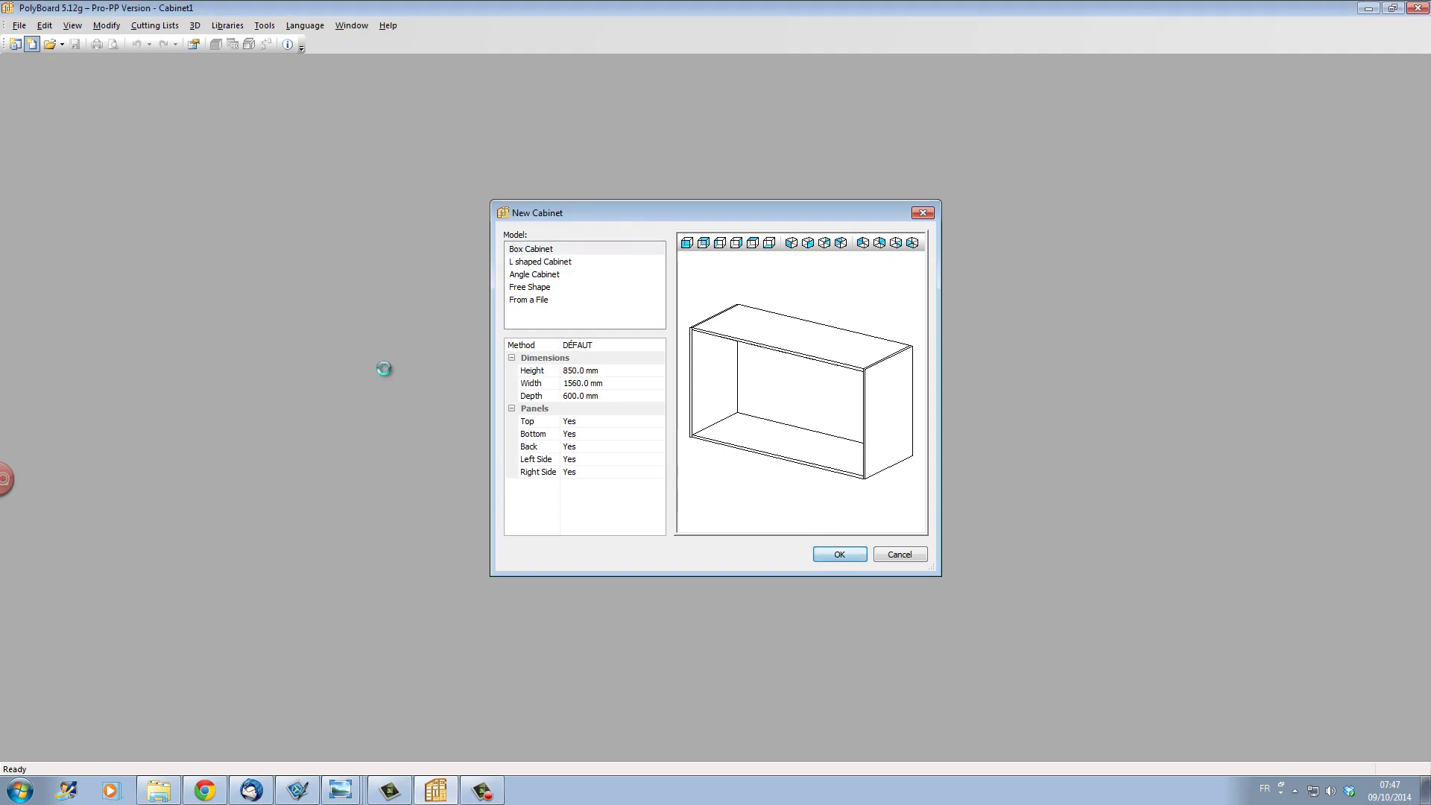
{"action": "left_click", "coordinate": [1183, 209]}
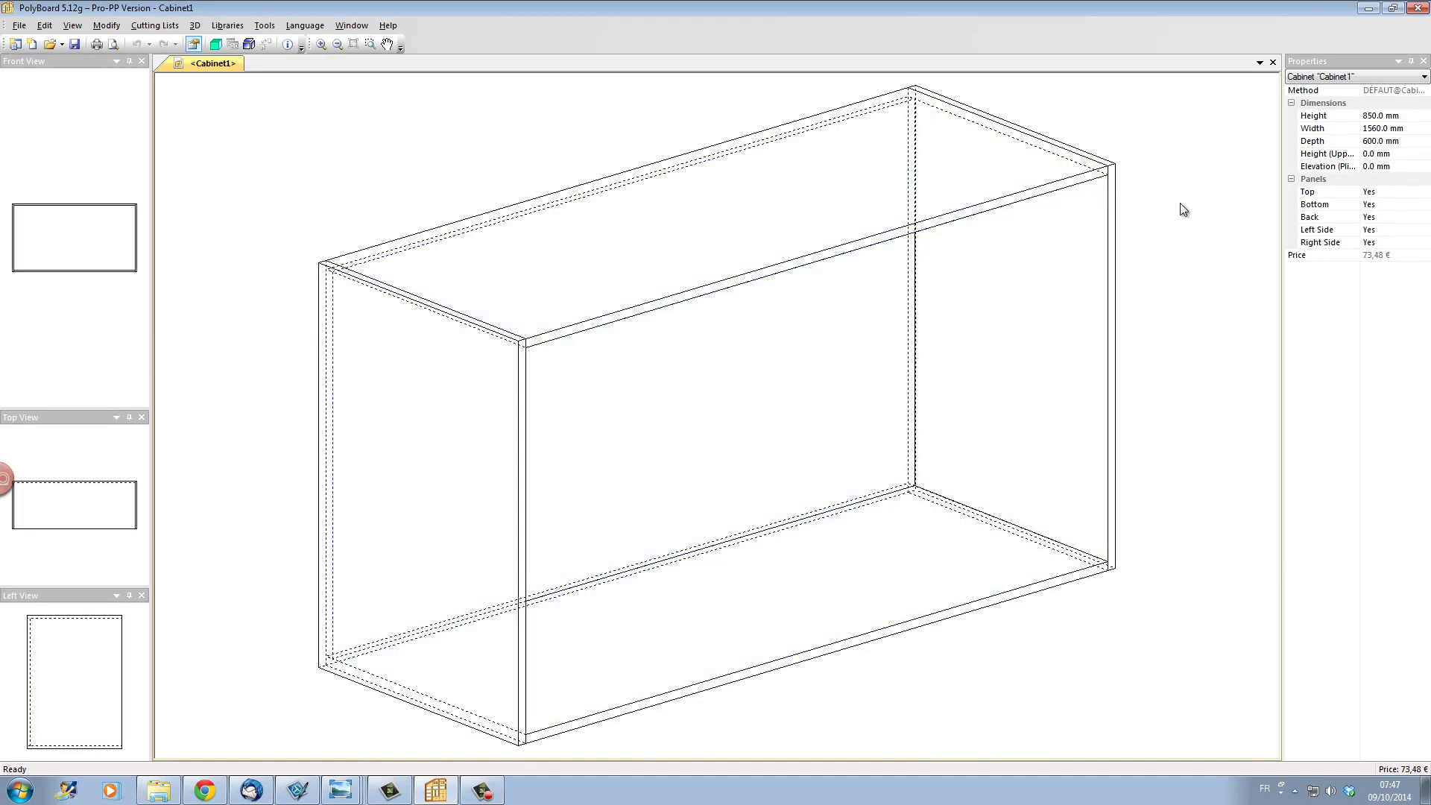
- Set the cabinet's dimensions to 450 mm height, 800 mm width and 800 mm depth
{"action": "left_click", "coordinate": [1407, 117]}
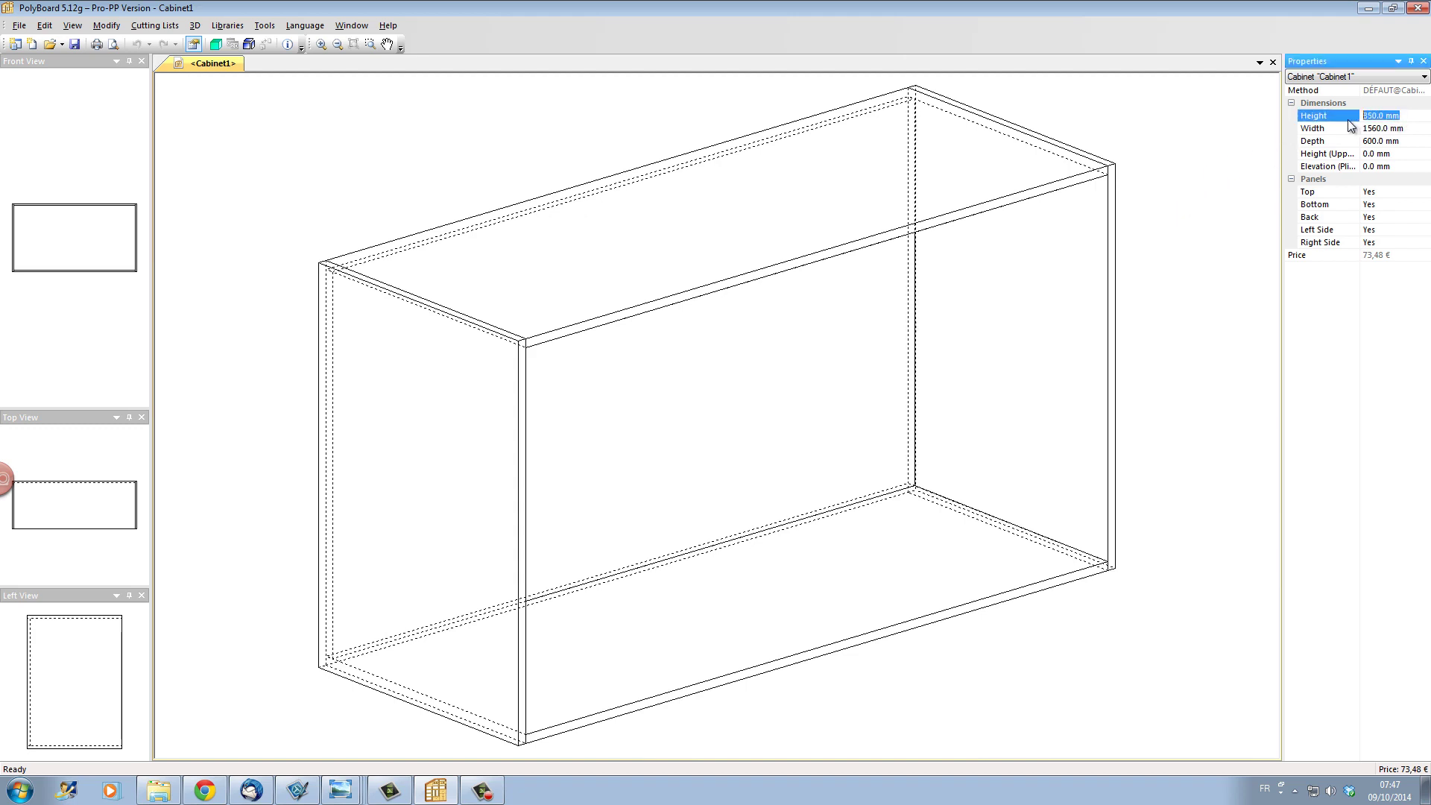
{"action": "type", "text": "450"}
{"action": "key", "text": "Return"}
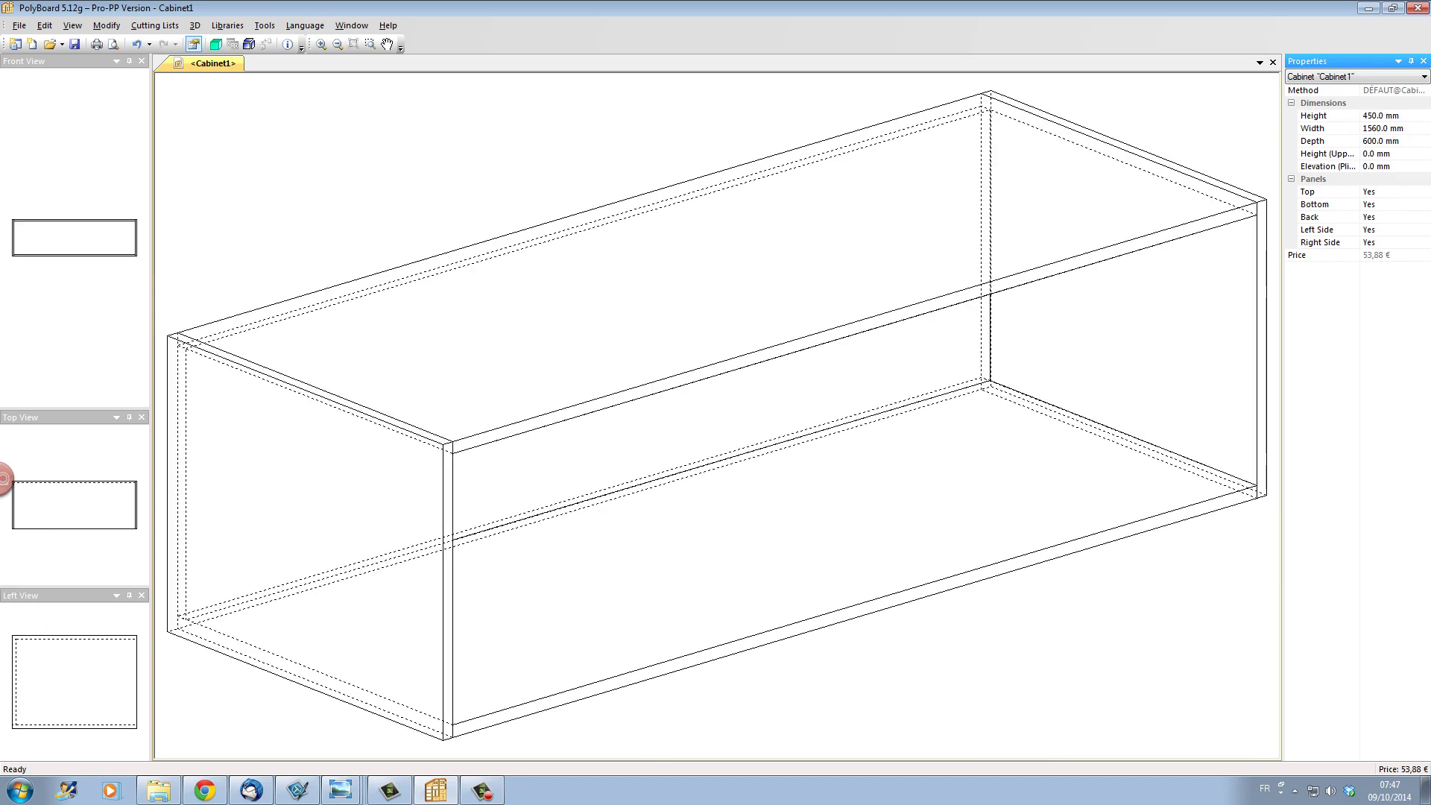
{"action": "left_click", "coordinate": [1420, 132]}
{"action": "type", "text": "800"}
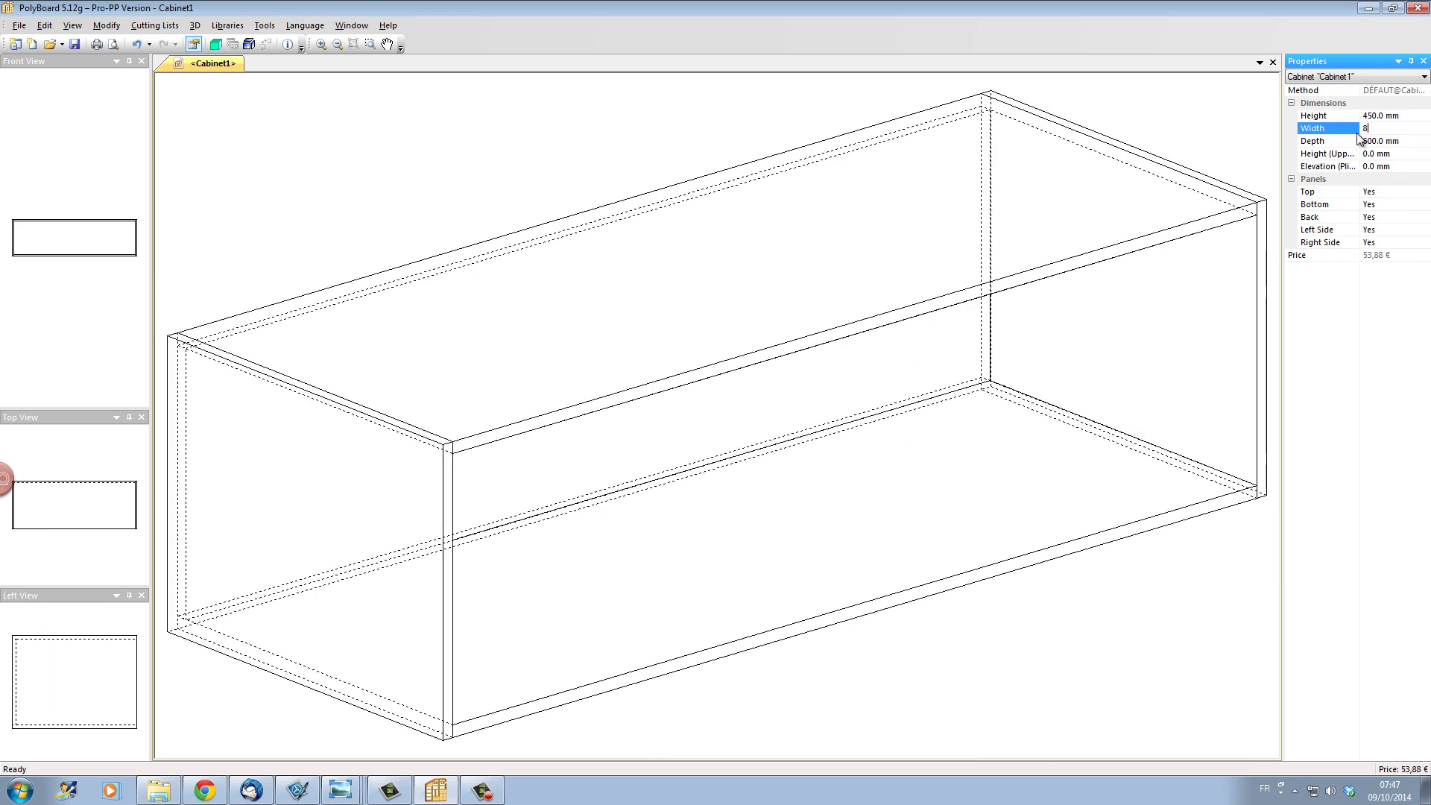
{"action": "left_click", "coordinate": [1406, 141]}
{"action": "type", "text": "800"}
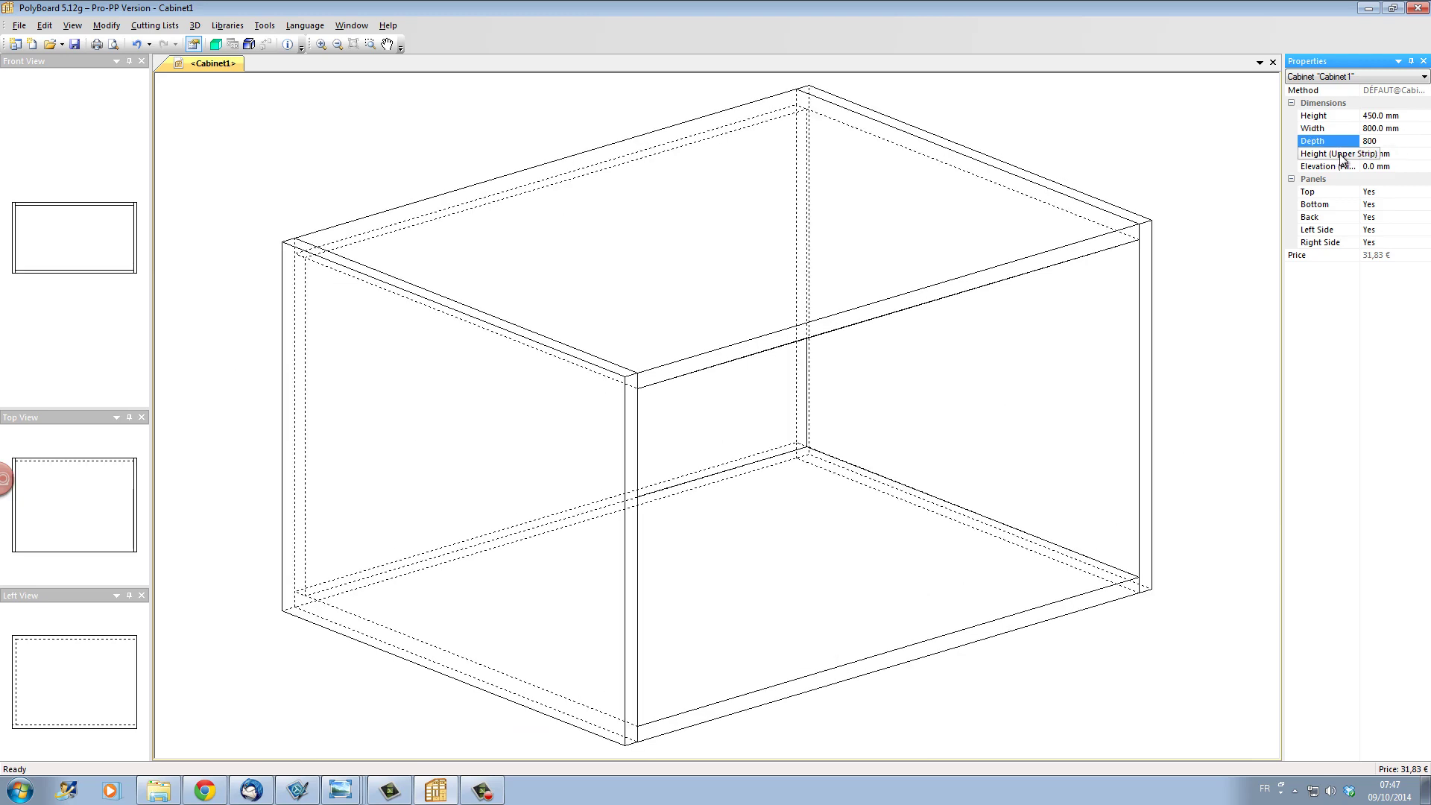
{"action": "left_click", "coordinate": [1245, 187]}
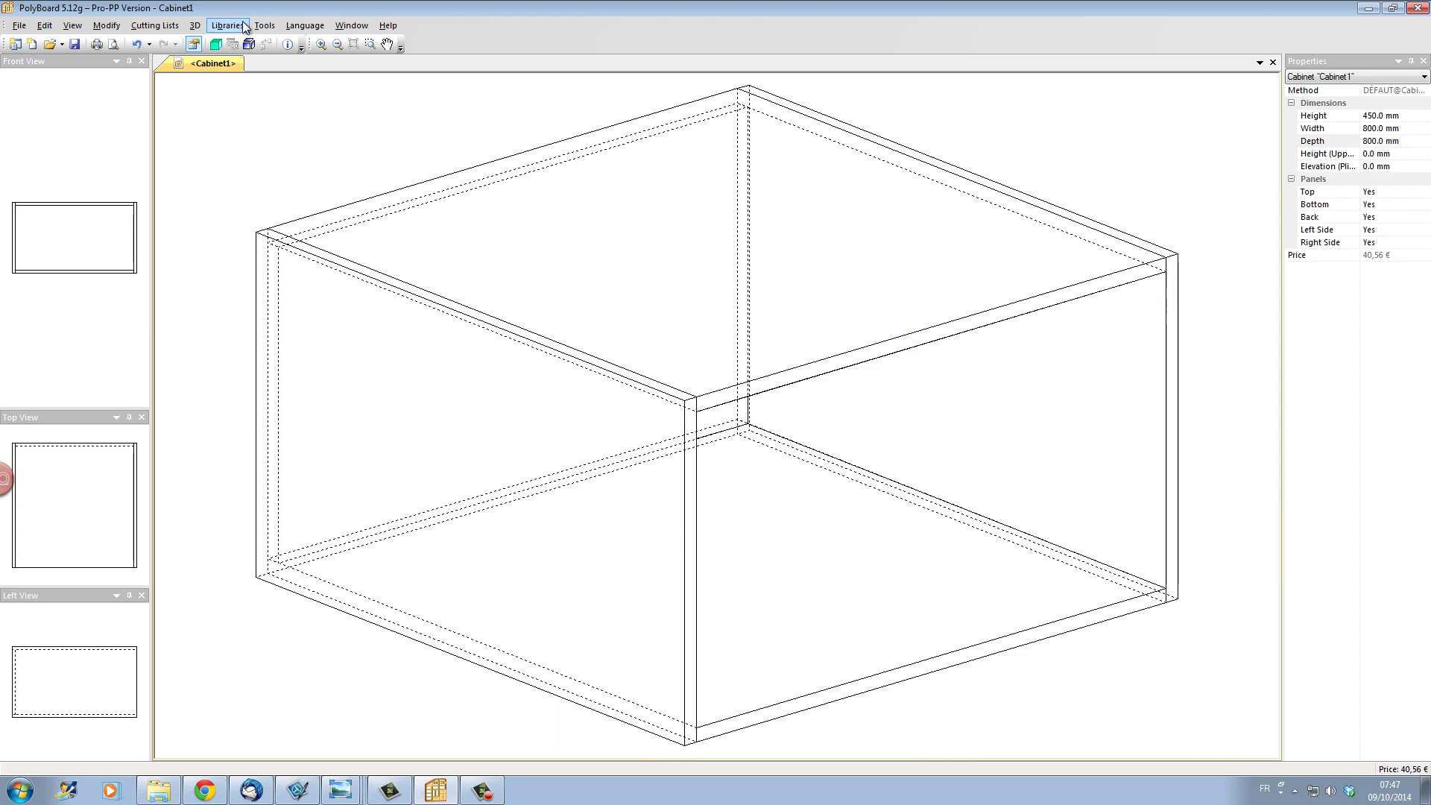
- Check the cabinet in a 3D view and remove its bottom panel
{"action": "left_click", "coordinate": [224, 42]}
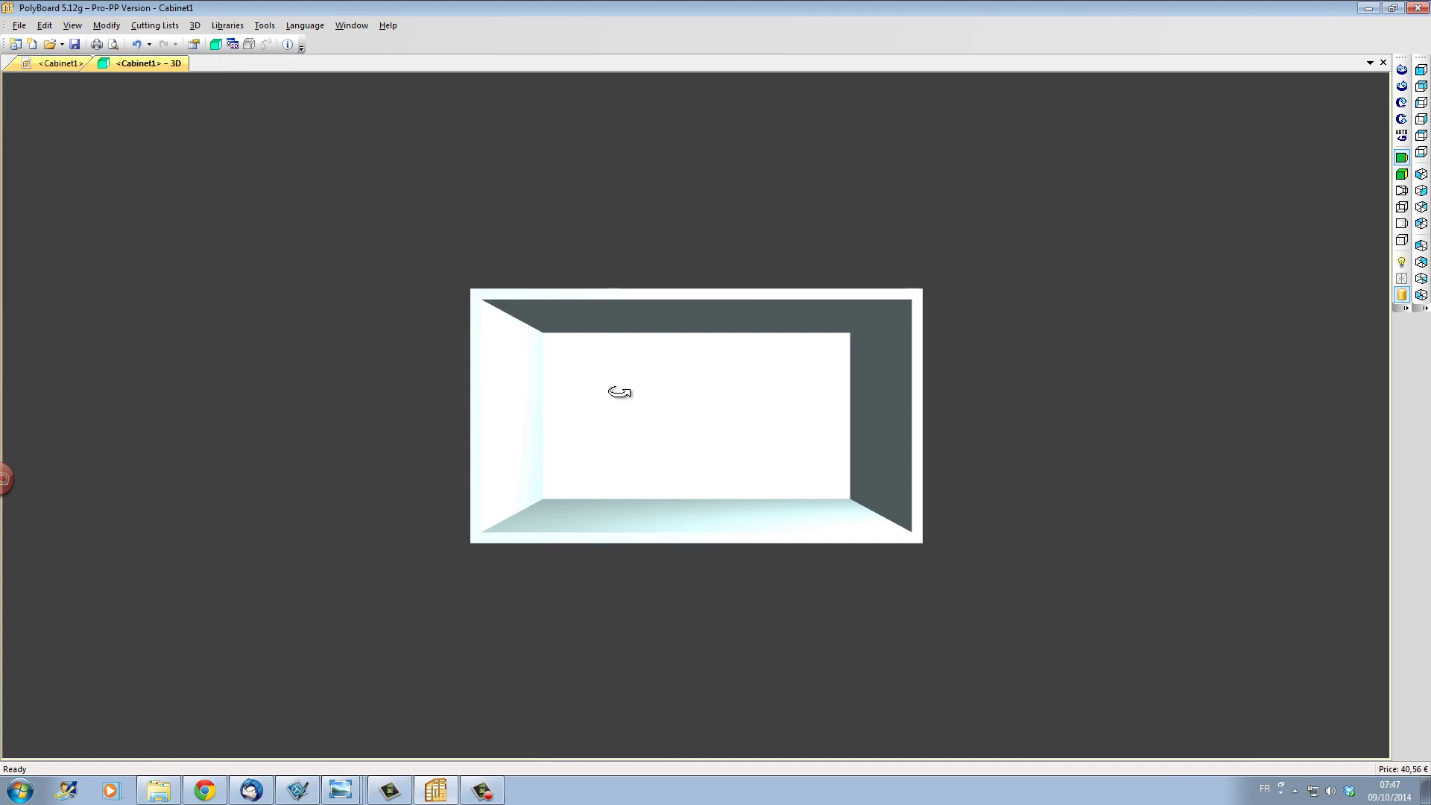
{"action": "left_click_drag", "start_coordinate": [870, 446], "coordinate": [971, 475]}
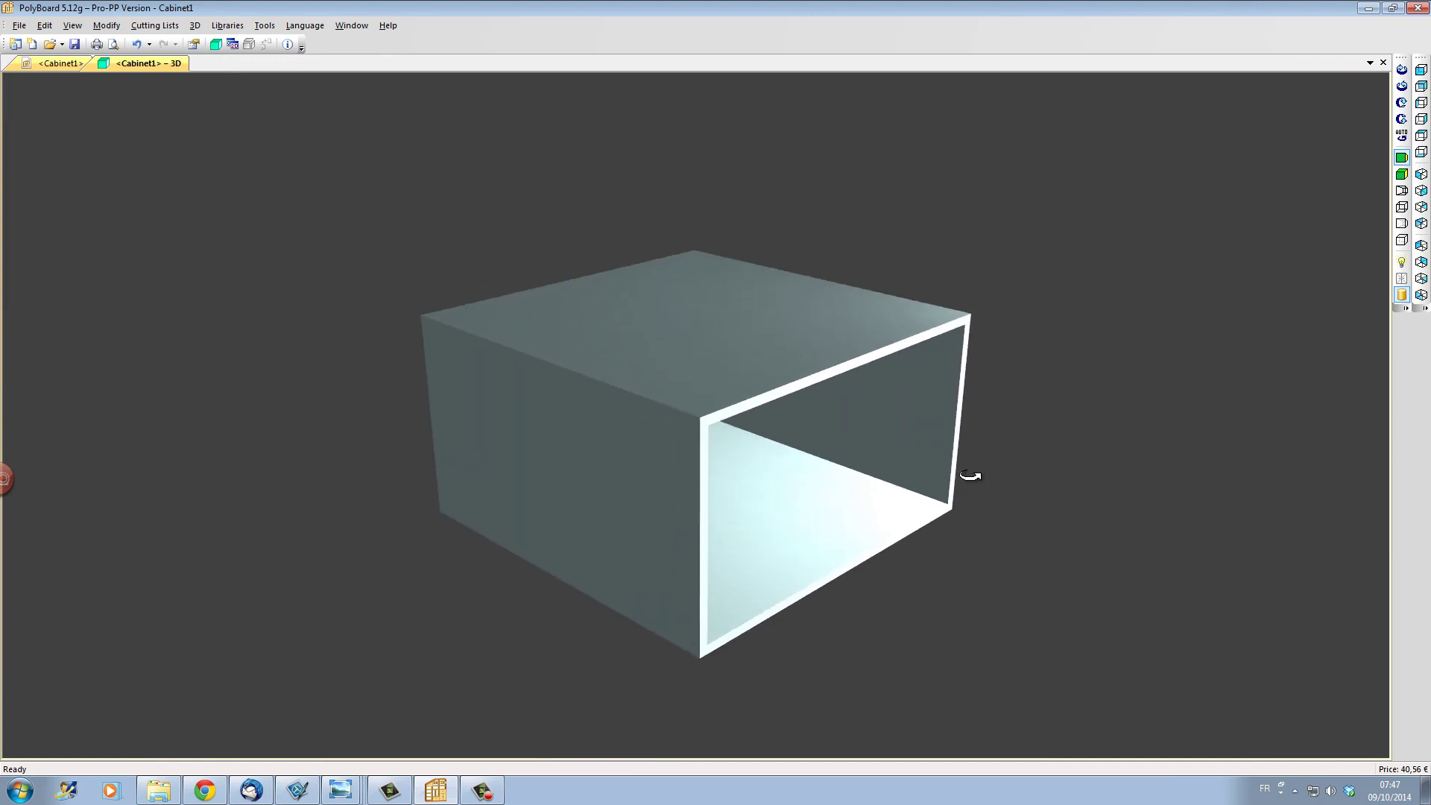
{"action": "left_click", "coordinate": [61, 63]}
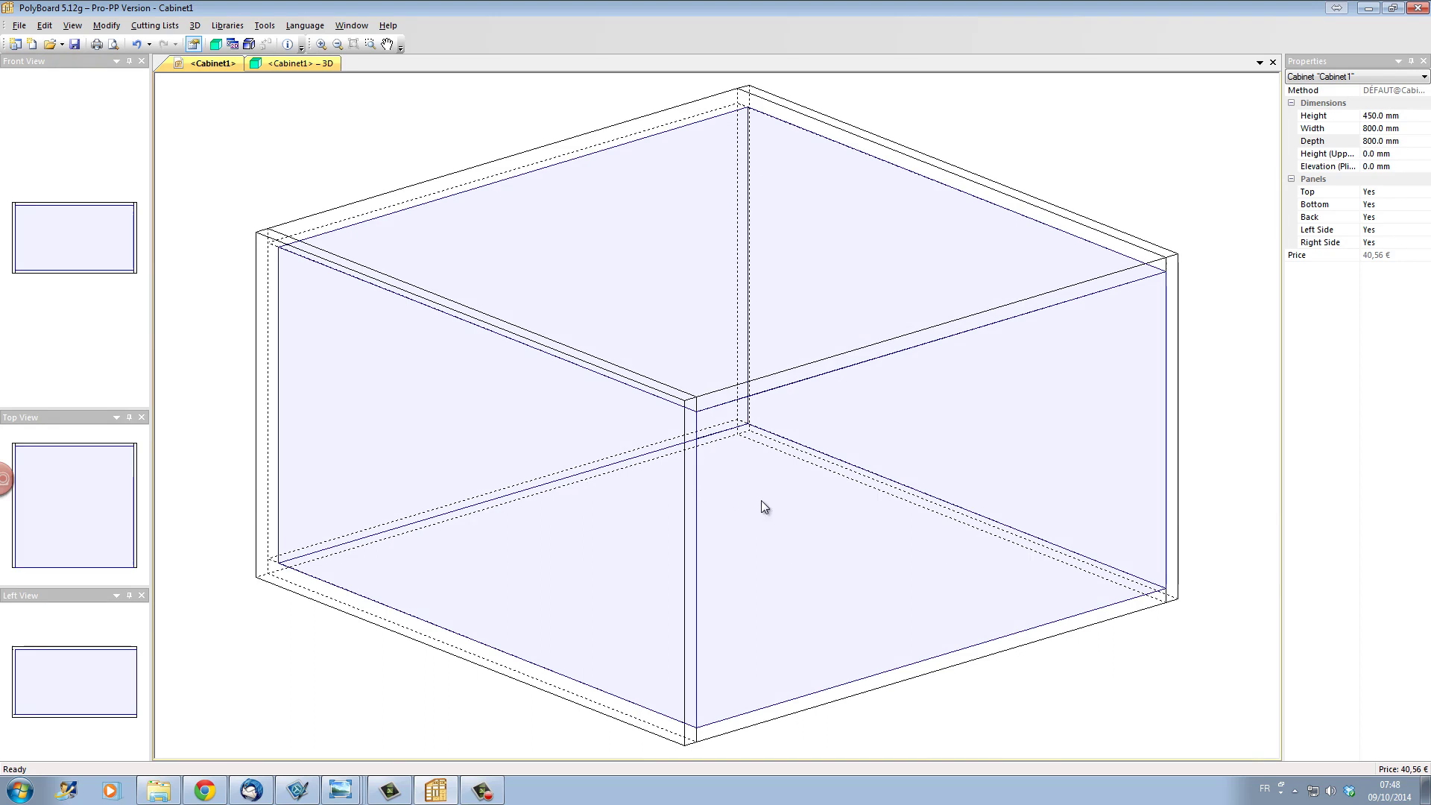
{"action": "left_click", "coordinate": [915, 666]}
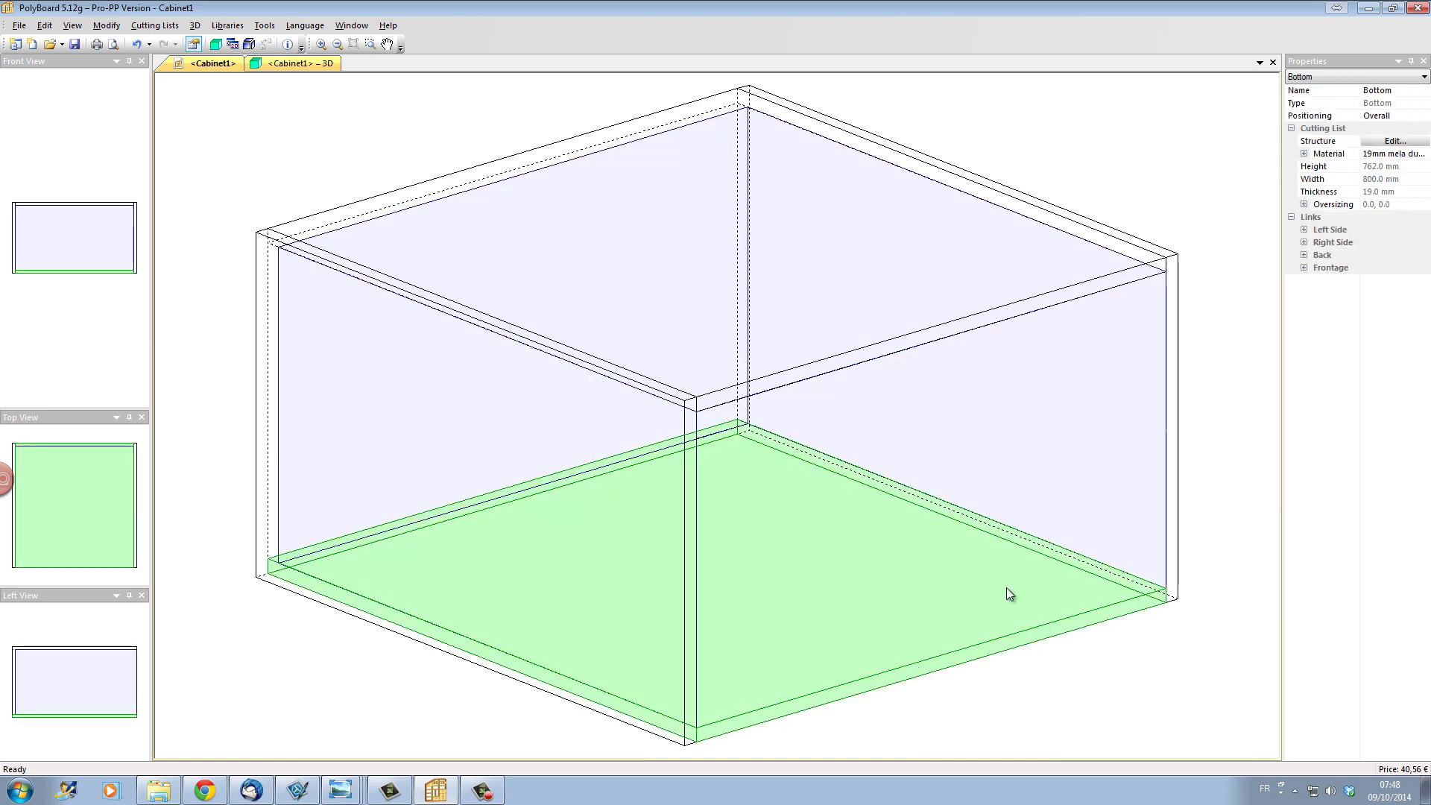
{"action": "left_click", "coordinate": [1220, 315]}
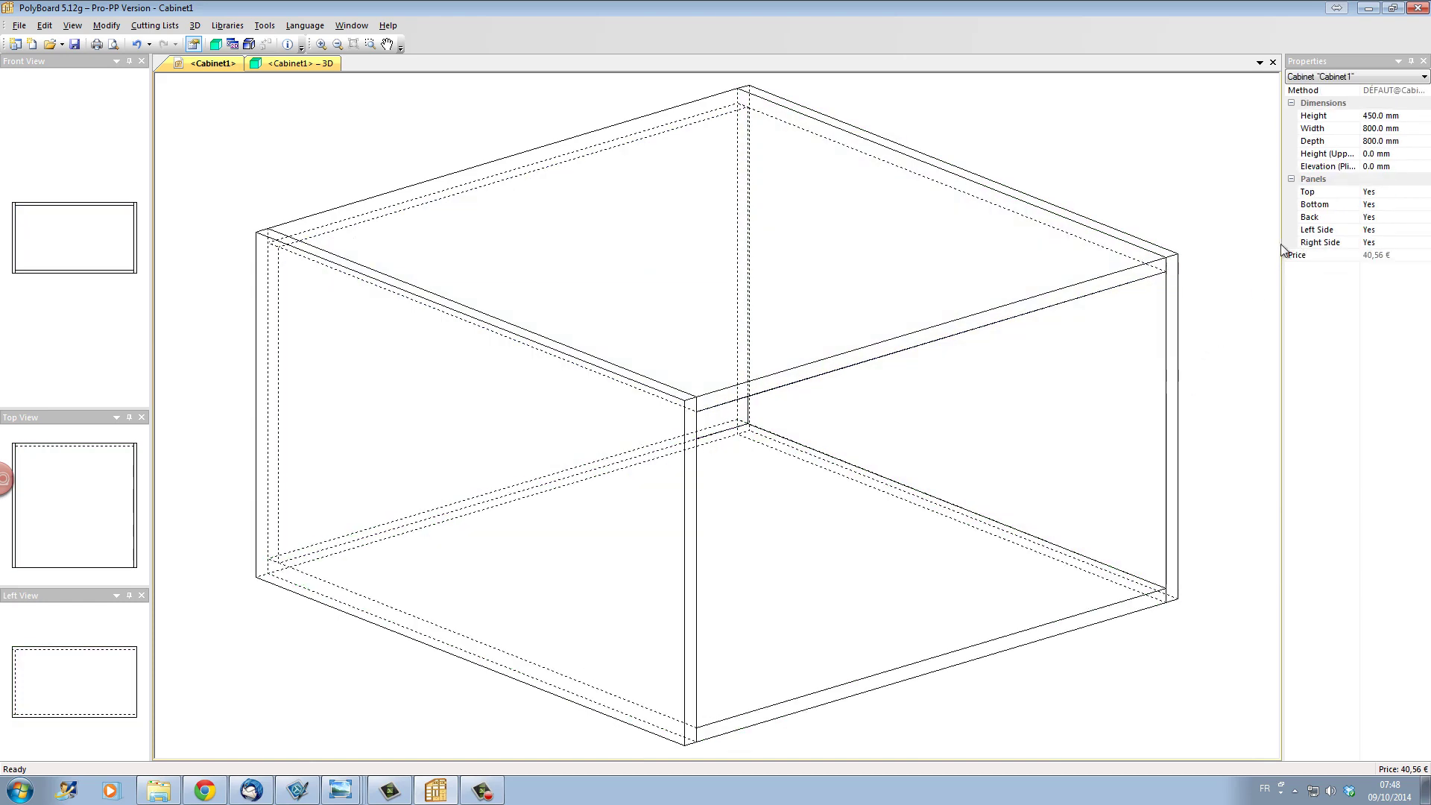
{"action": "left_click", "coordinate": [1374, 205]}
{"action": "left_click", "coordinate": [1380, 225]}
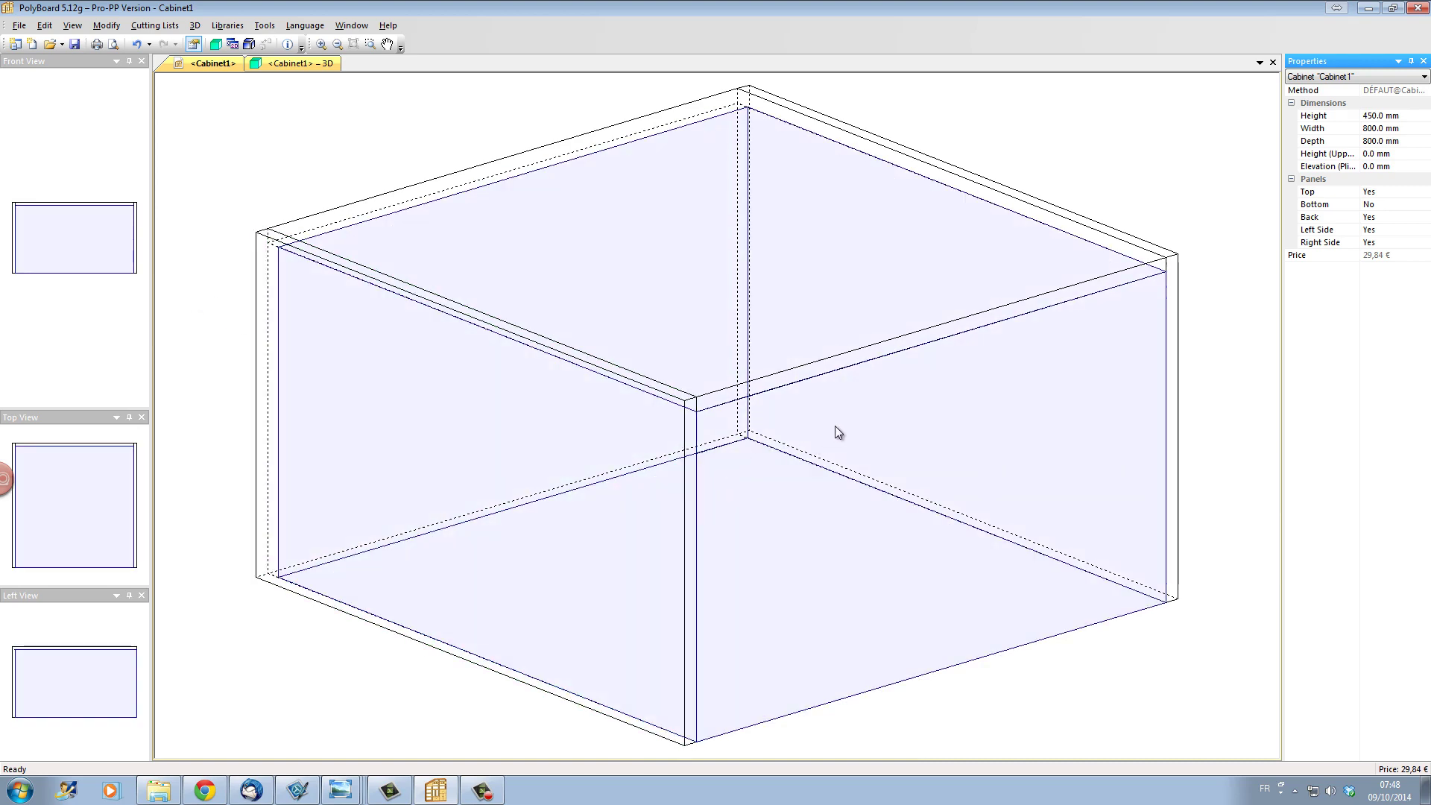
- Add one Double-Back 1 to the cabinet's zone at 0 mm distance from the front, and check it in 3D
{"action": "right_click", "coordinate": [835, 426]}
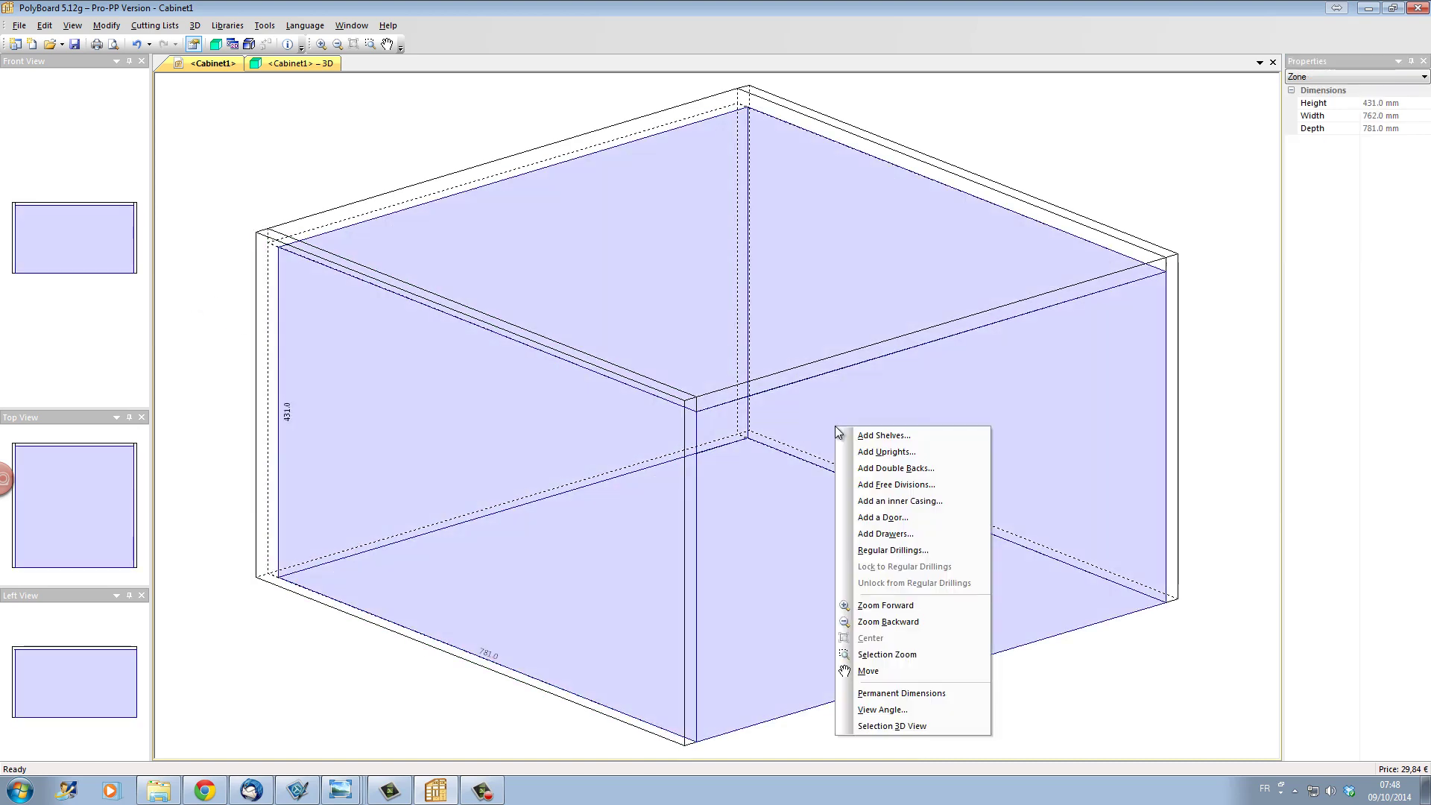
{"action": "left_click", "coordinate": [872, 467]}
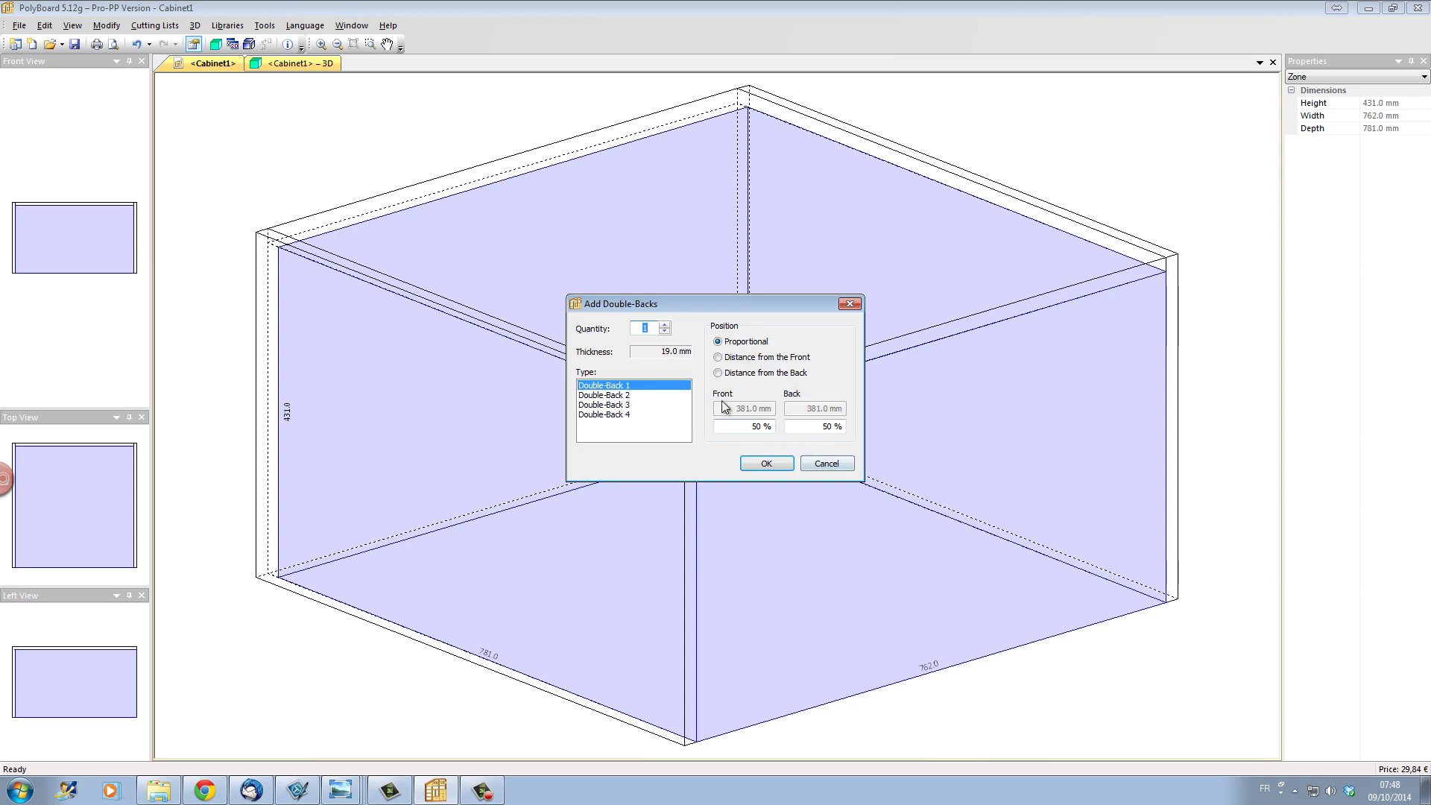
{"action": "left_click", "coordinate": [718, 357]}
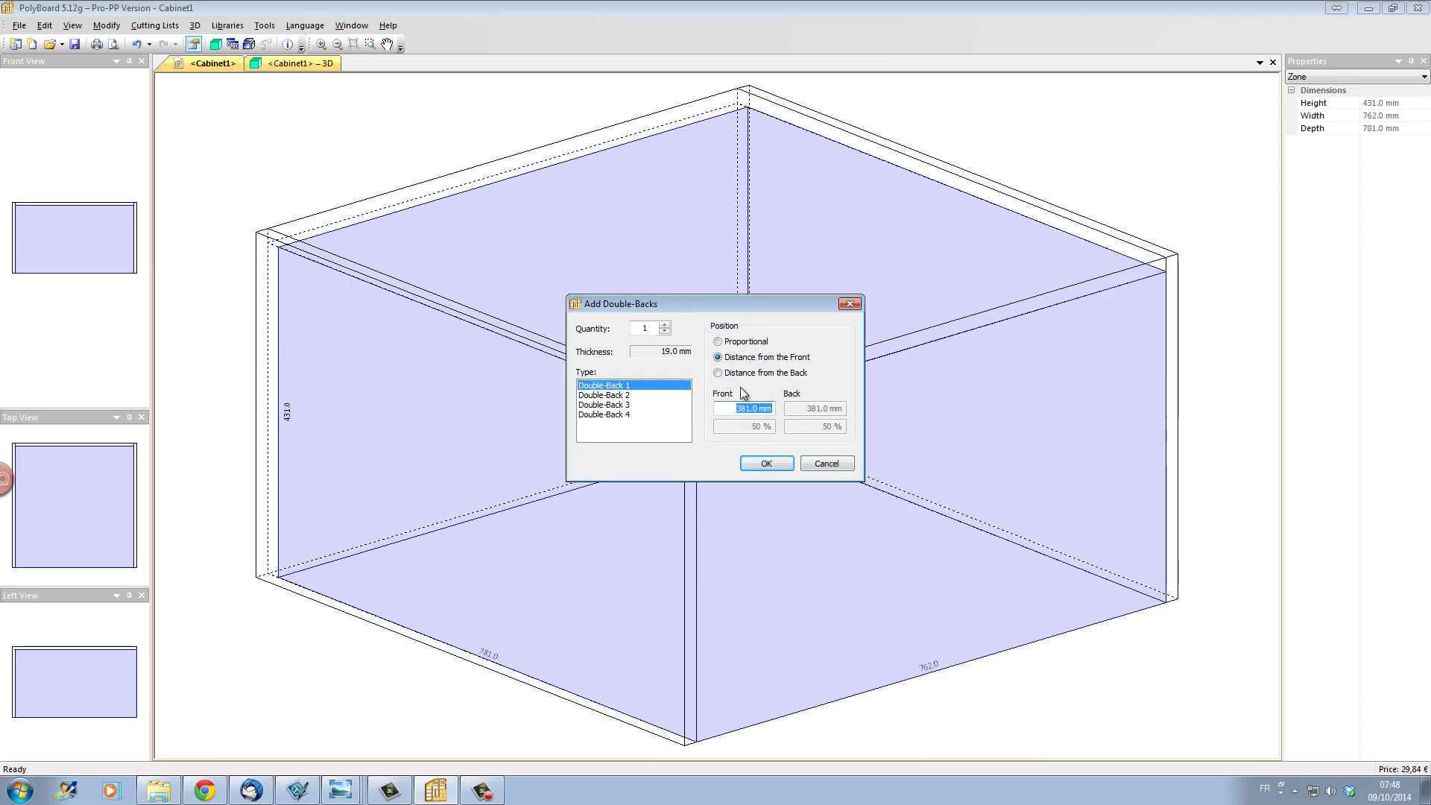
{"action": "left_click", "coordinate": [766, 463]}
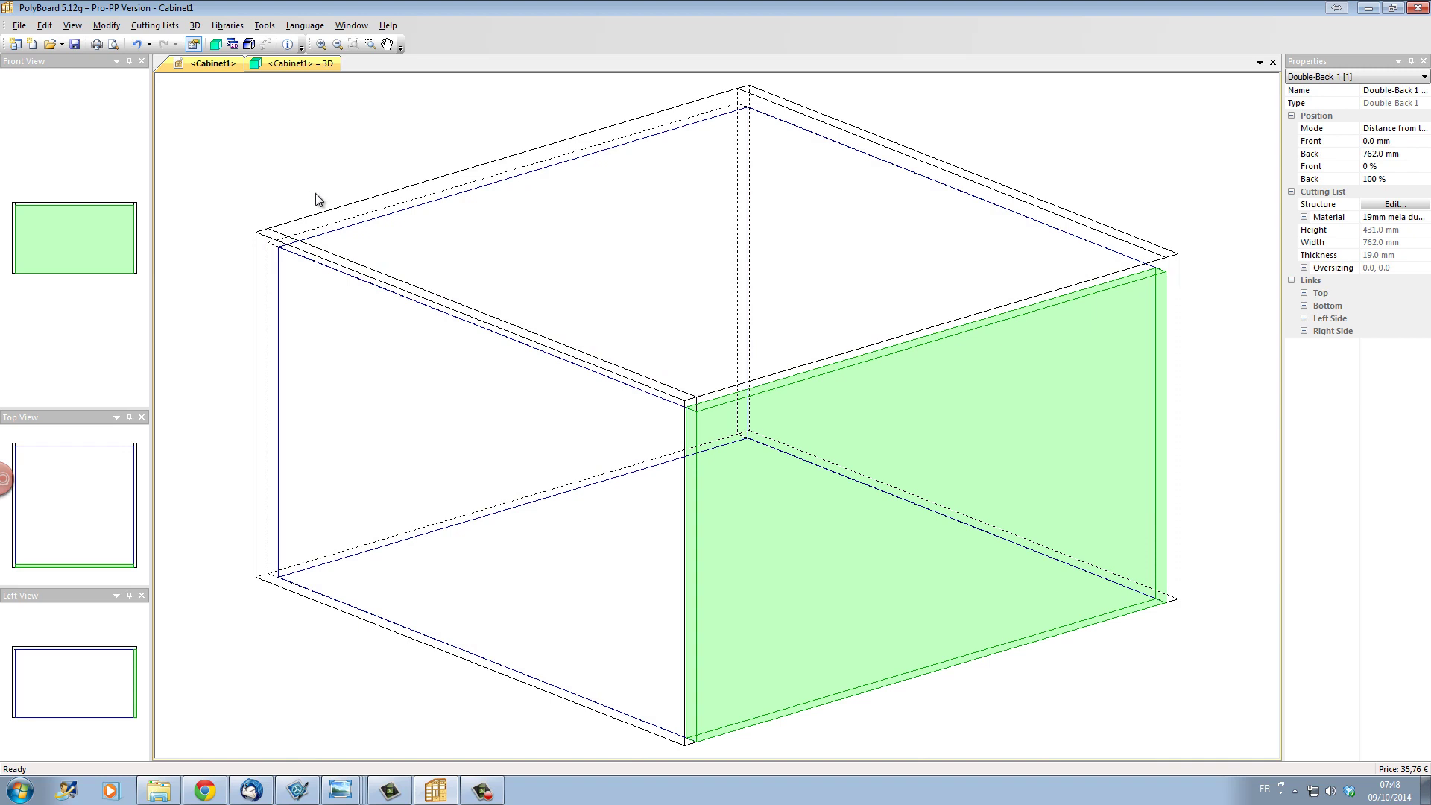
{"action": "left_click", "coordinate": [310, 66]}
{"action": "mouse_move", "coordinate": [664, 521]}
{"action": "left_mouse_down"}
{"action": "mouse_move", "coordinate": [658, 249]}
{"action": "mouse_move", "coordinate": [703, 565]}
{"action": "mouse_move", "coordinate": [642, 649]}
{"action": "mouse_move", "coordinate": [336, 560]}
{"action": "mouse_move", "coordinate": [627, 605]}
{"action": "left_mouse_up"}
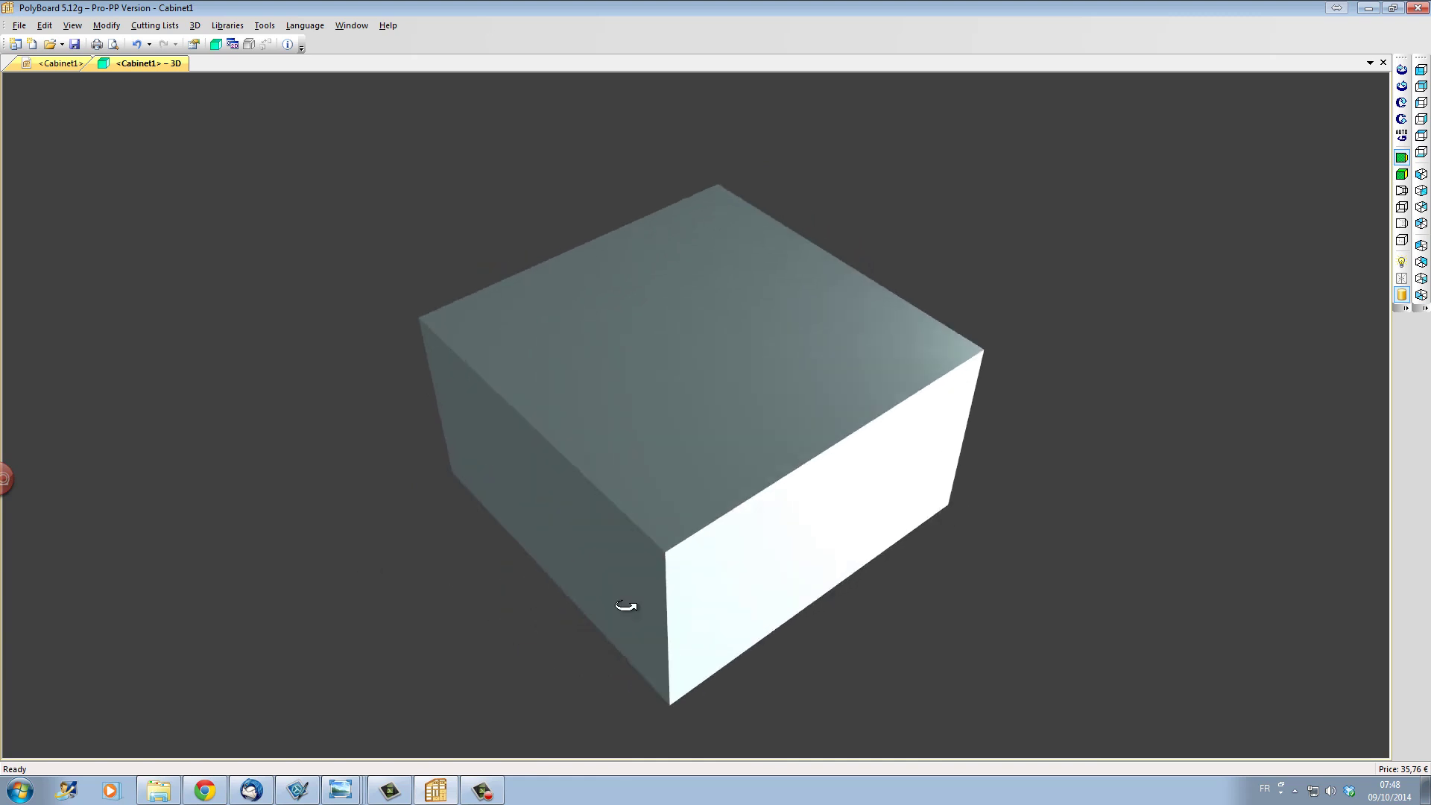
{"action": "left_click", "coordinate": [56, 65]}
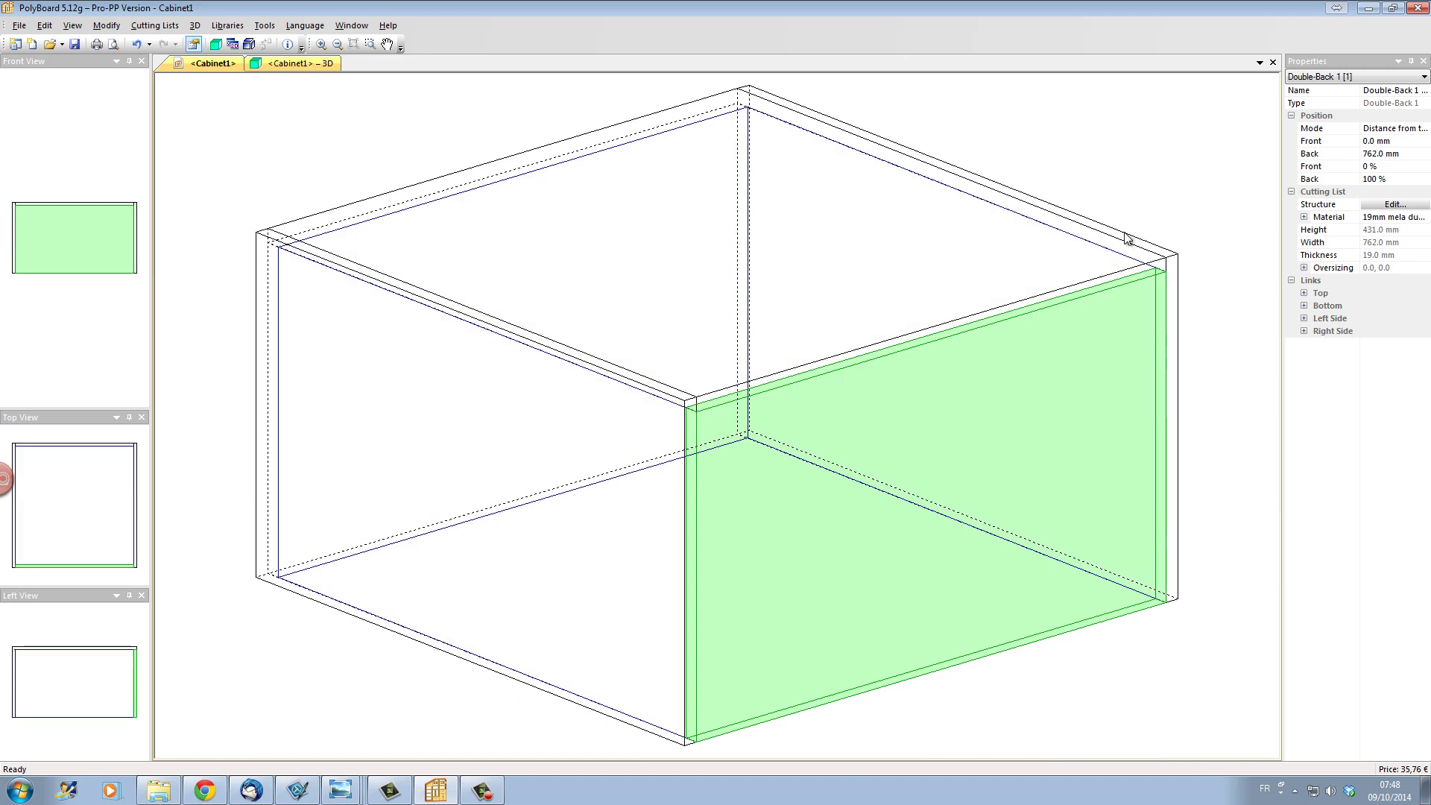
- Set the top panel's link priority to Overpassing for both the left side and the right side
{"action": "left_click", "coordinate": [1150, 280]}
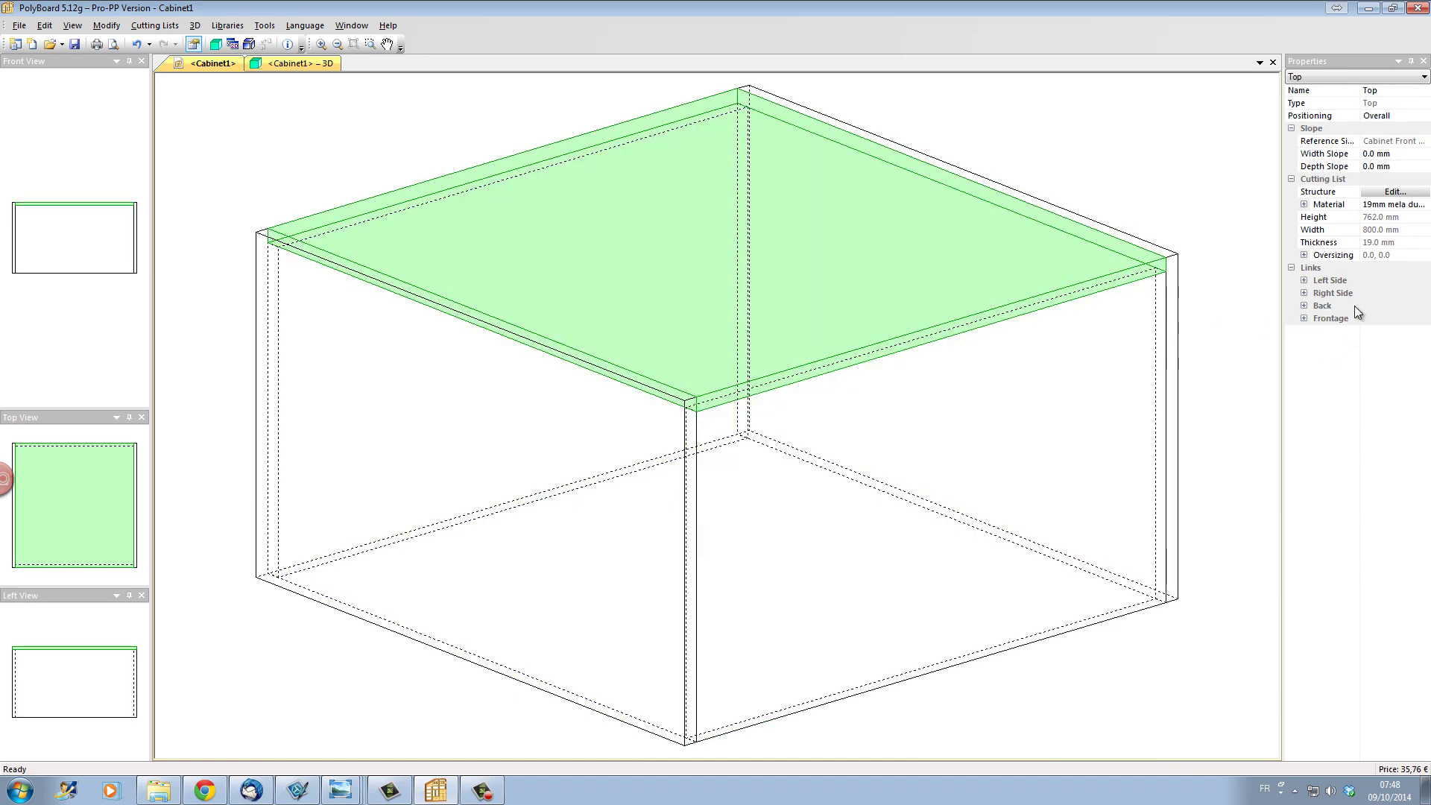
{"action": "left_click", "coordinate": [1305, 281]}
{"action": "left_click", "coordinate": [1391, 294]}
{"action": "left_click", "coordinate": [1386, 305]}
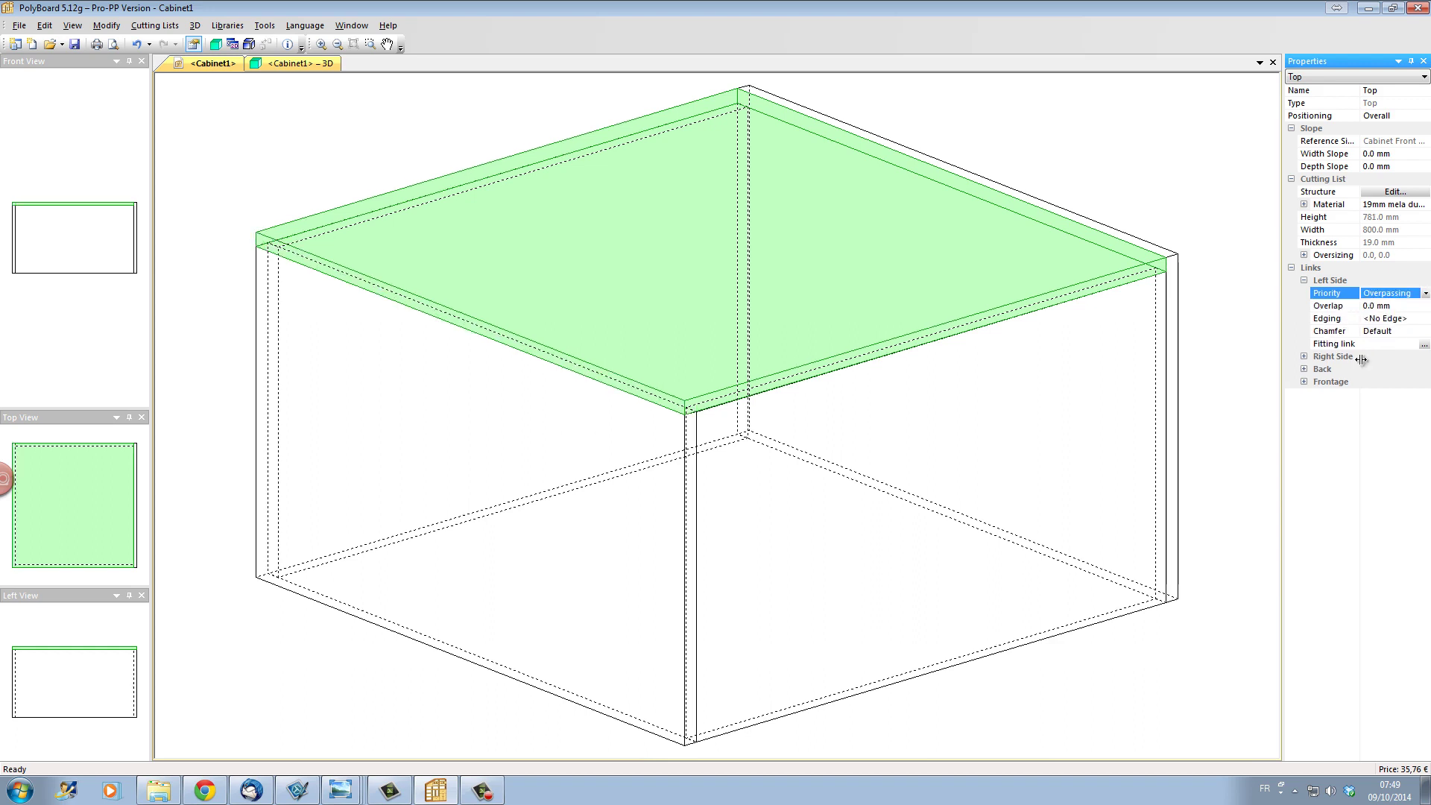
{"action": "left_click", "coordinate": [1304, 357]}
{"action": "left_click", "coordinate": [1392, 369]}
{"action": "left_click", "coordinate": [1391, 371]}
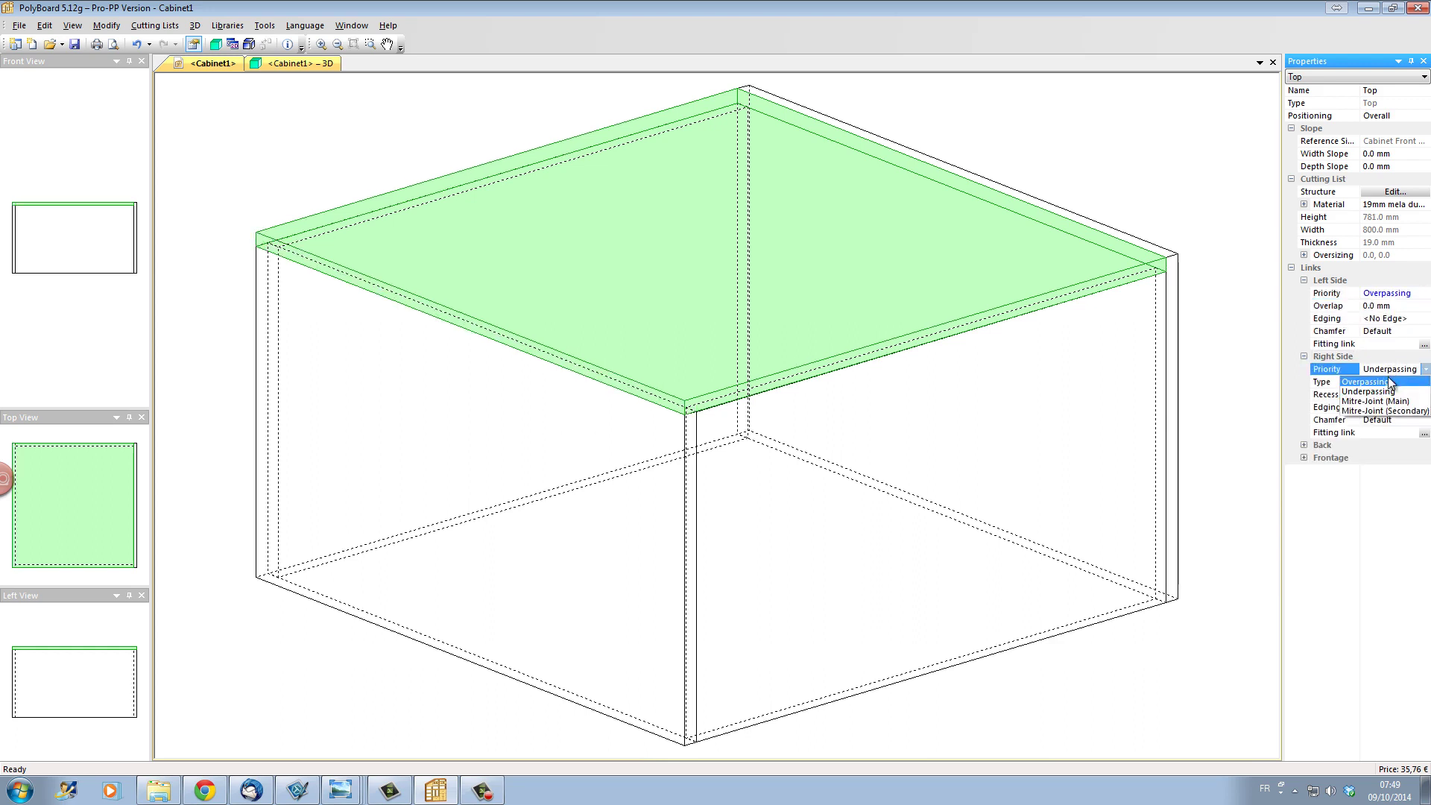
{"action": "left_click", "coordinate": [1388, 381]}
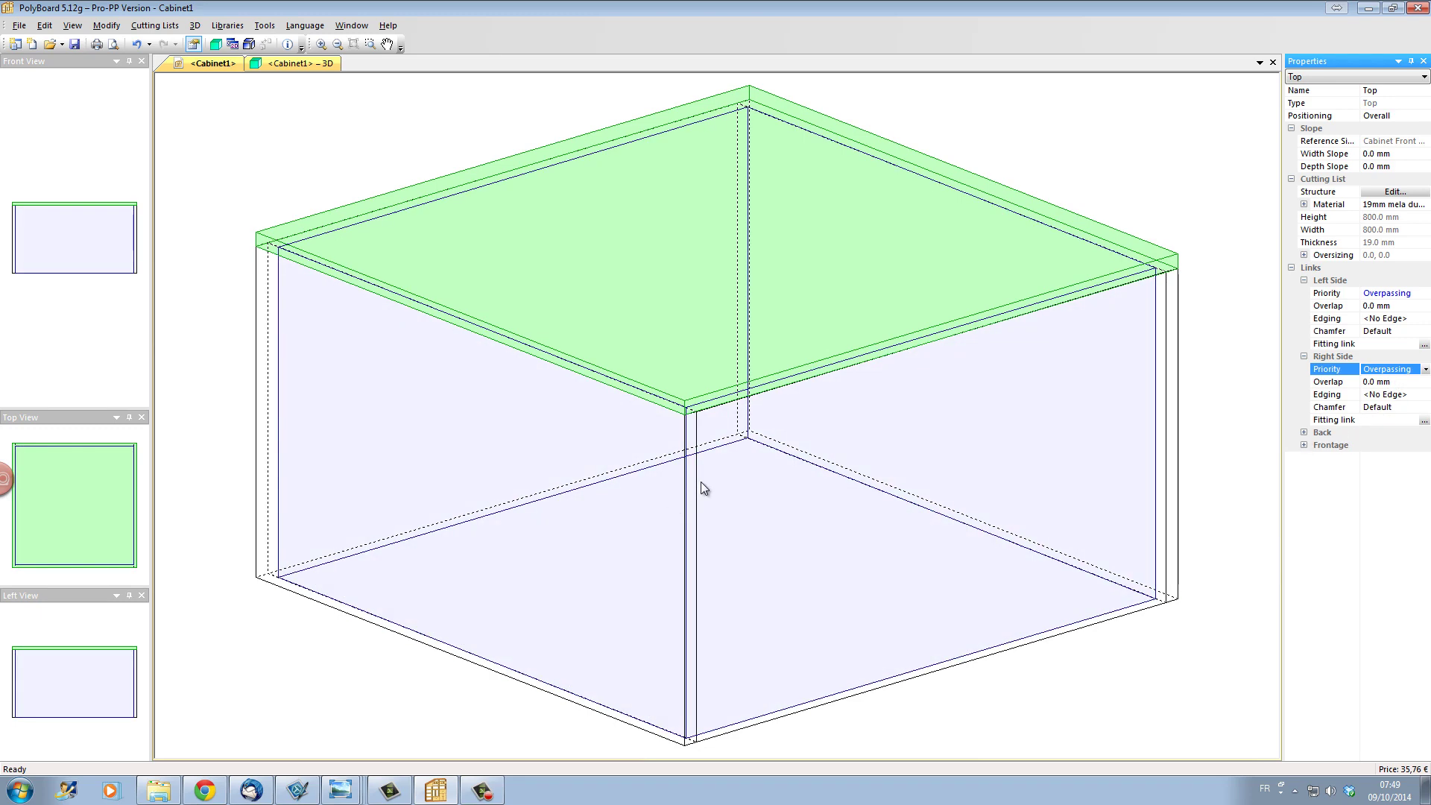
- Open the assembly structure of the left side panel and set its assembly method to Overpassing Upright
{"action": "left_click", "coordinate": [696, 481]}
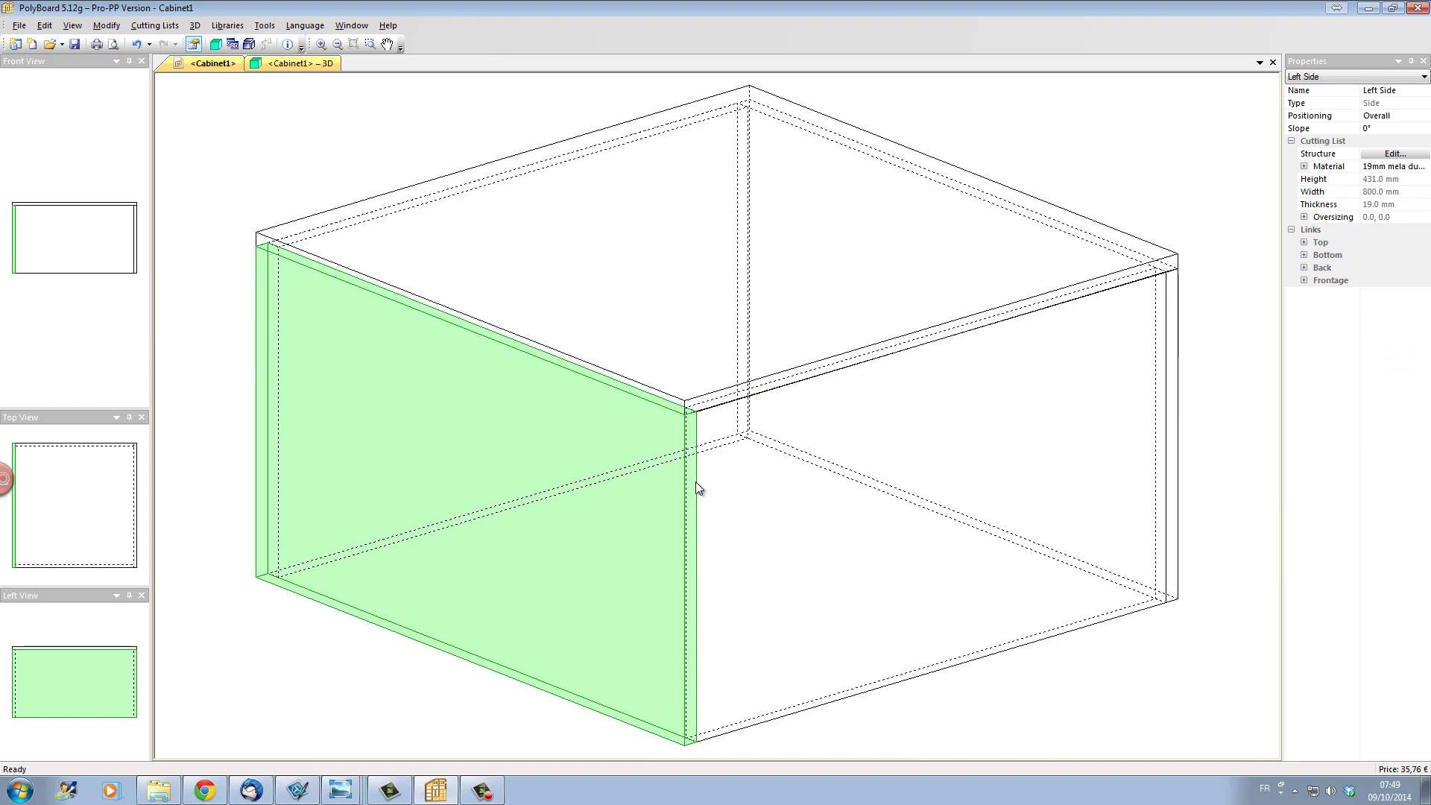
{"action": "left_click", "coordinate": [1395, 154]}
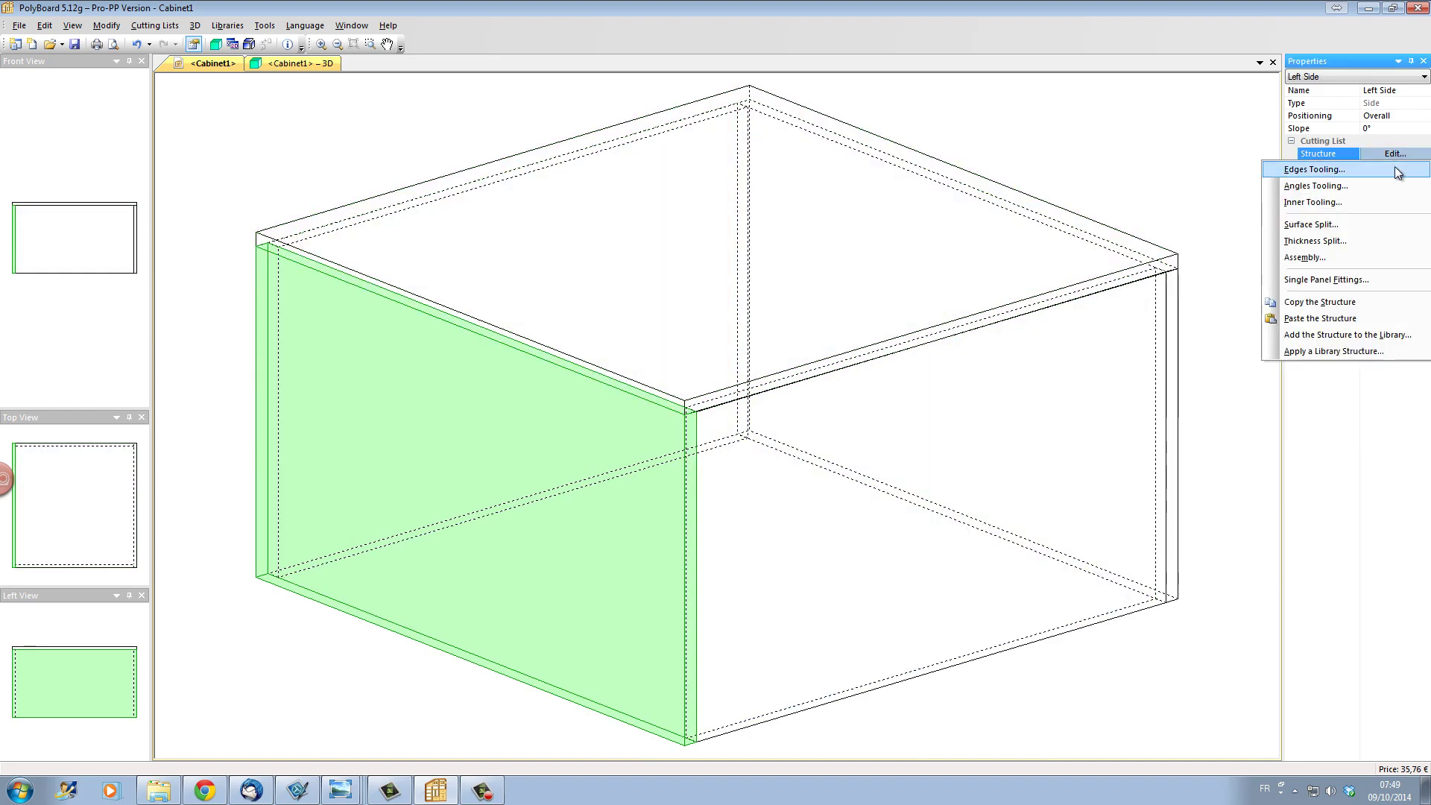
{"action": "left_click", "coordinate": [1387, 258]}
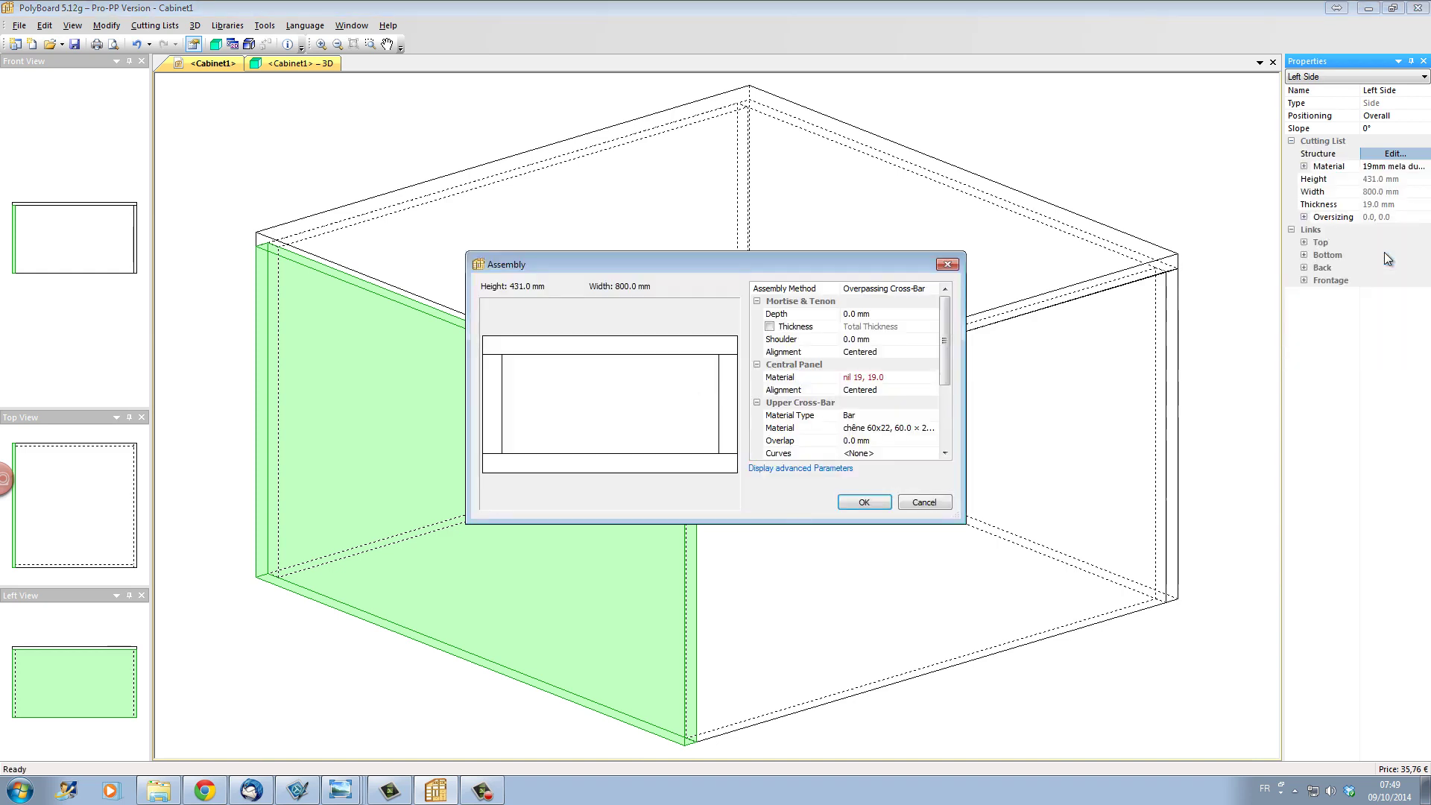
{"action": "left_click", "coordinate": [879, 297]}
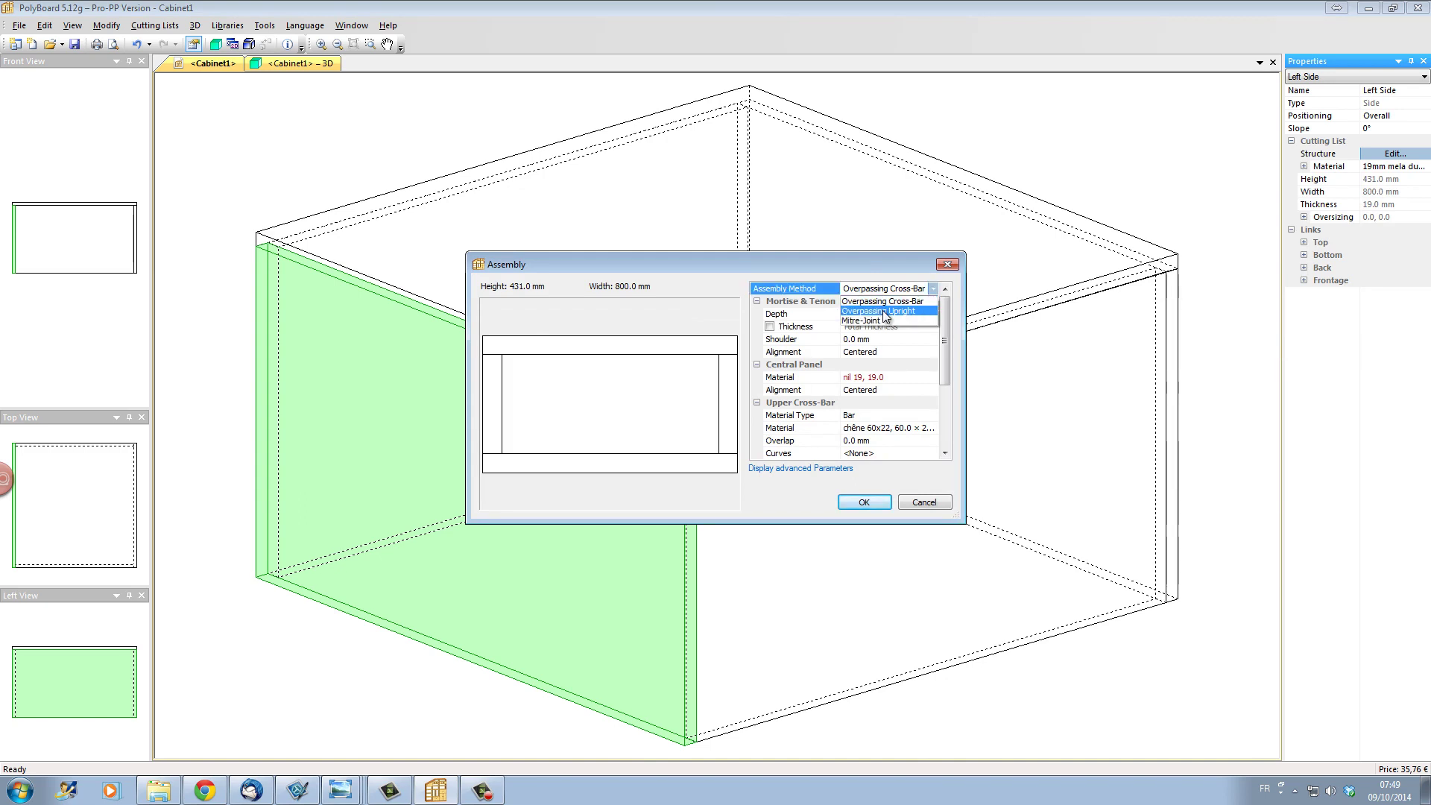
{"action": "left_click", "coordinate": [883, 312]}
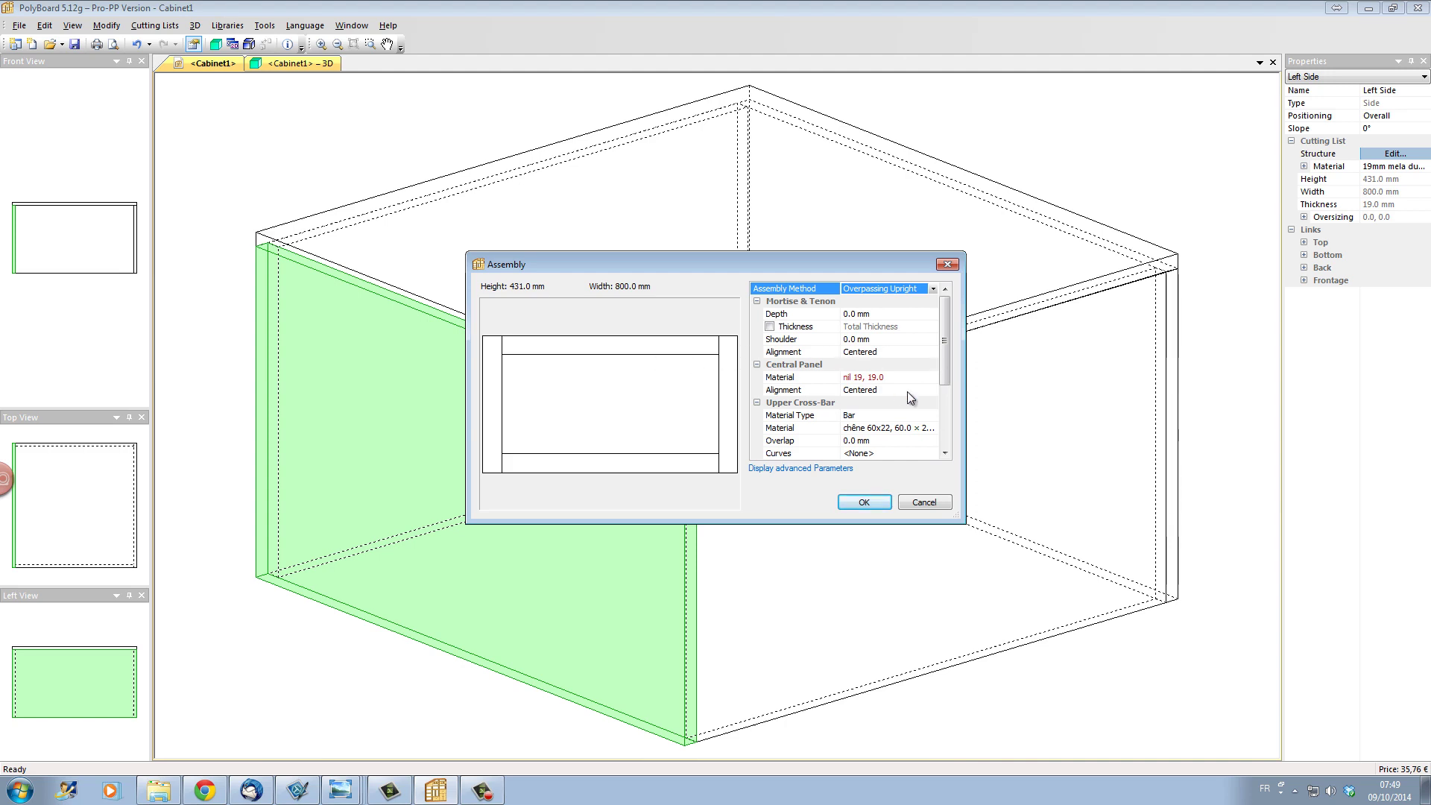
- Set the material of the upper cross-bar and of the uprights and other cross-bars to metal 20x20
{"action": "left_click", "coordinate": [928, 430]}
{"action": "left_click", "coordinate": [925, 426]}
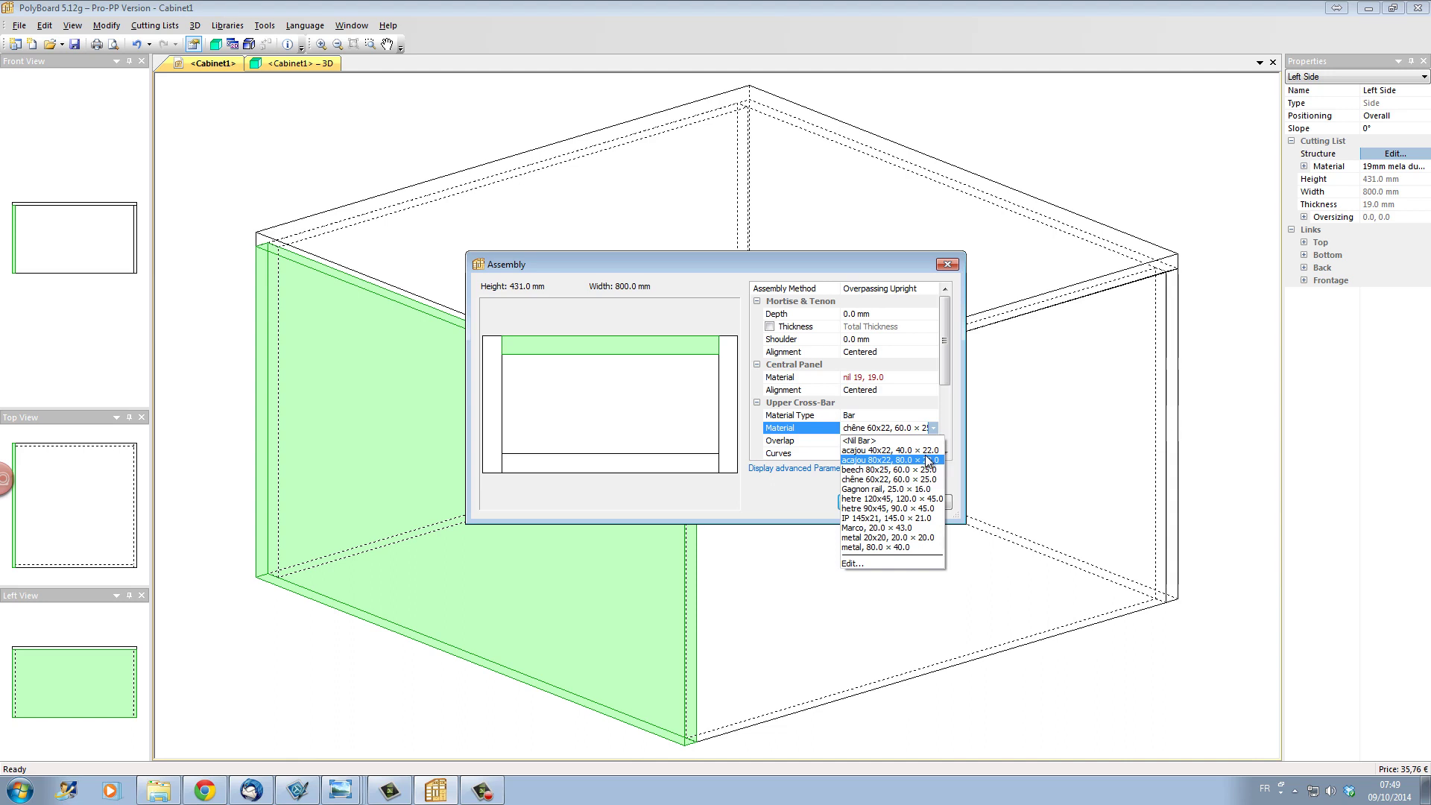
{"action": "left_click", "coordinate": [924, 538]}
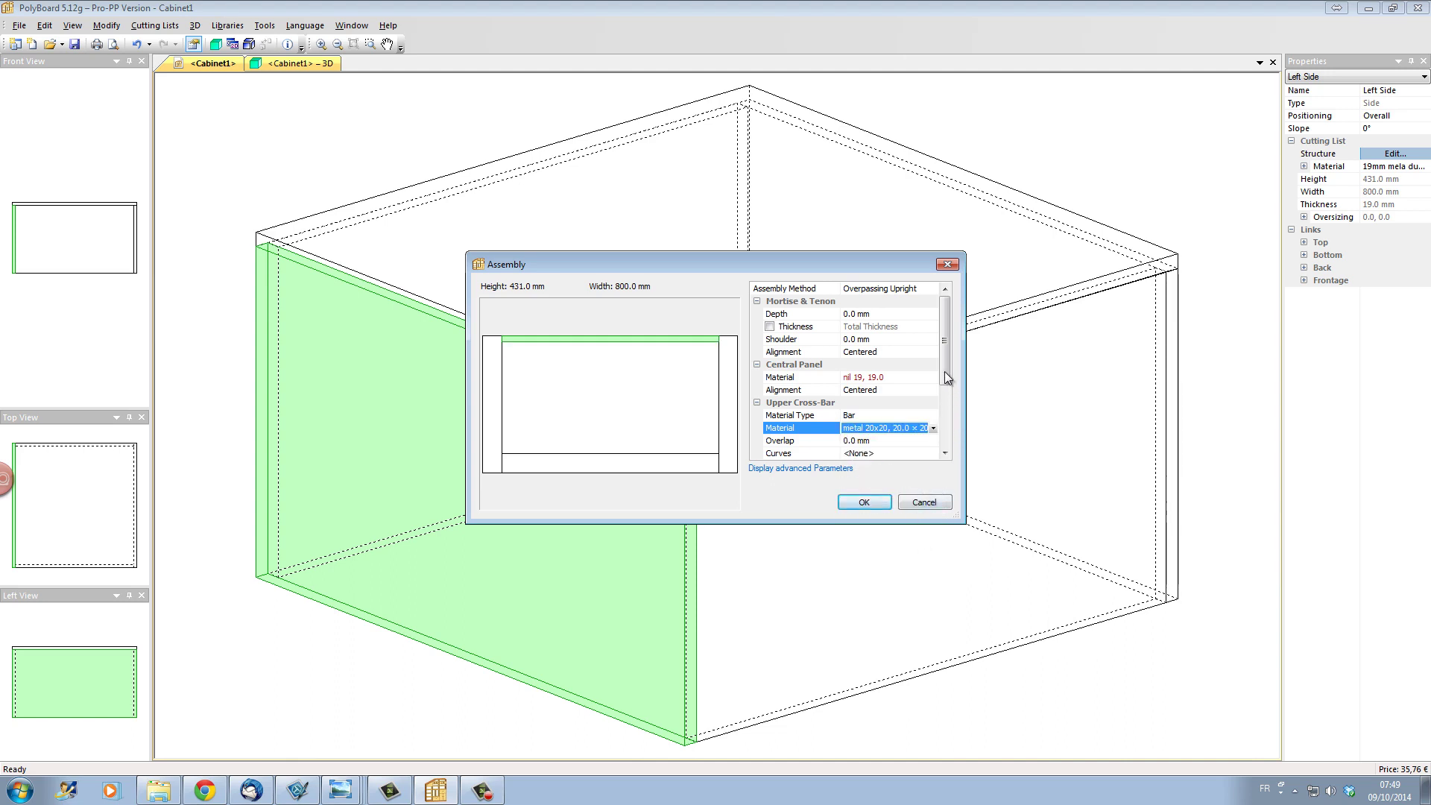
{"action": "left_click_drag", "start_coordinate": [945, 371], "coordinate": [950, 417]}
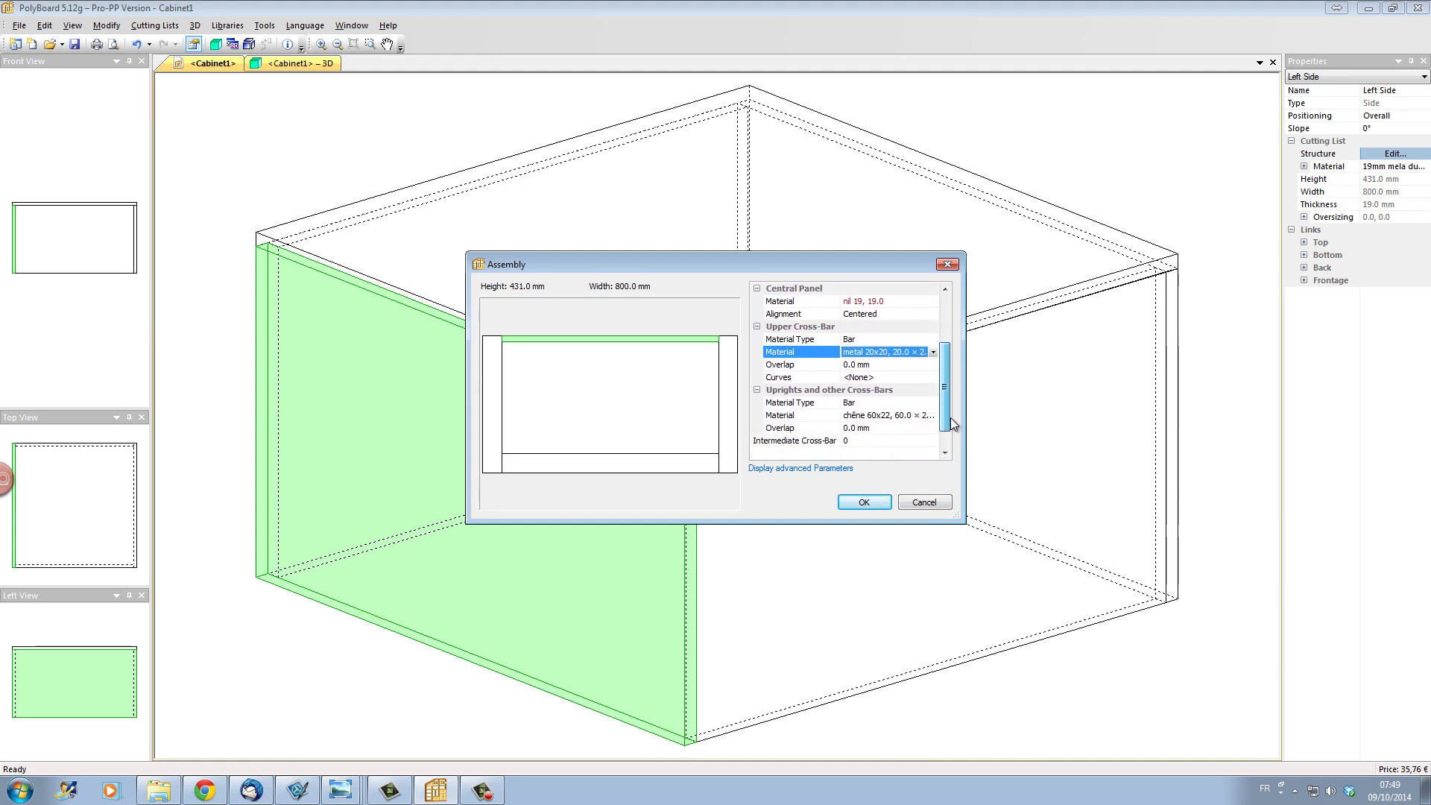
{"action": "left_click", "coordinate": [875, 414]}
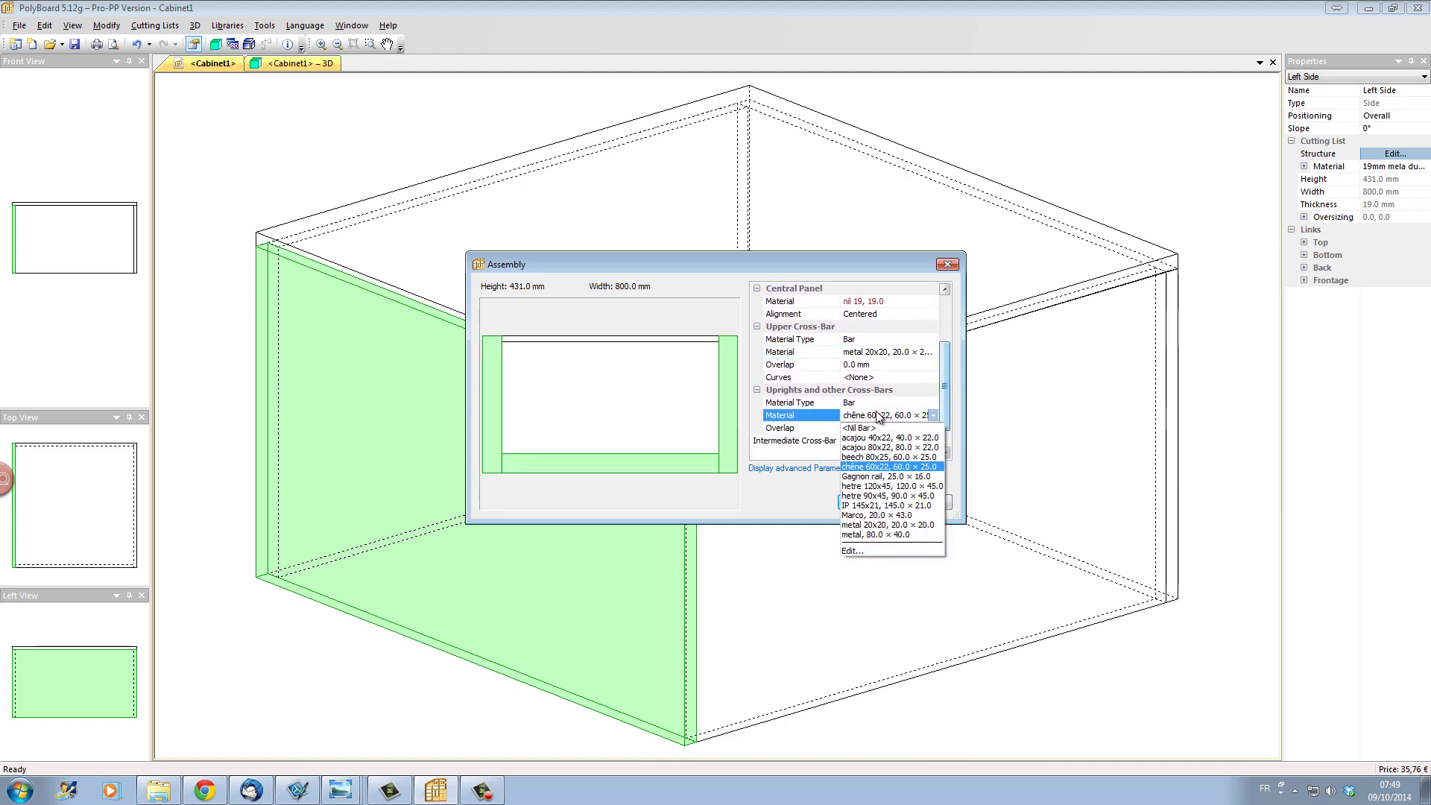
{"action": "left_click", "coordinate": [914, 525]}
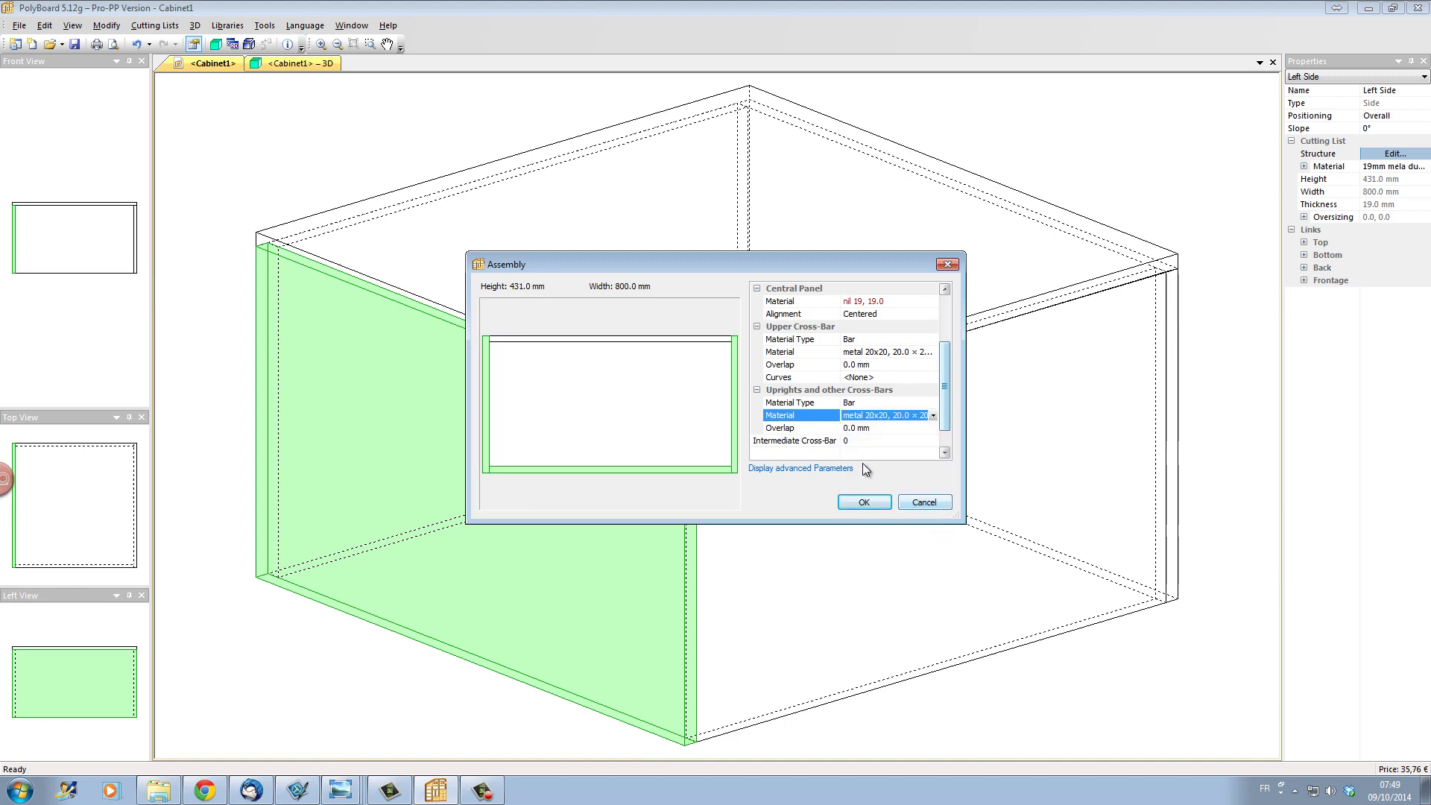
- Display the advanced assembly parameters and set the number of intermediate cross-bars to 1
{"action": "left_click", "coordinate": [813, 468]}
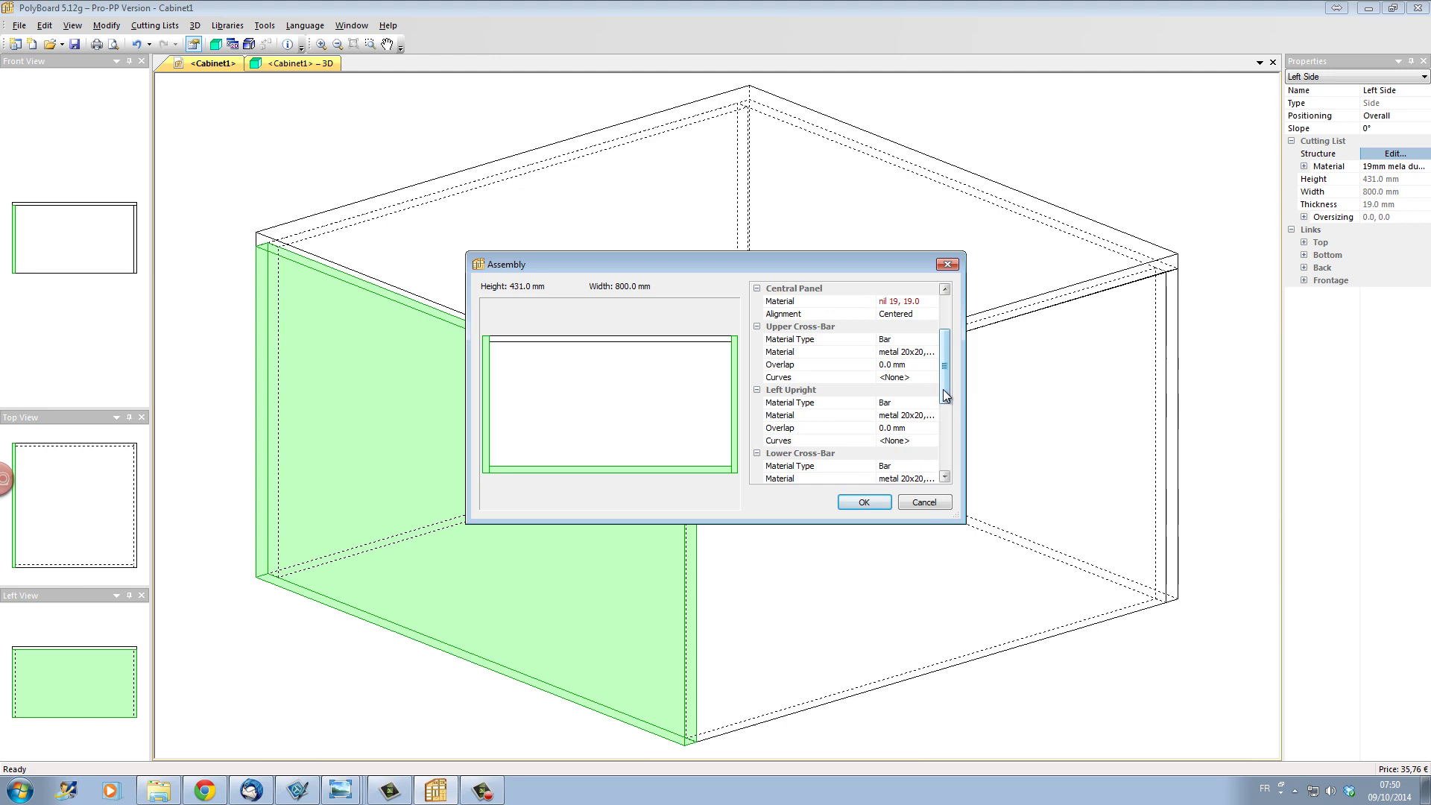
{"action": "left_click_drag", "start_coordinate": [943, 393], "coordinate": [941, 459]}
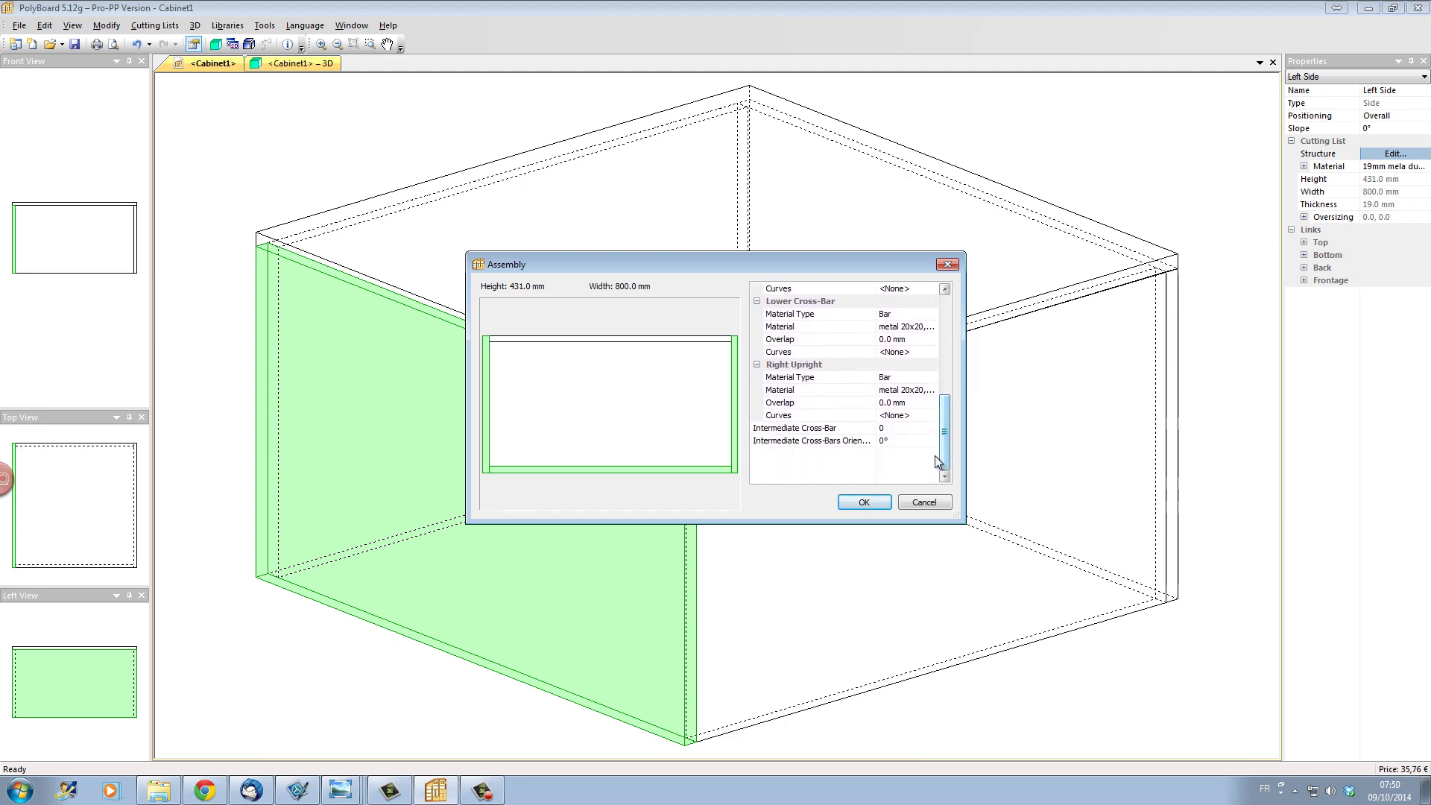
{"action": "left_click", "coordinate": [884, 432]}
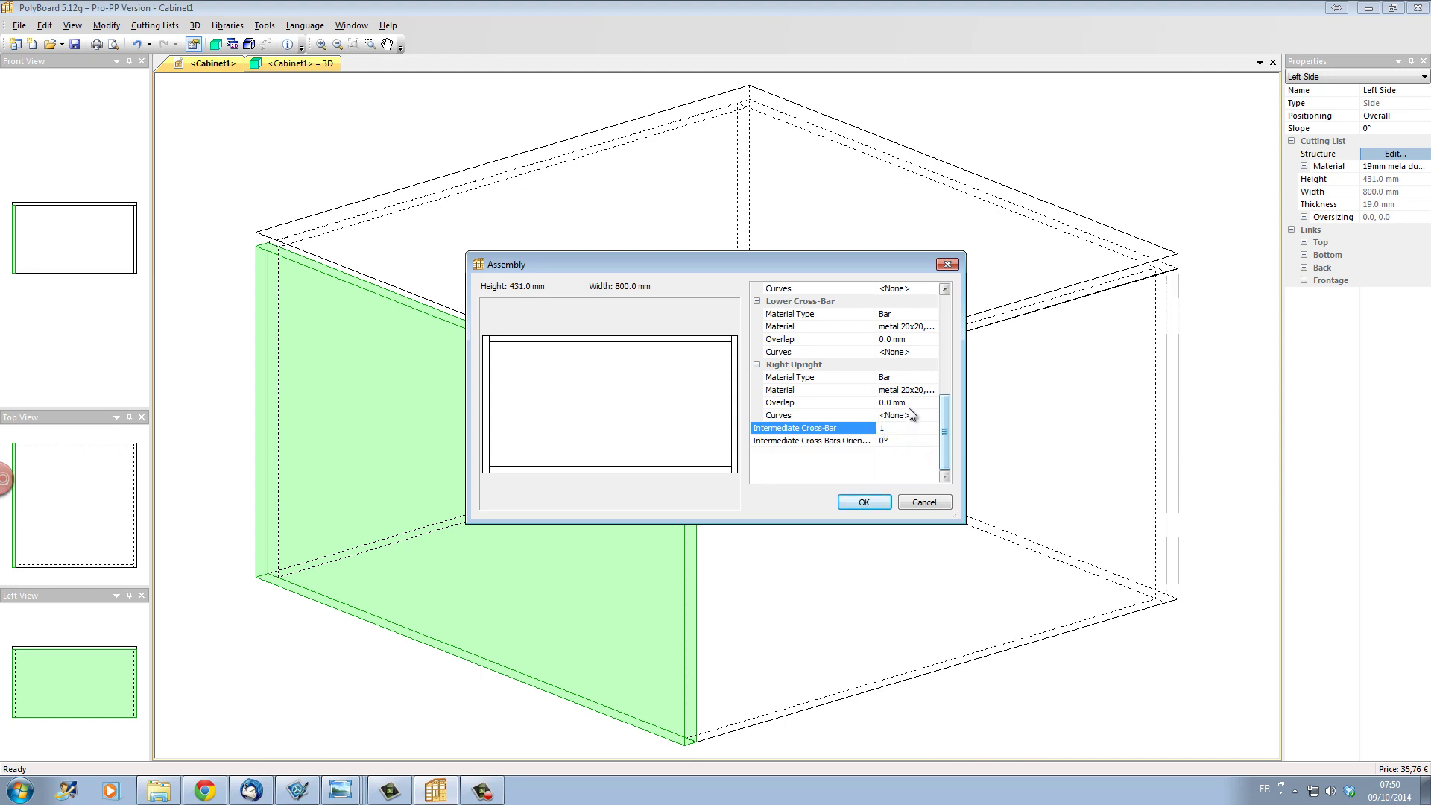
{"action": "left_click", "coordinate": [920, 445]}
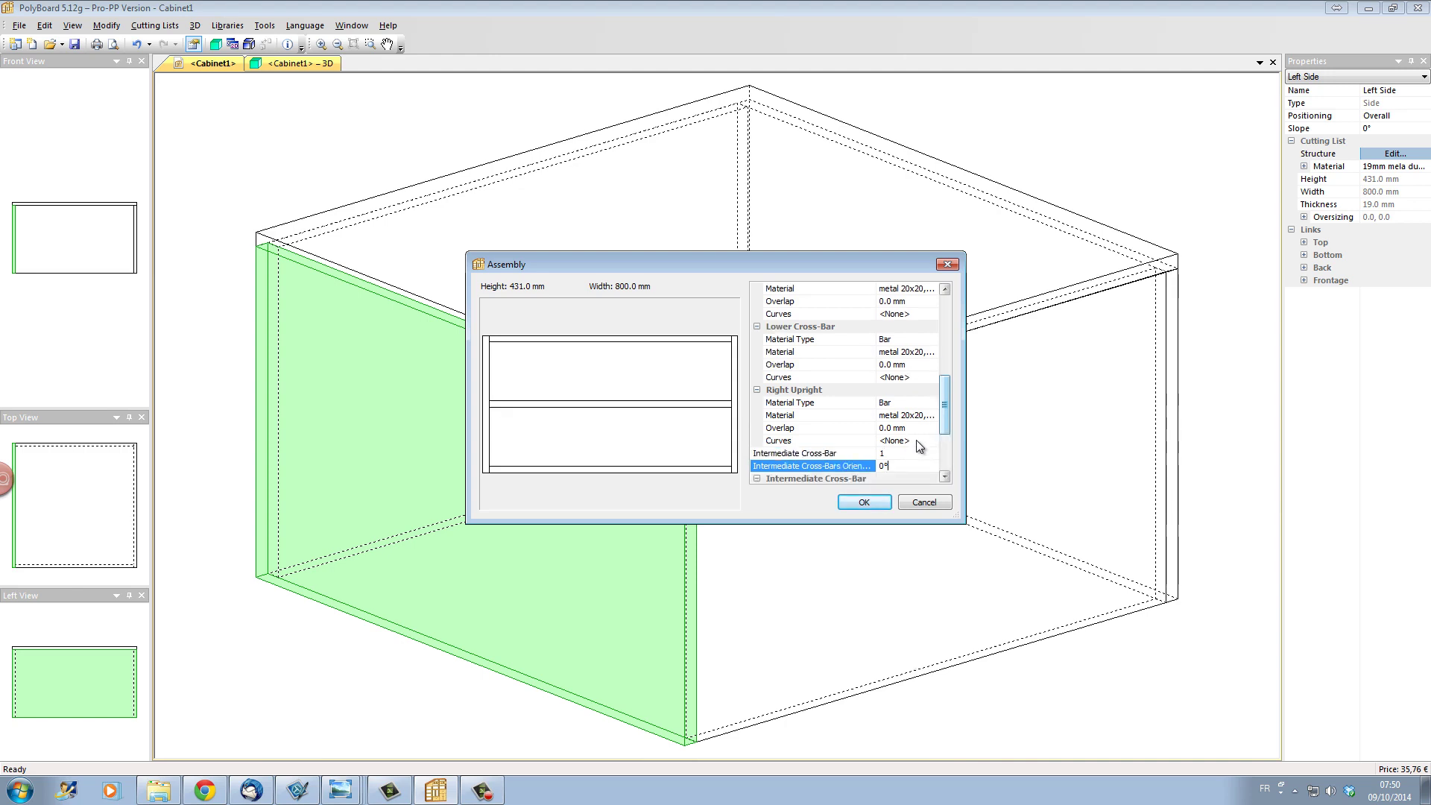
- Position the intermediate cross-bar by distance from the bottom, at 50 mm
{"action": "left_click_drag", "start_coordinate": [949, 426], "coordinate": [947, 461]}
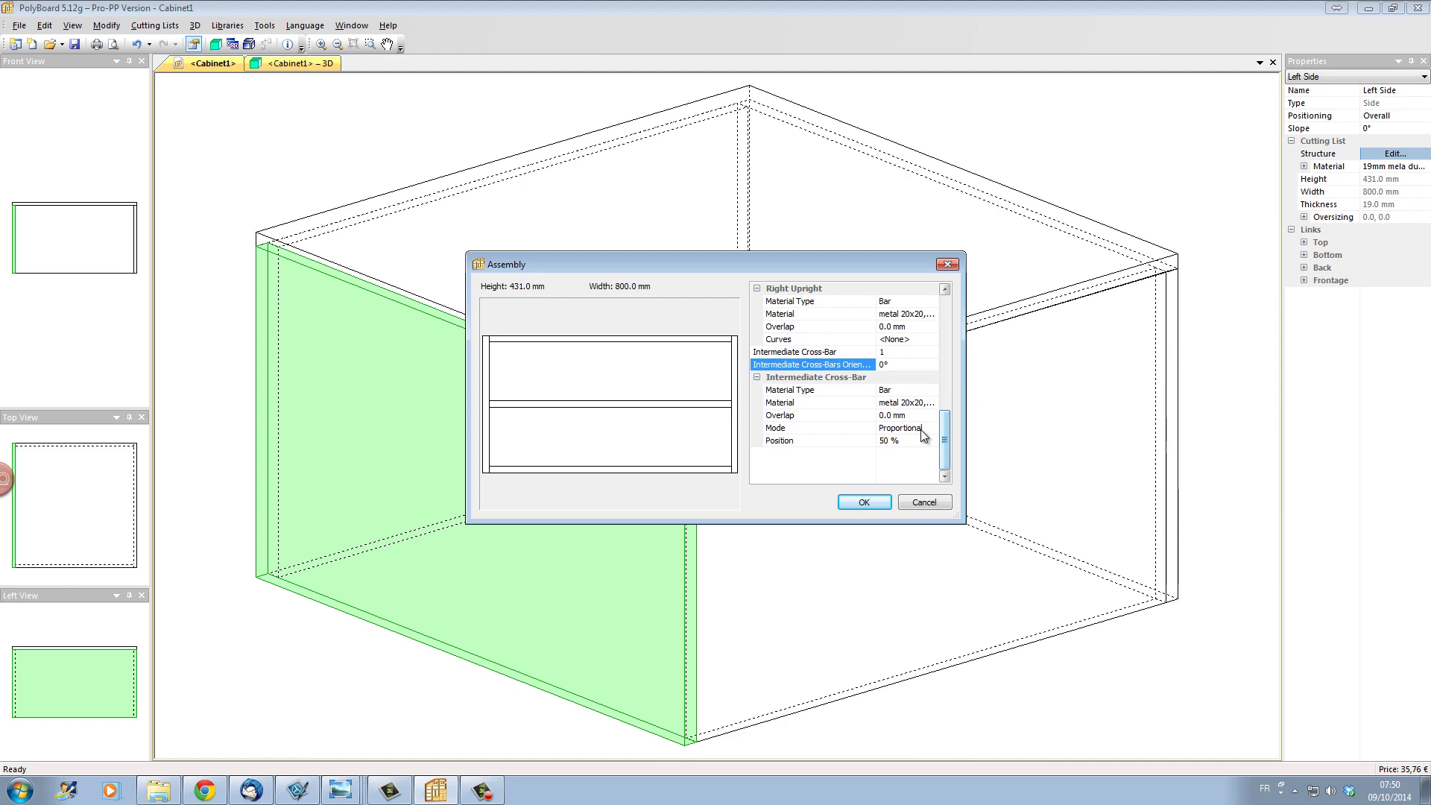
{"action": "double_click", "coordinate": [920, 429]}
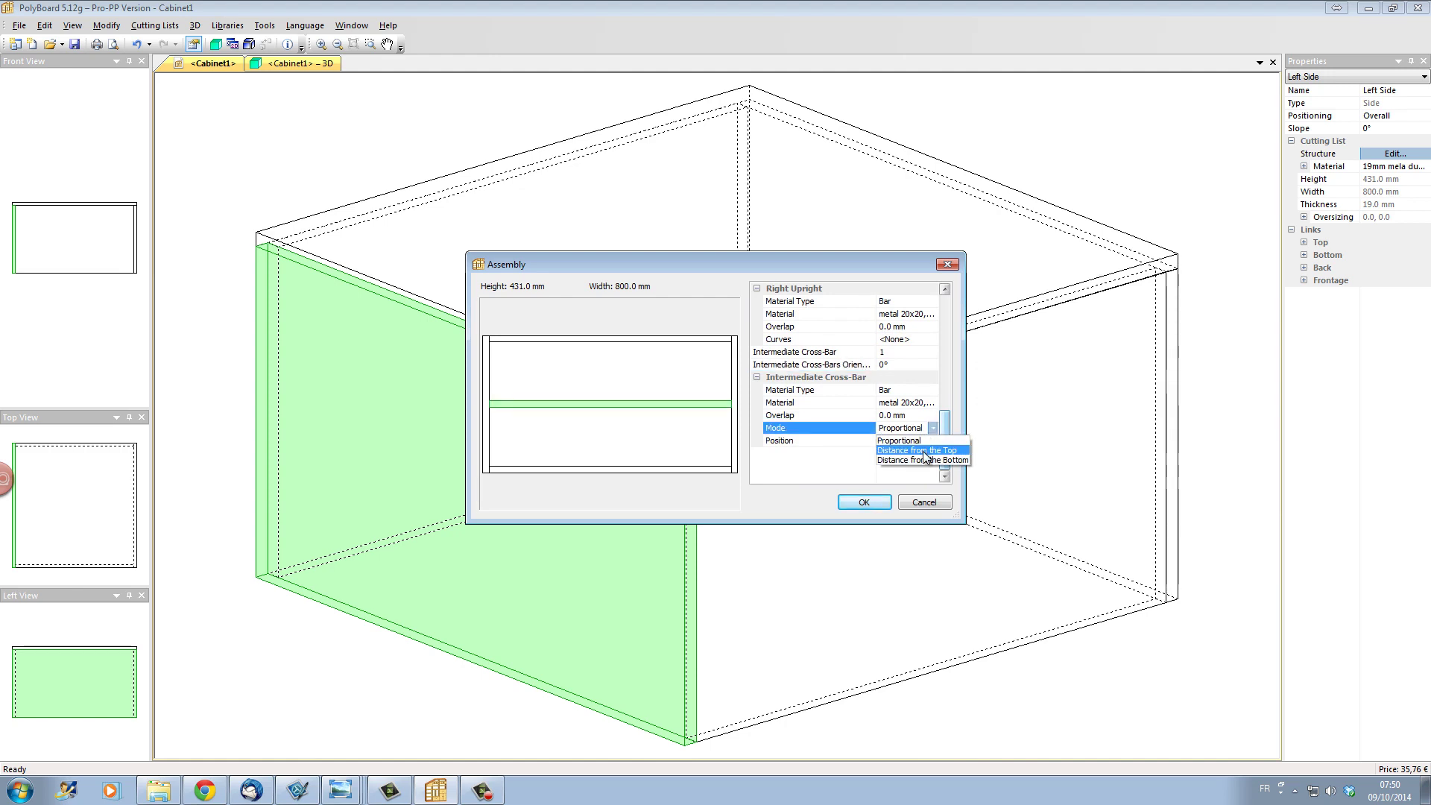
{"action": "left_click", "coordinate": [923, 452]}
{"action": "left_click", "coordinate": [927, 440]}
{"action": "left_click_drag", "start_coordinate": [924, 441], "coordinate": [876, 456]}
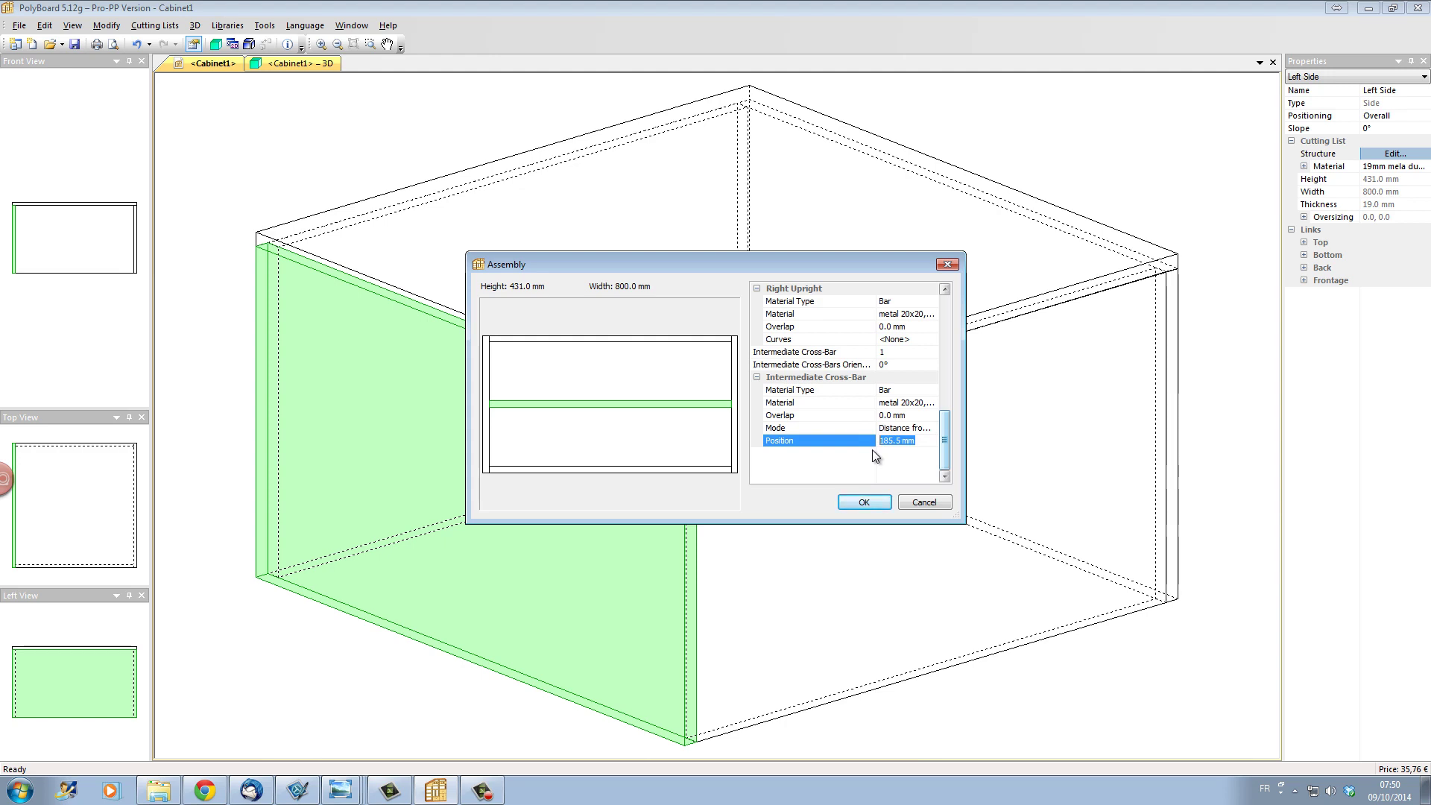
{"action": "type", "text": "50"}
{"action": "key", "text": "Return"}
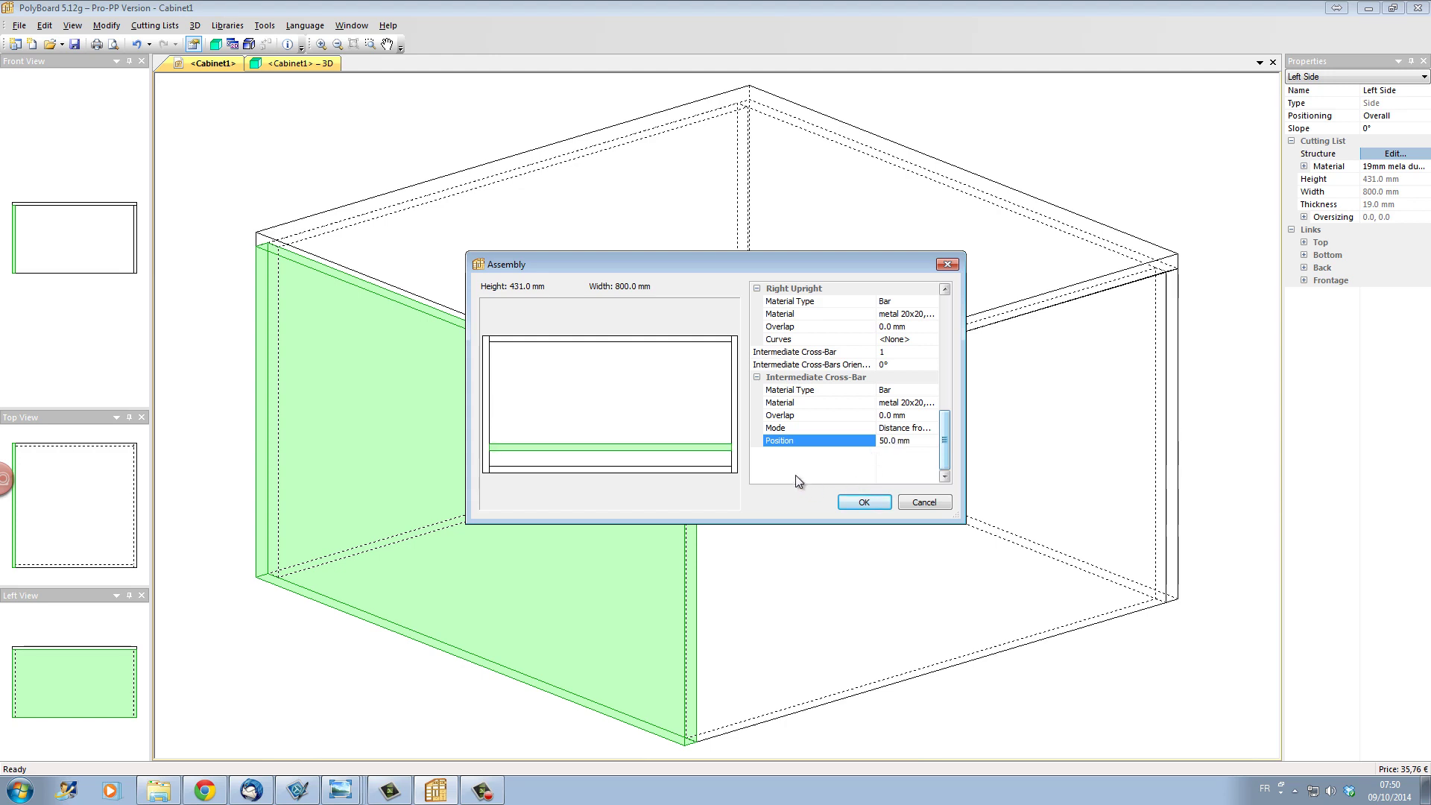
- Set the lower cross-bar's material to <Nil Bar>, apply the left side's assembly and check it in 3D
{"action": "left_click_drag", "start_coordinate": [945, 427], "coordinate": [945, 387]}
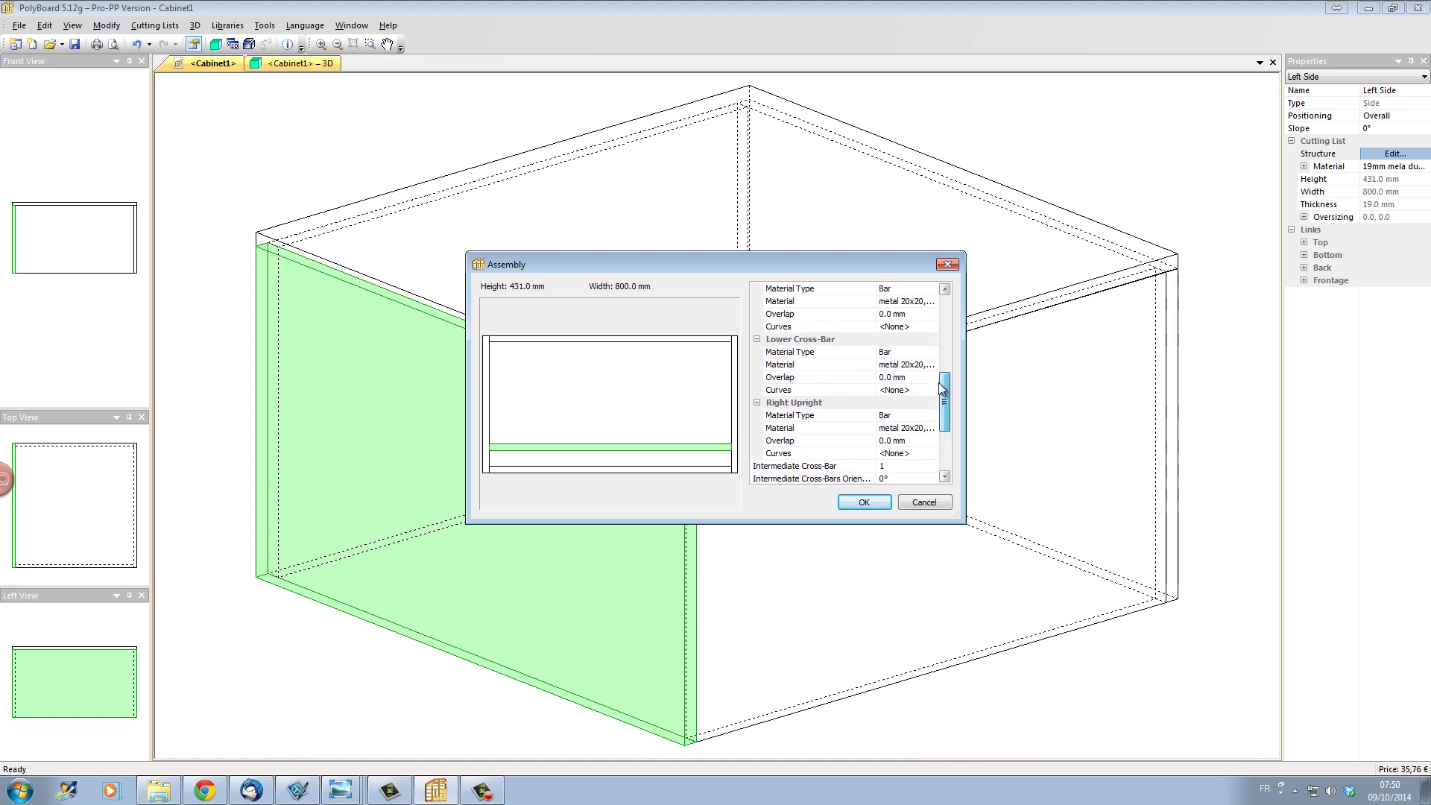
{"action": "left_click", "coordinate": [902, 365]}
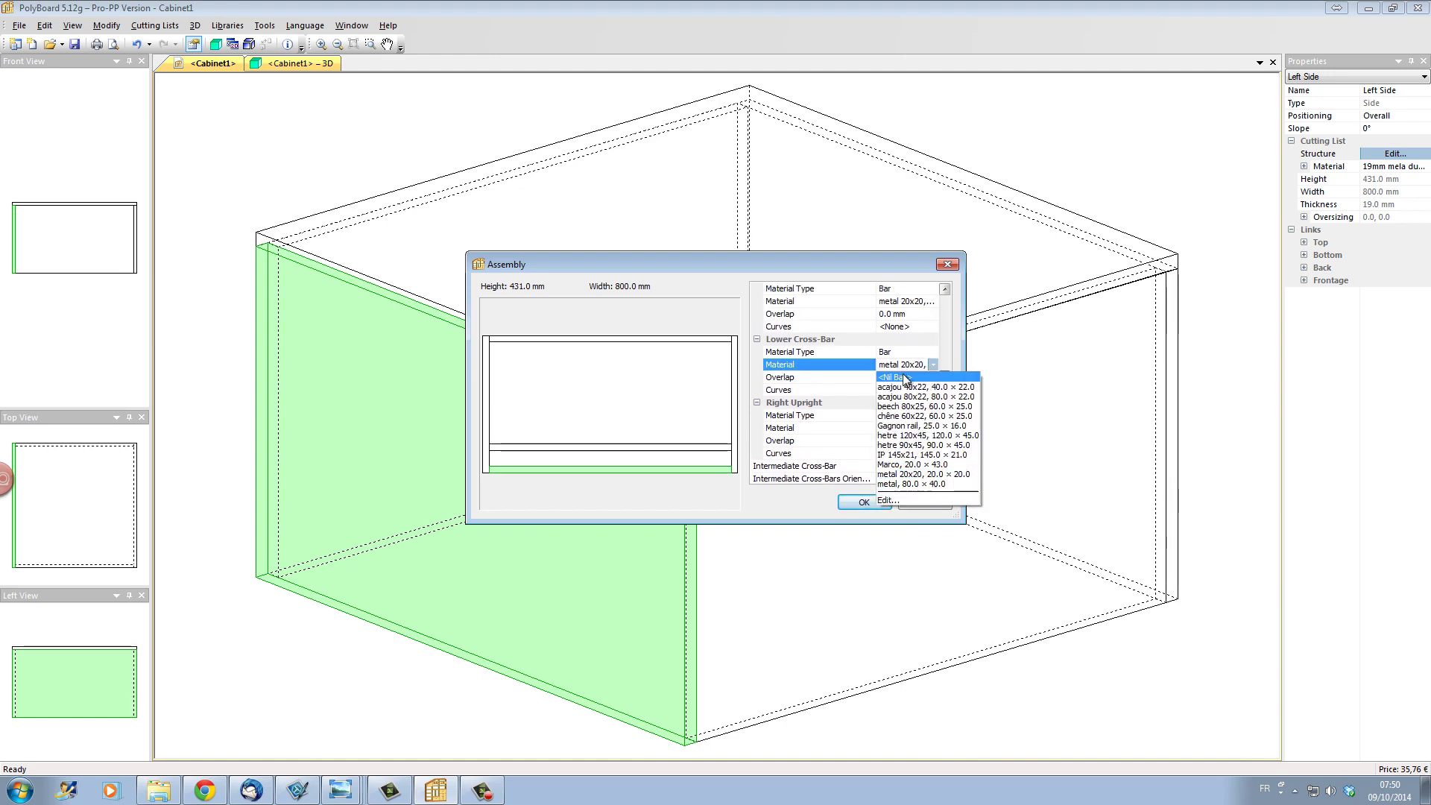
{"action": "left_click", "coordinate": [903, 377]}
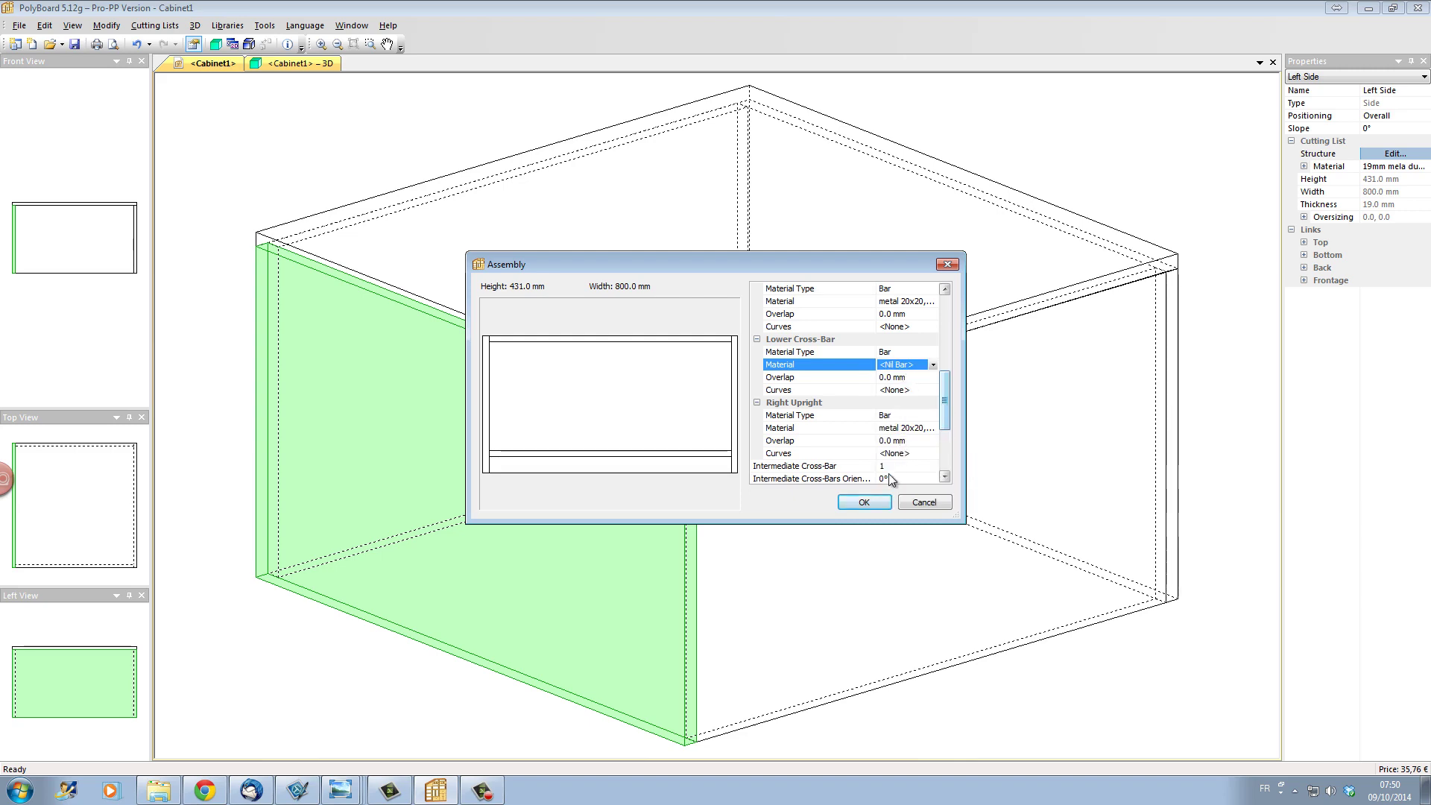
{"action": "left_click", "coordinate": [864, 503]}
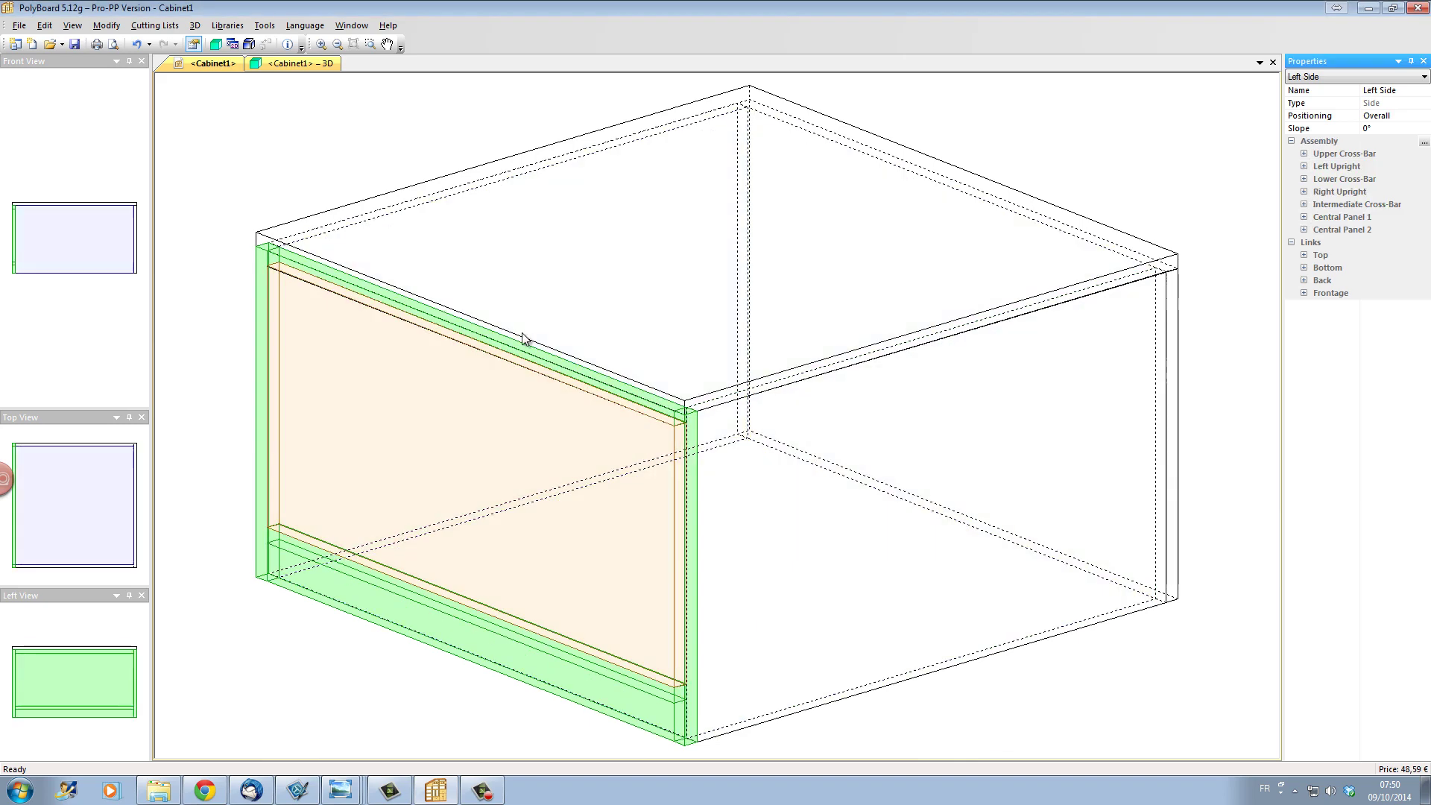
{"action": "left_click", "coordinate": [319, 65]}
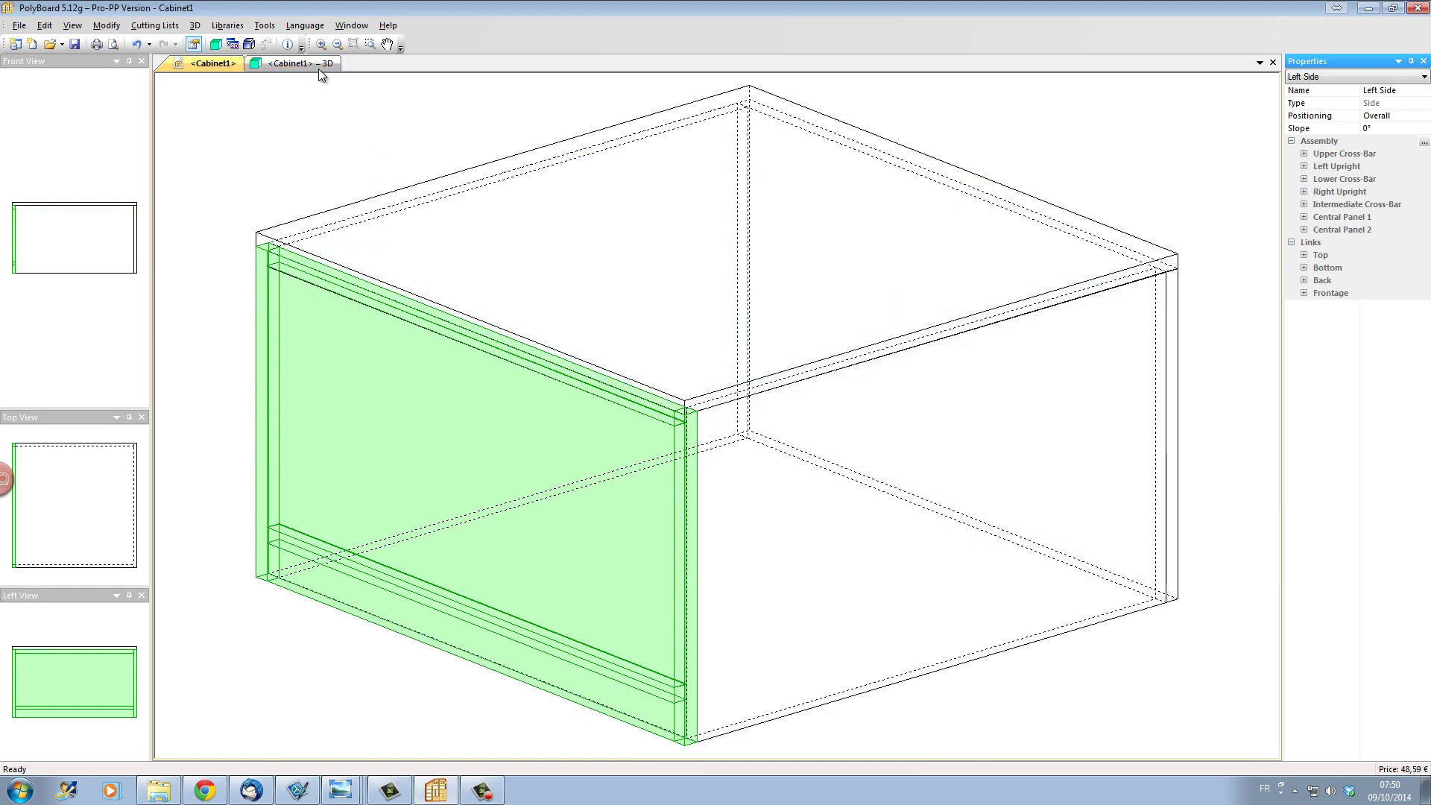
{"action": "mouse_move", "coordinate": [584, 361]}
{"action": "left_mouse_down"}
{"action": "mouse_move", "coordinate": [633, 278]}
{"action": "mouse_move", "coordinate": [802, 258]}
{"action": "mouse_move", "coordinate": [754, 231]}
{"action": "mouse_move", "coordinate": [594, 214]}
{"action": "mouse_move", "coordinate": [623, 332]}
{"action": "left_mouse_up"}
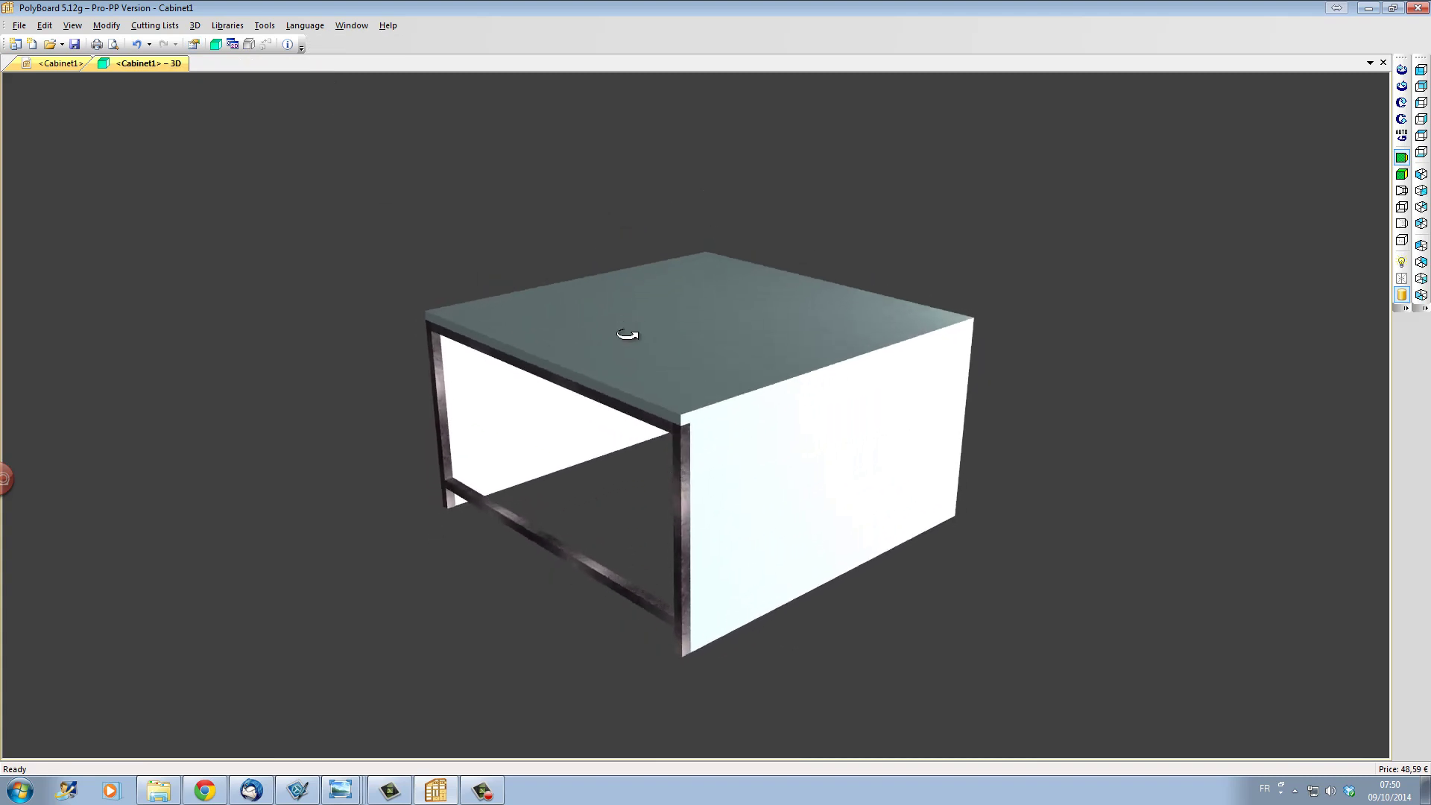
{"action": "left_click", "coordinate": [60, 65]}
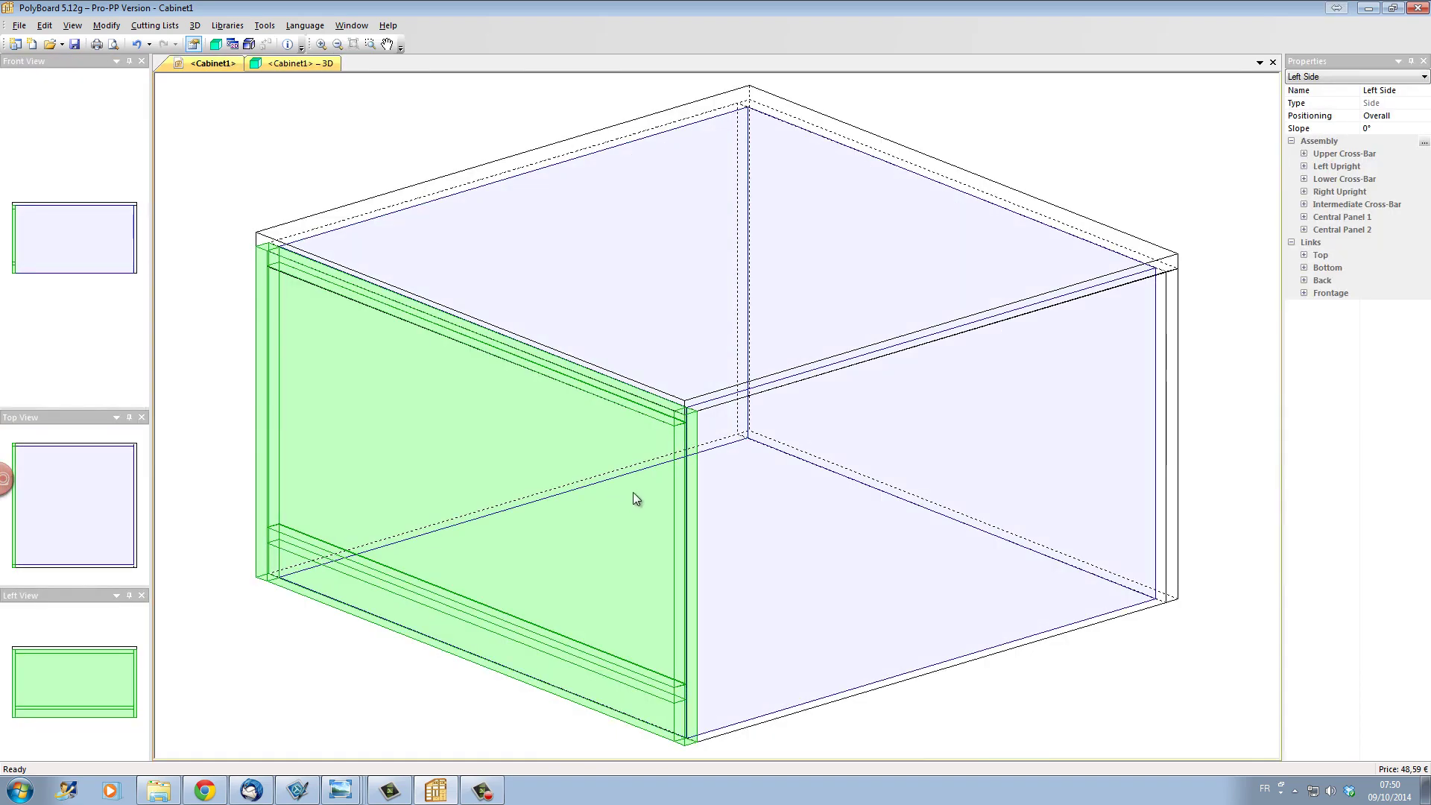
- Copy the left side's structure onto the right side panel and check the cabinet in 3D
{"action": "left_click", "coordinate": [641, 415]}
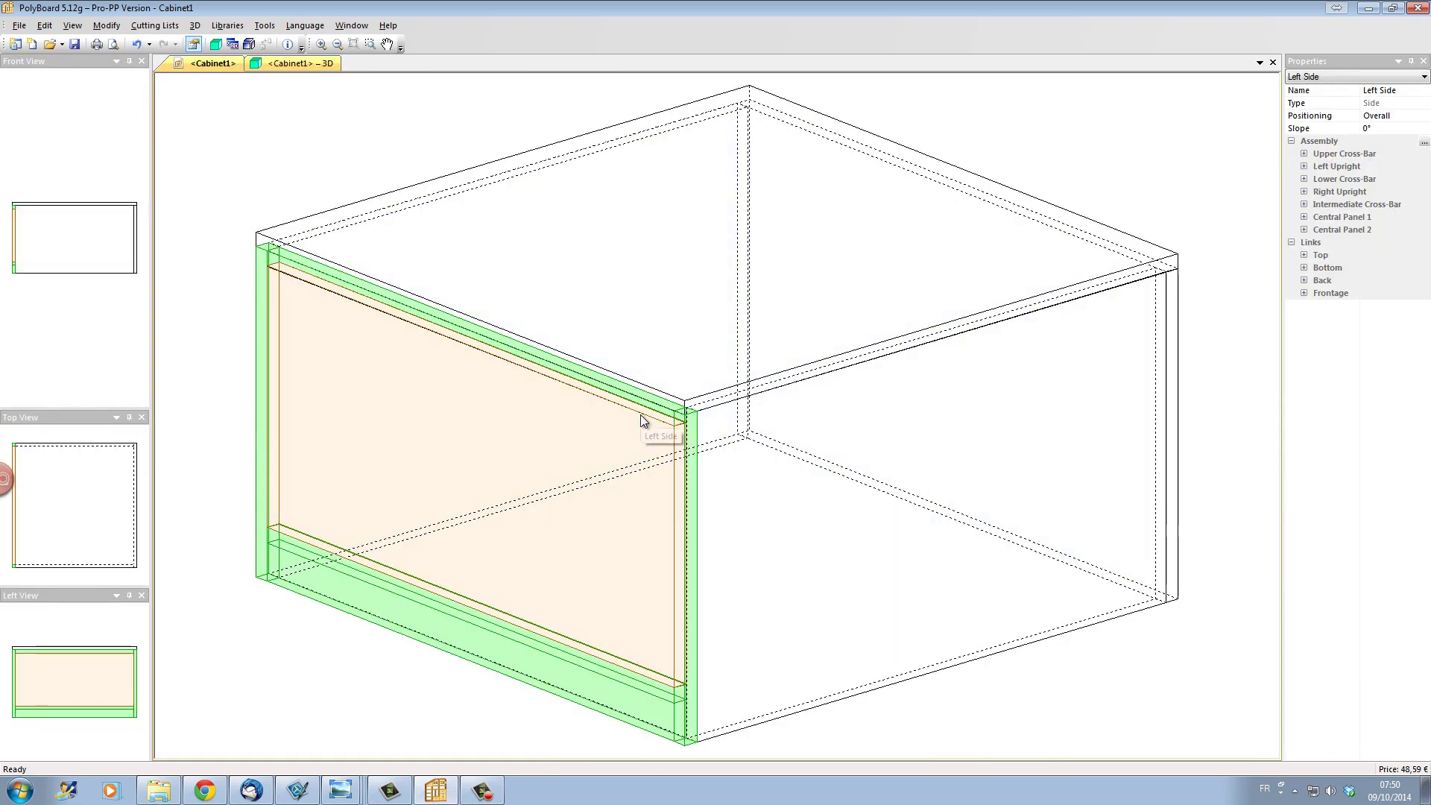
{"action": "right_click", "coordinate": [641, 414]}
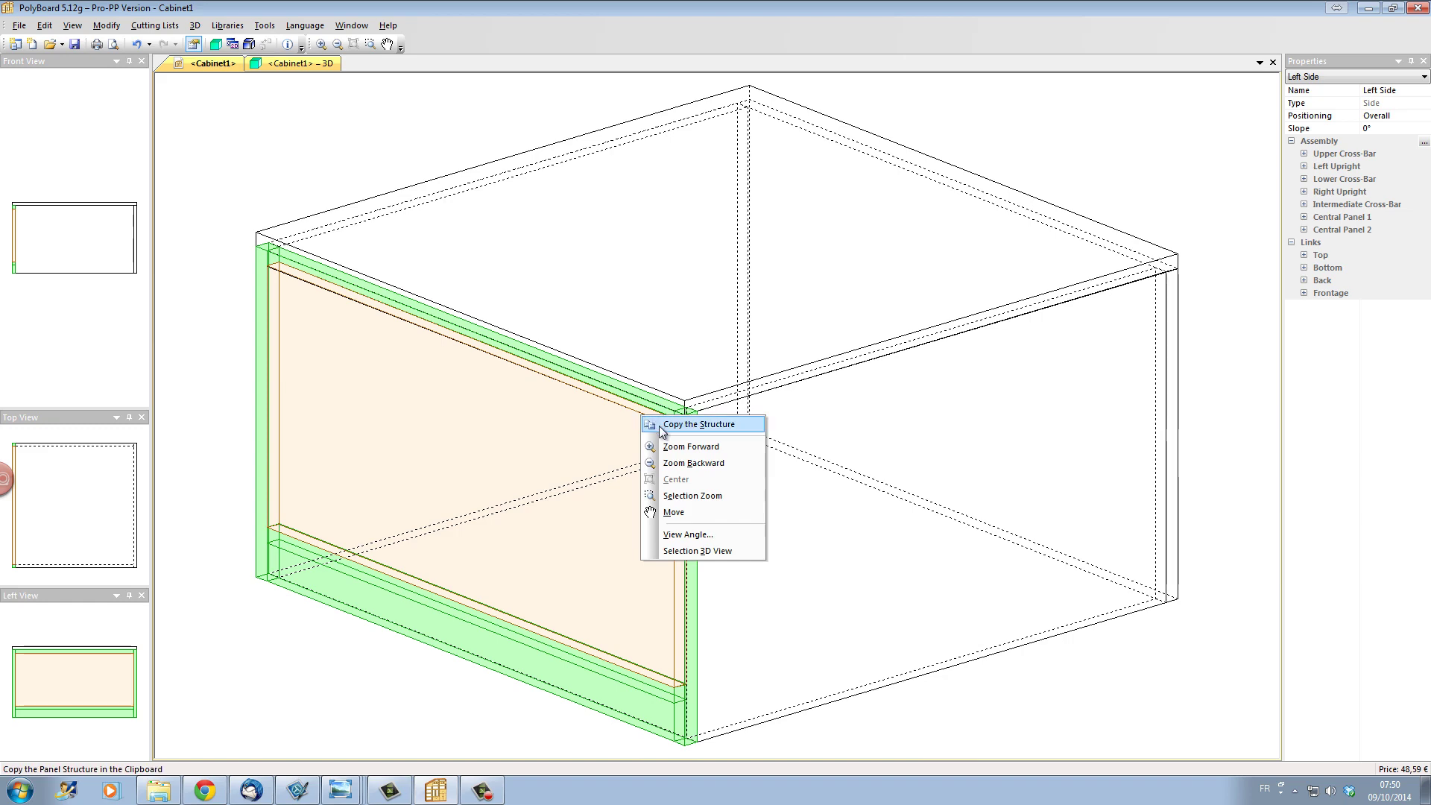
{"action": "left_click", "coordinate": [662, 425]}
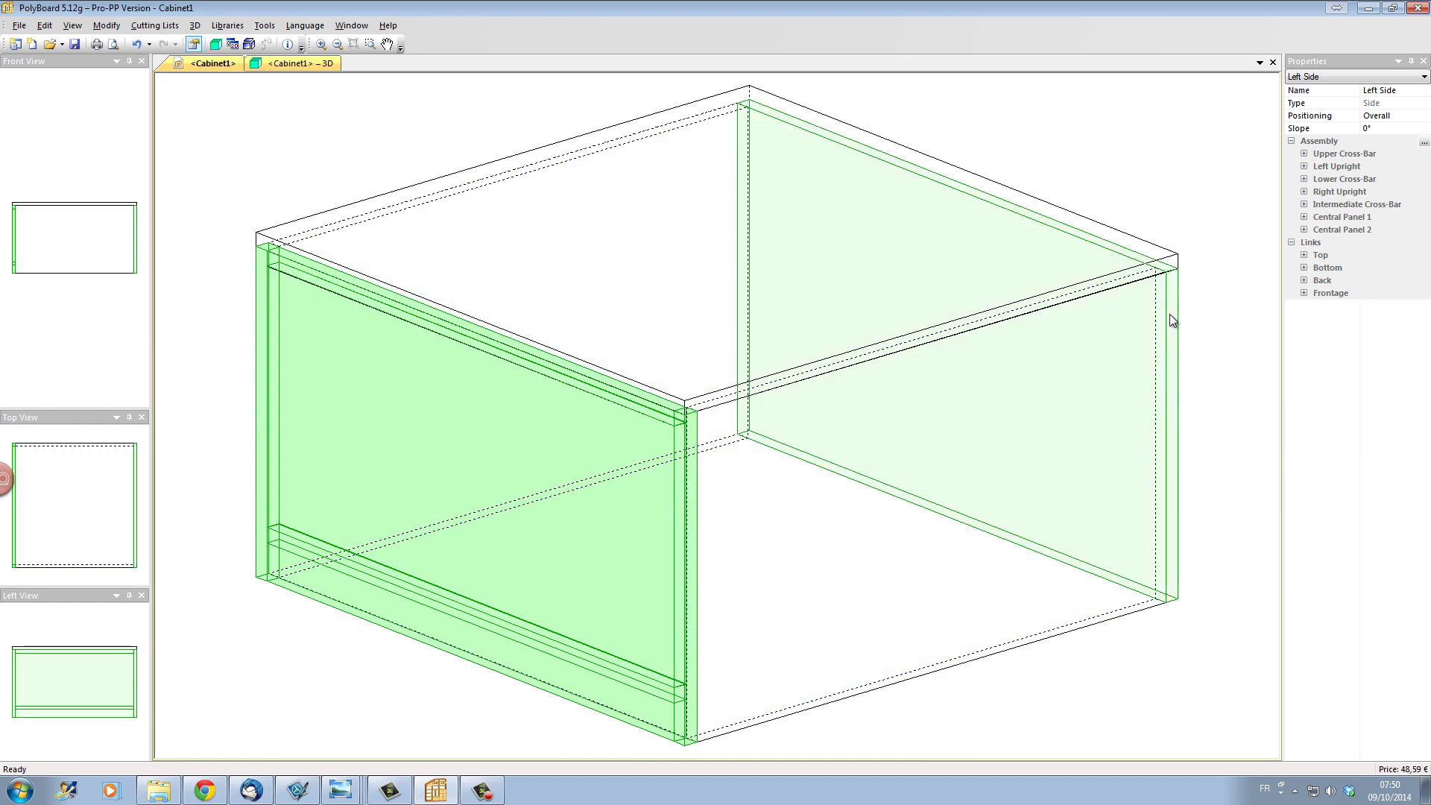
{"action": "left_click", "coordinate": [1171, 315]}
{"action": "right_click", "coordinate": [1170, 314]}
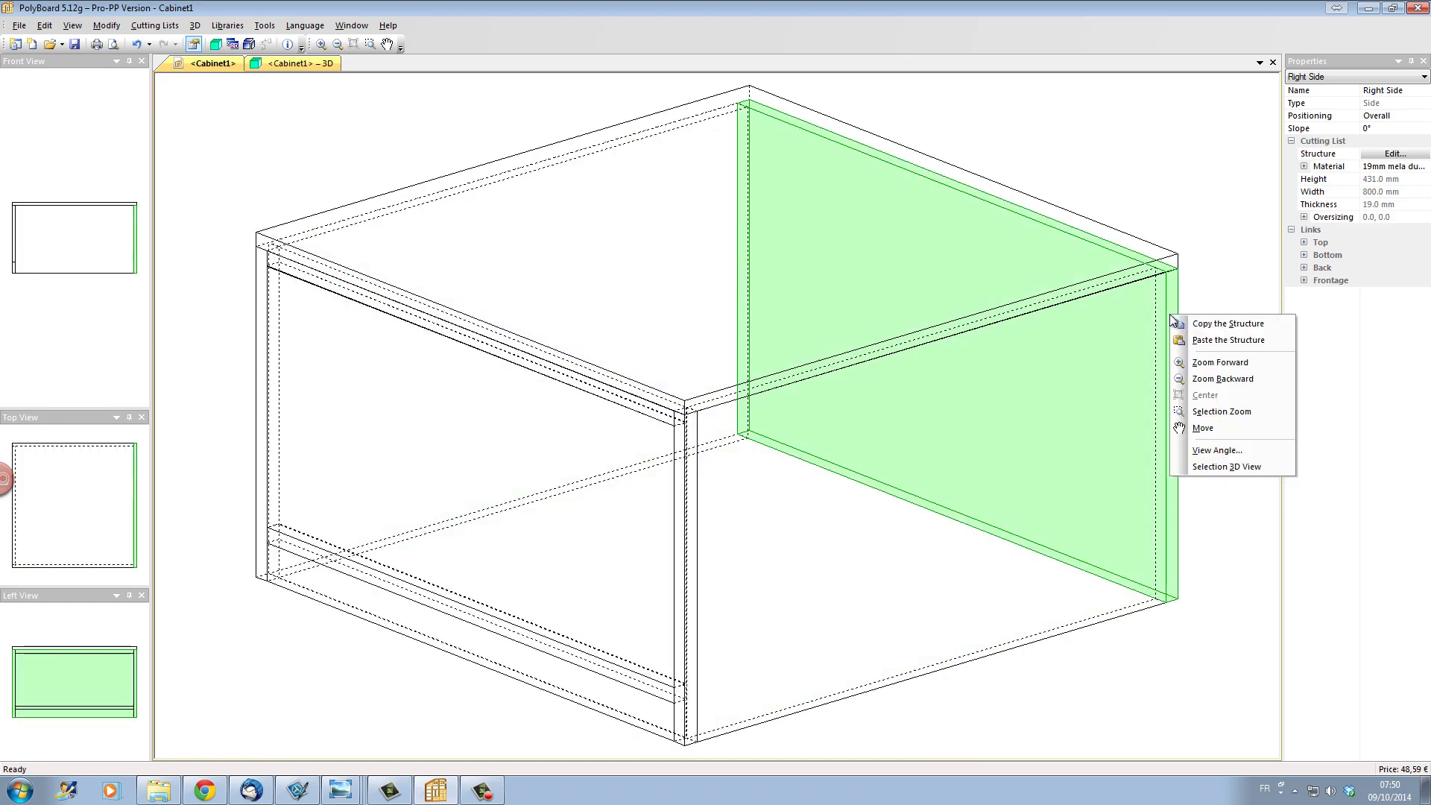
{"action": "left_click", "coordinate": [1196, 334]}
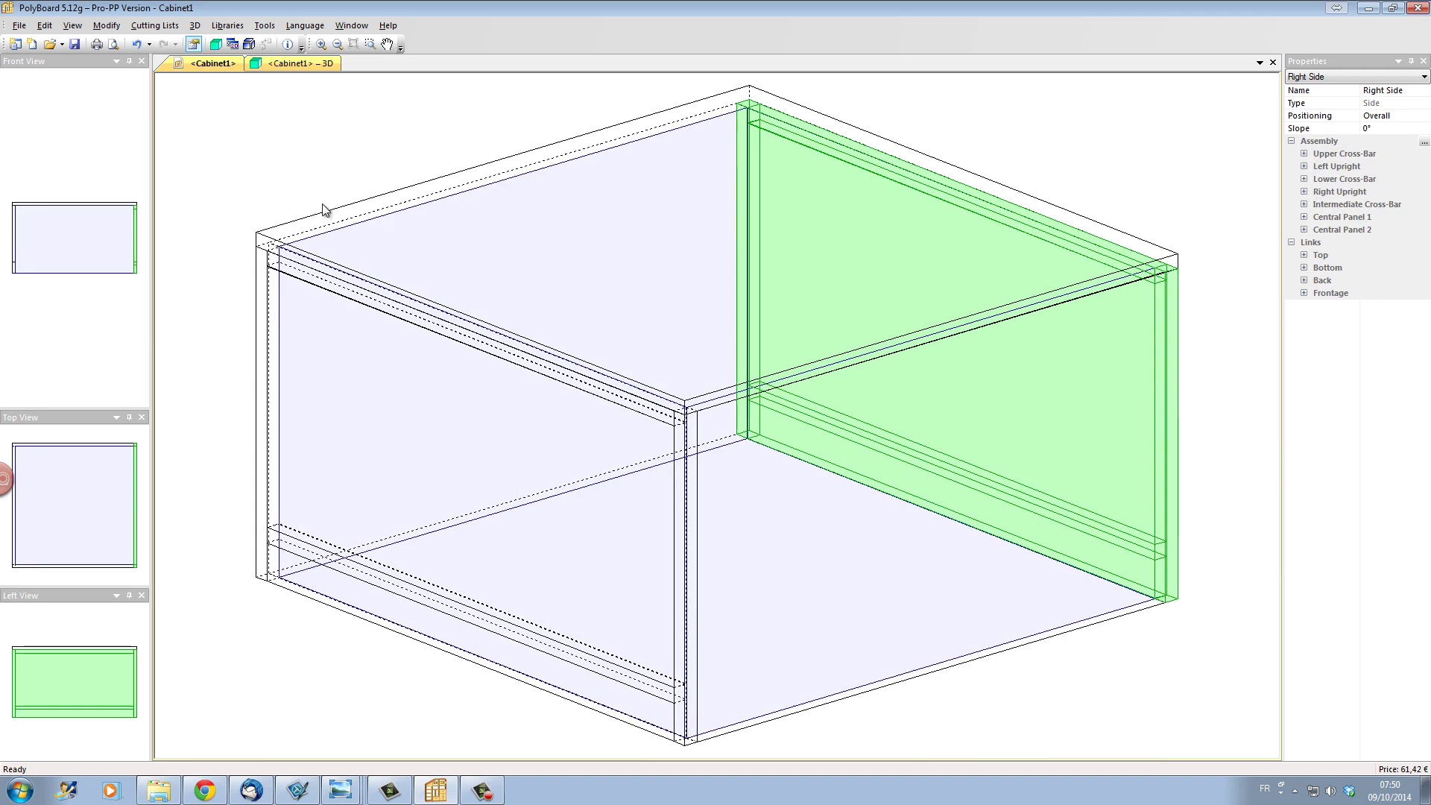
{"action": "left_click", "coordinate": [275, 64]}
{"action": "left_click_drag", "start_coordinate": [528, 419], "coordinate": [624, 415]}
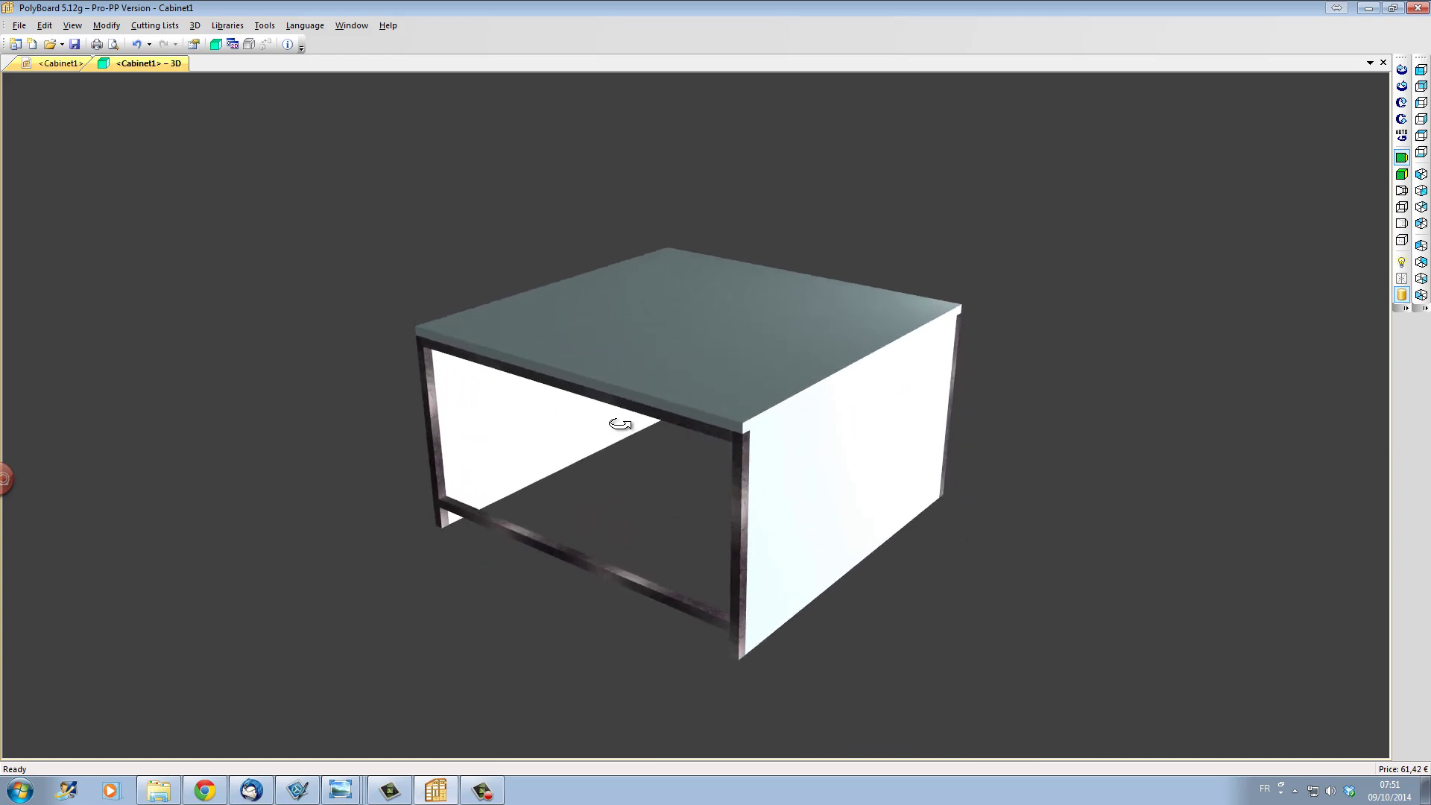
{"action": "left_click", "coordinate": [55, 65]}
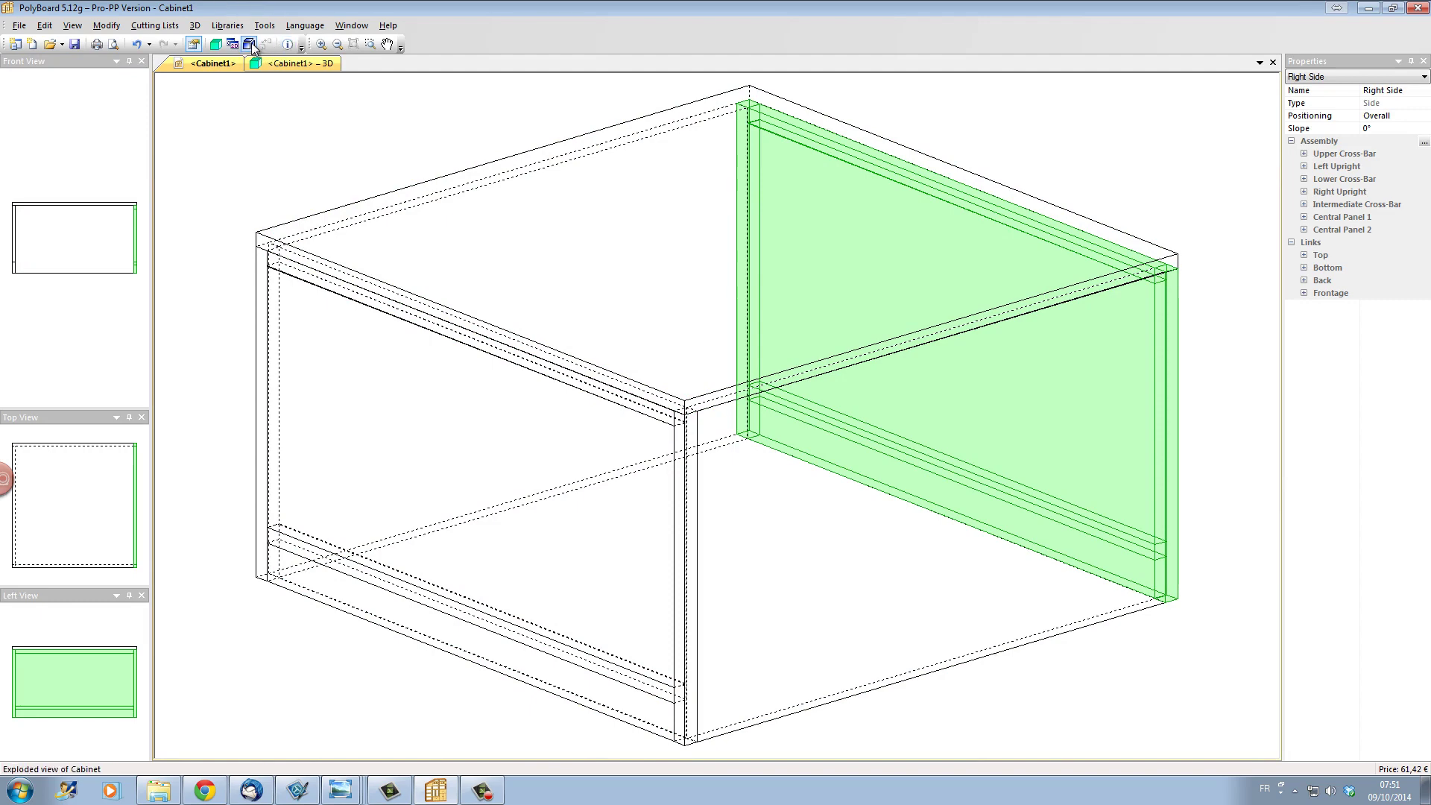
- Show the cabinet in exploded view and paste the copied structure onto the front Double-Back 1 panel
{"action": "left_click", "coordinate": [250, 44]}
{"action": "left_click", "coordinate": [906, 360]}
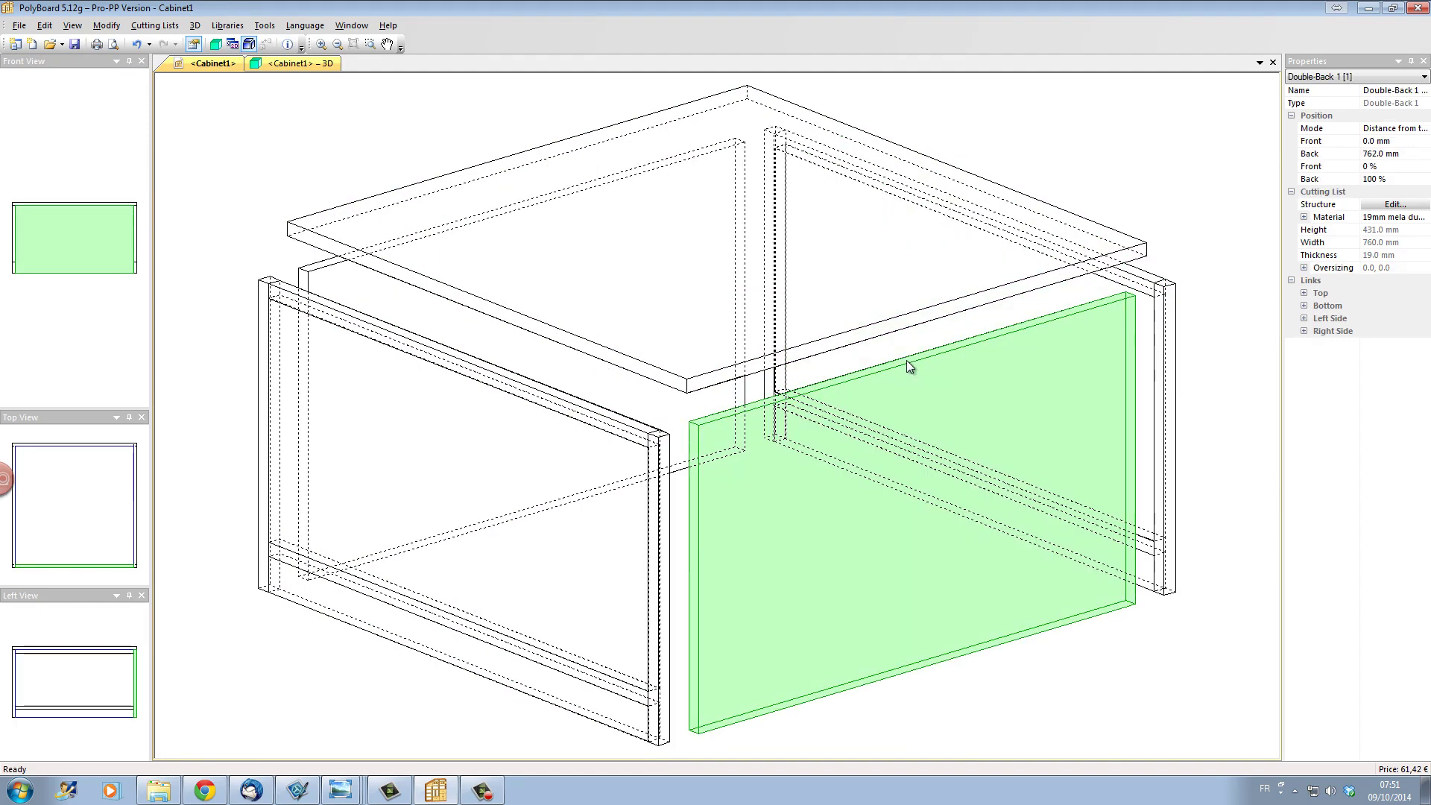
{"action": "right_click", "coordinate": [906, 360]}
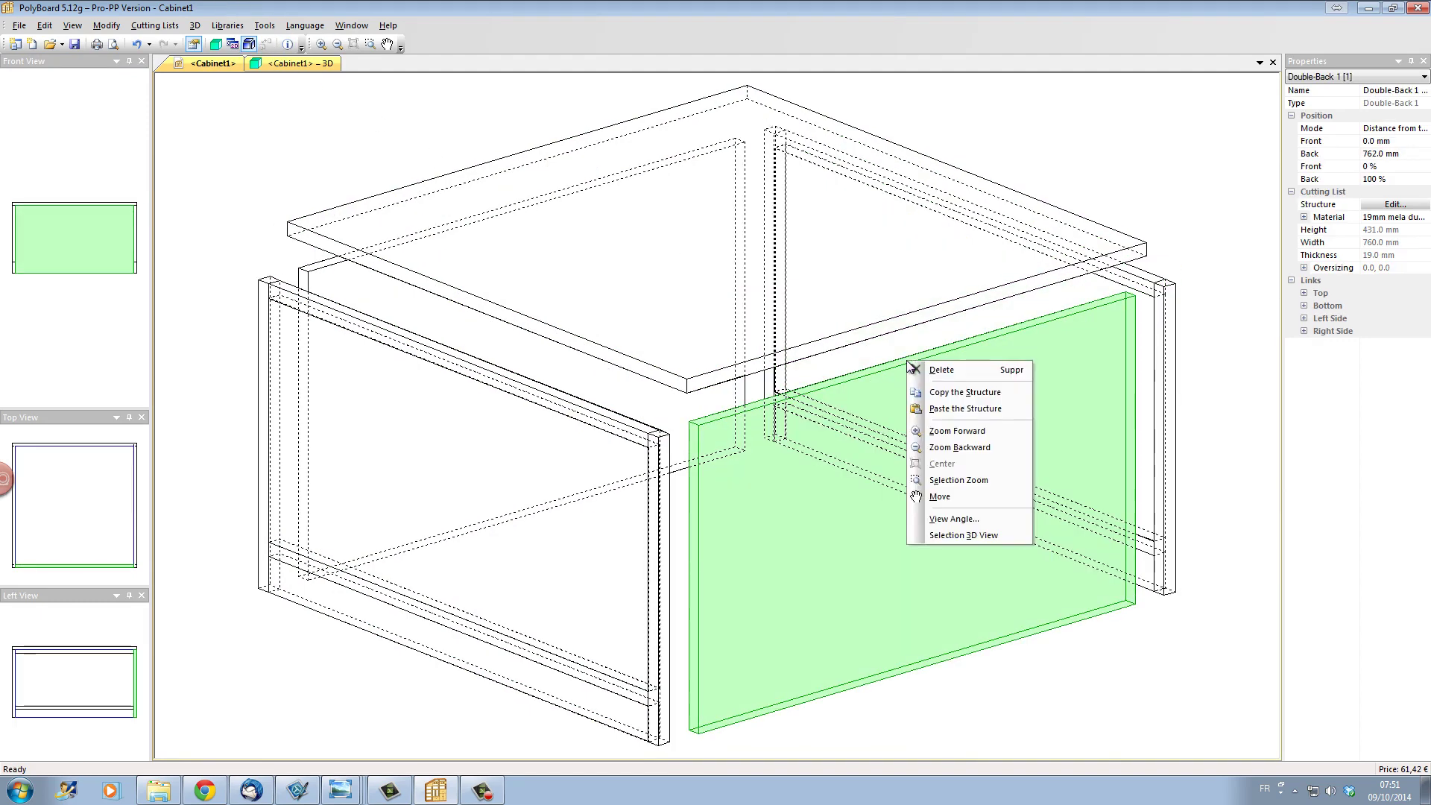
{"action": "left_click", "coordinate": [963, 407]}
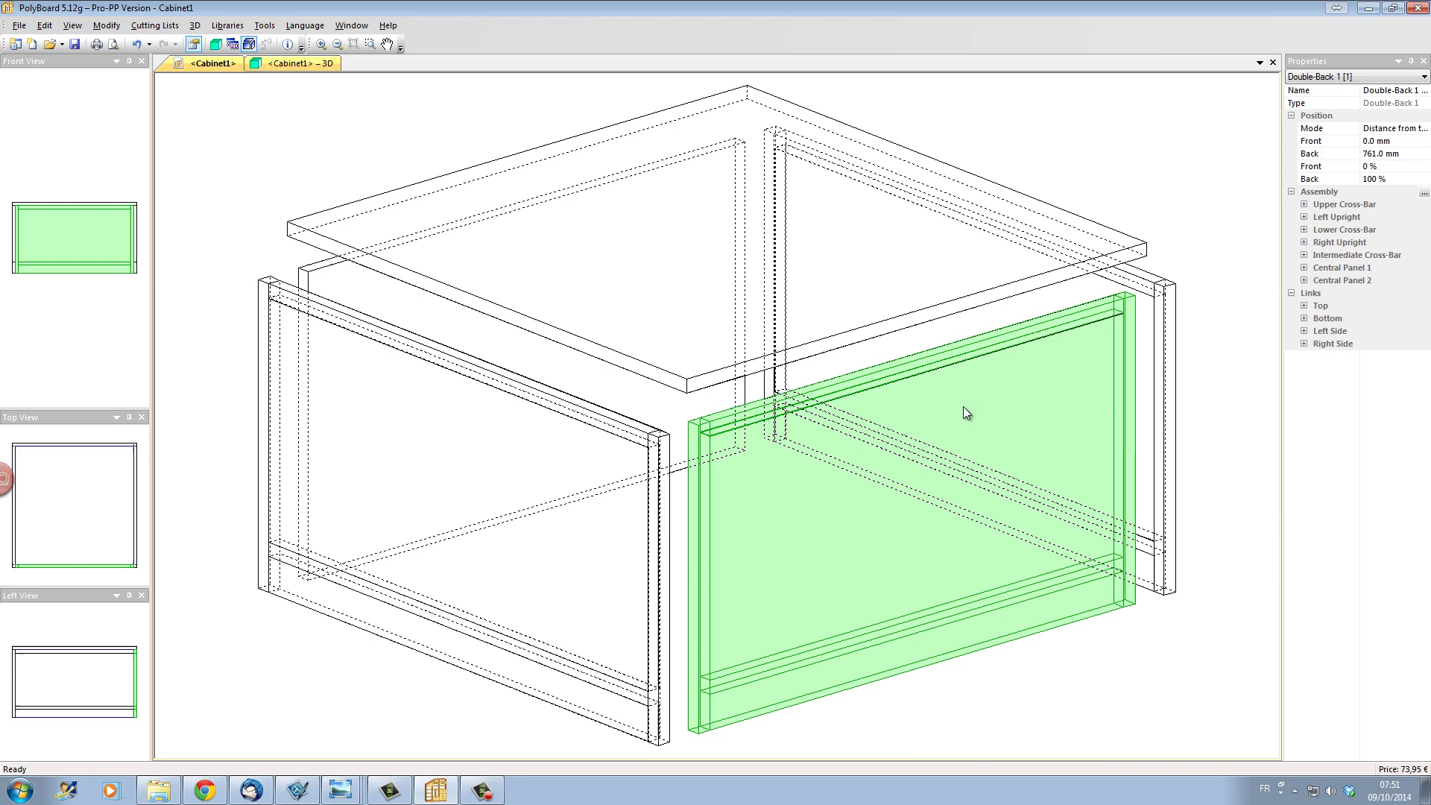
- Edit the front Double-Back 1 panel's assembly and set the right upright's material to <Nil Bar>
{"action": "left_click", "coordinate": [307, 270]}
{"action": "left_click", "coordinate": [969, 488]}
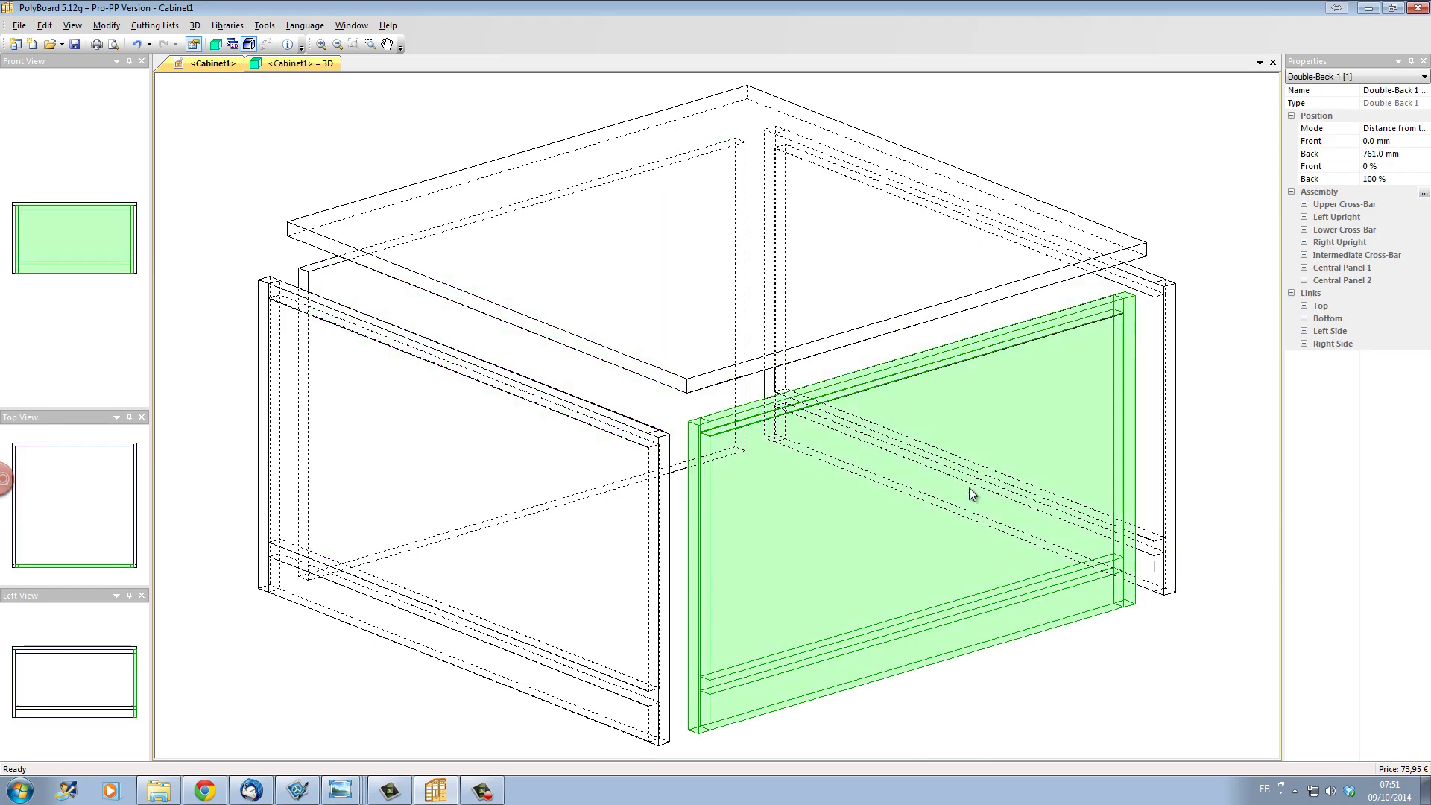
{"action": "left_click", "coordinate": [728, 511]}
{"action": "left_click", "coordinate": [1425, 194]}
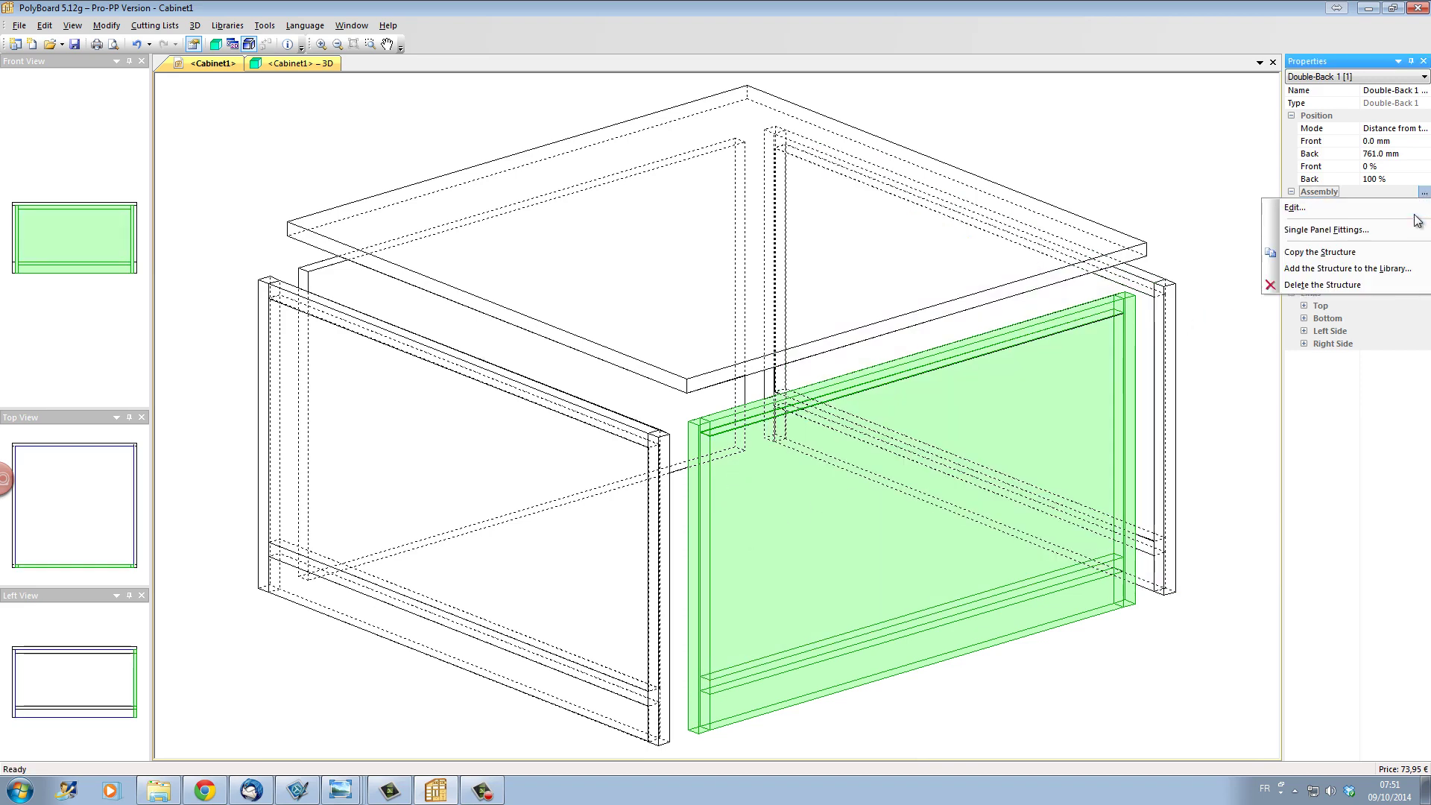
{"action": "left_click", "coordinate": [1295, 207]}
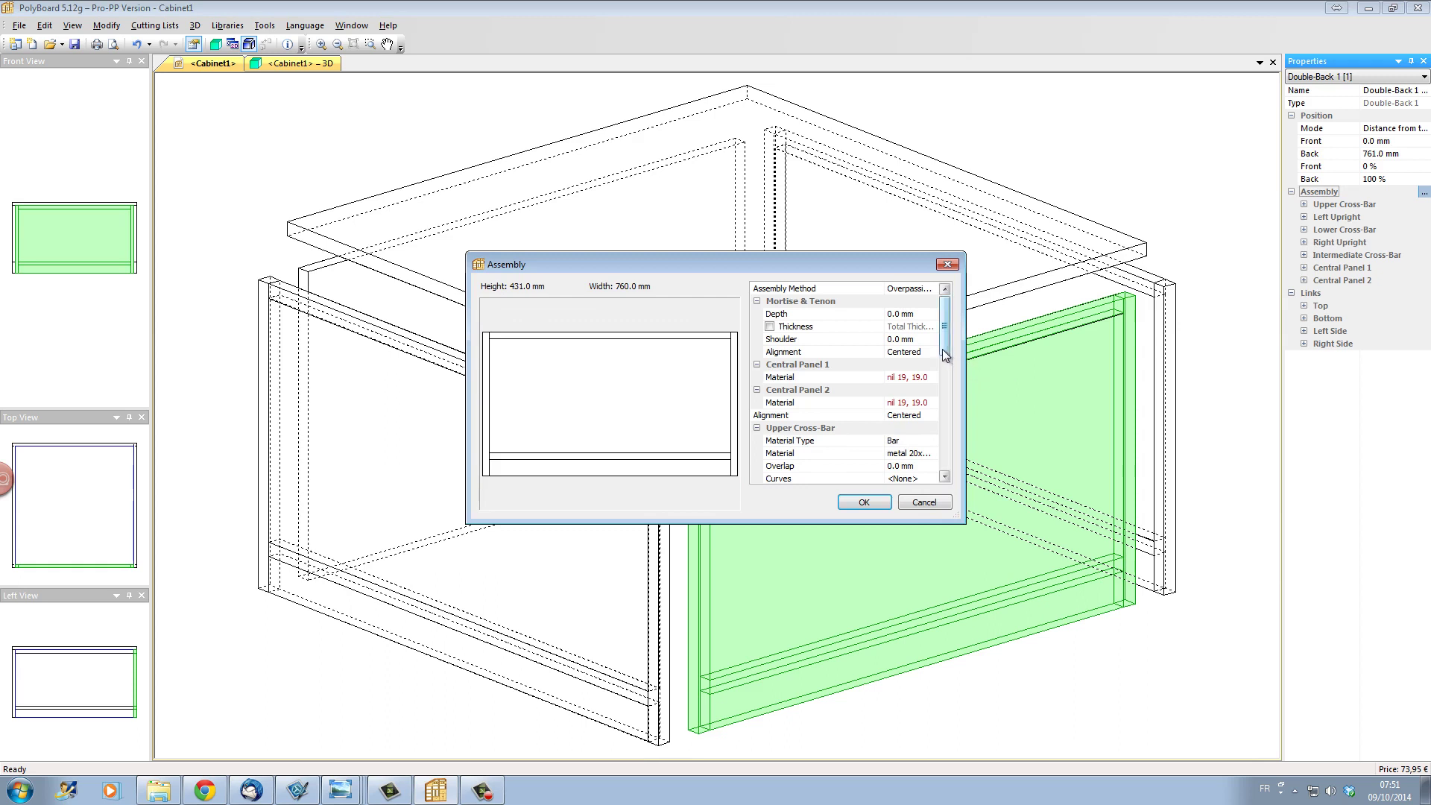
{"action": "left_click_drag", "start_coordinate": [949, 348], "coordinate": [960, 372]}
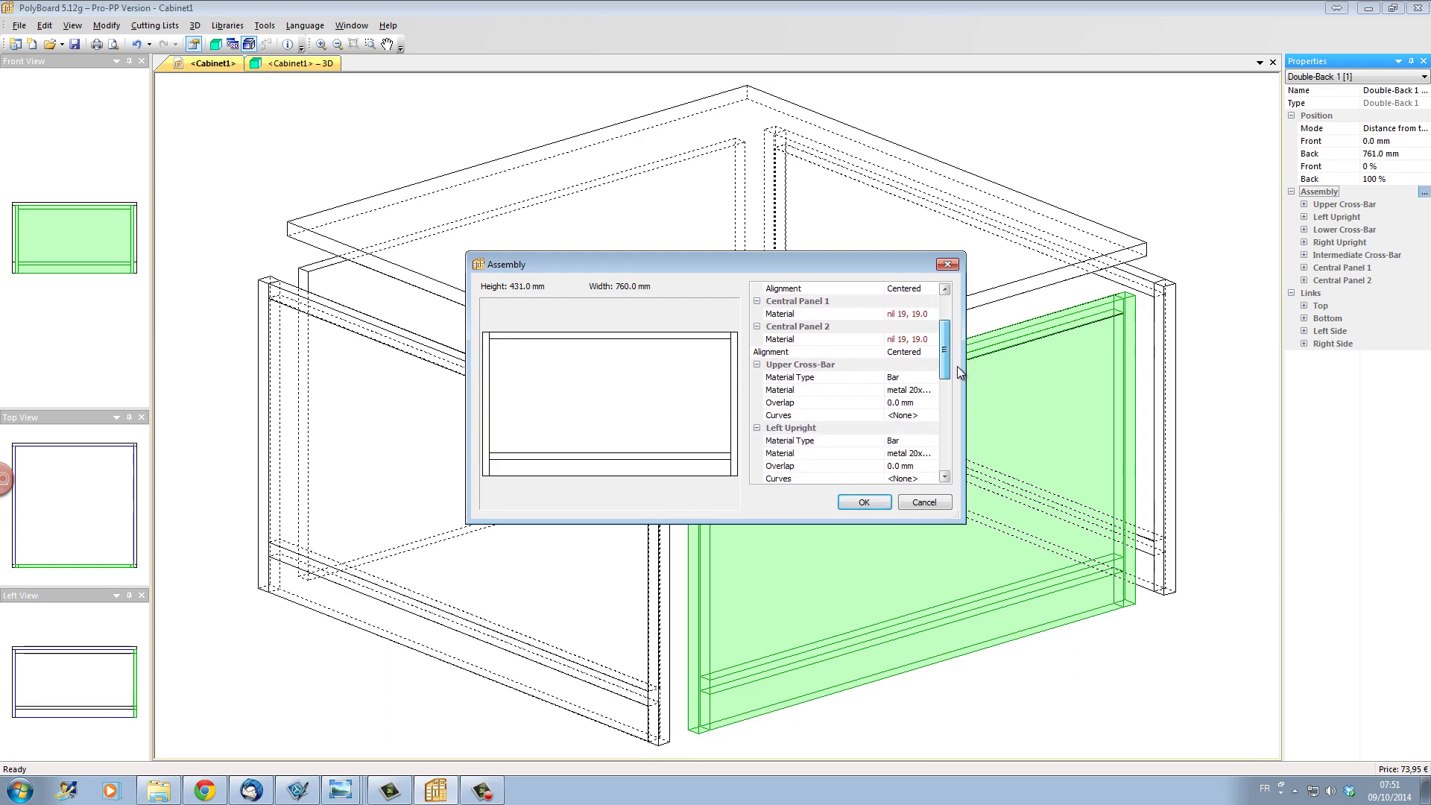
{"action": "left_click_drag", "start_coordinate": [958, 370], "coordinate": [973, 427]}
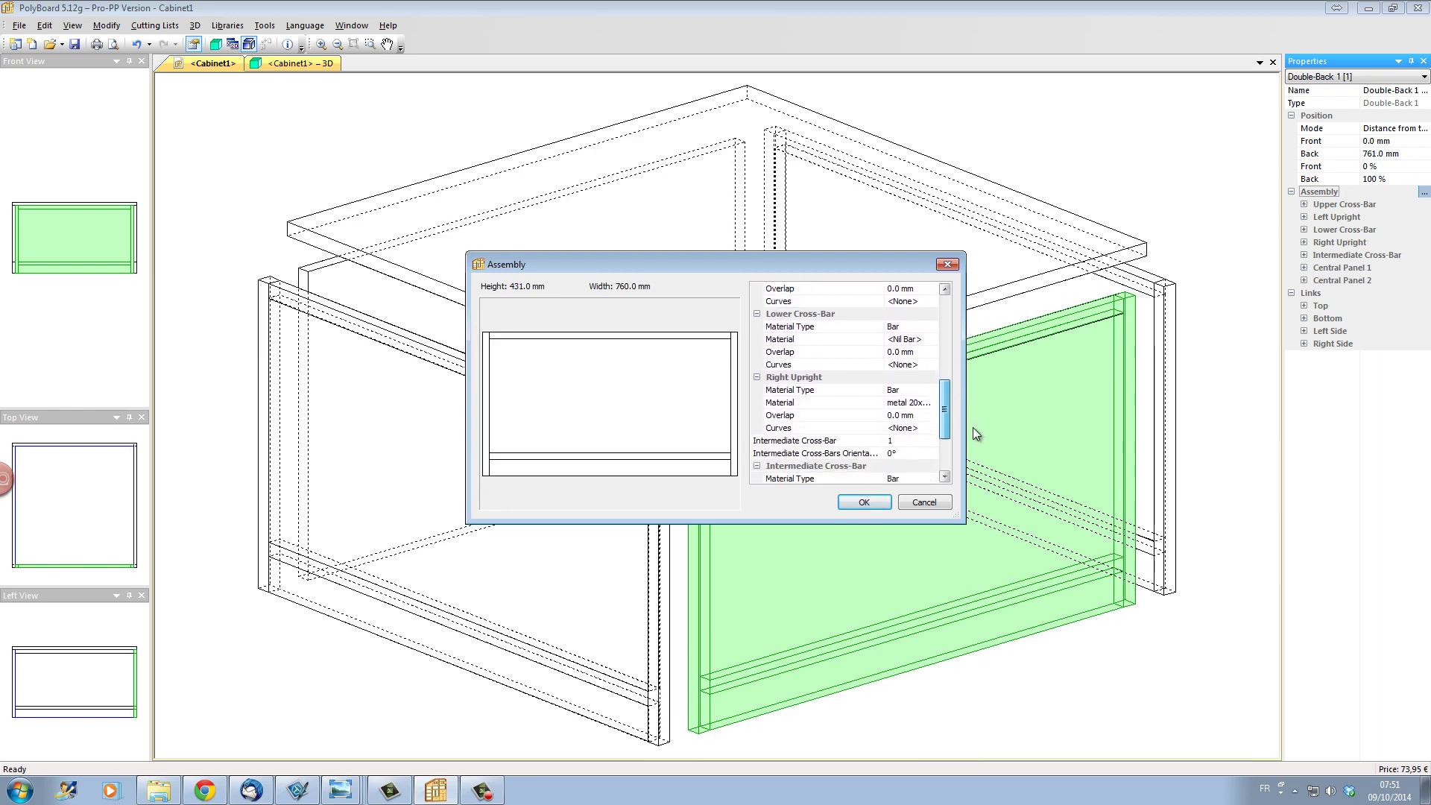
{"action": "left_click", "coordinate": [934, 392]}
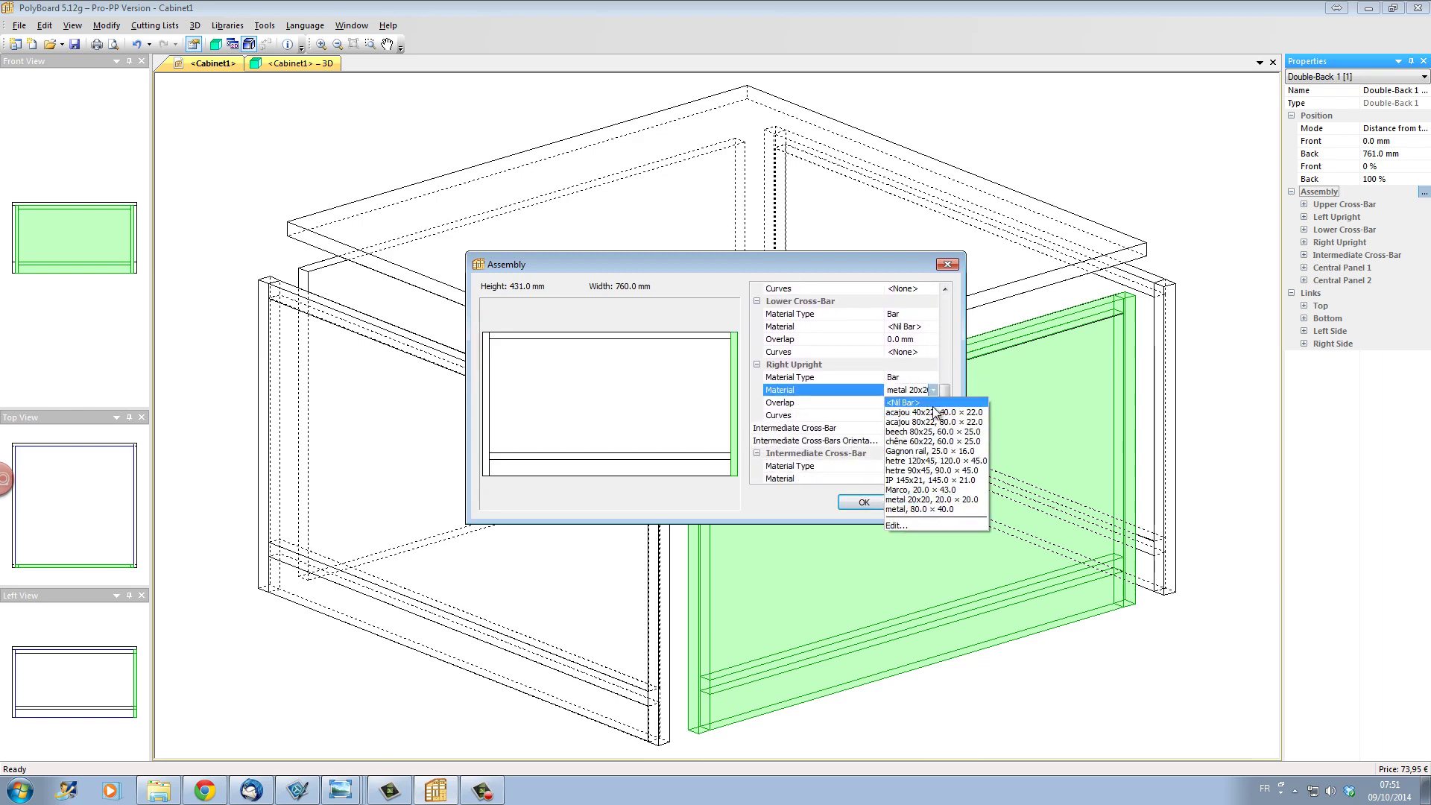
{"action": "left_click", "coordinate": [932, 403]}
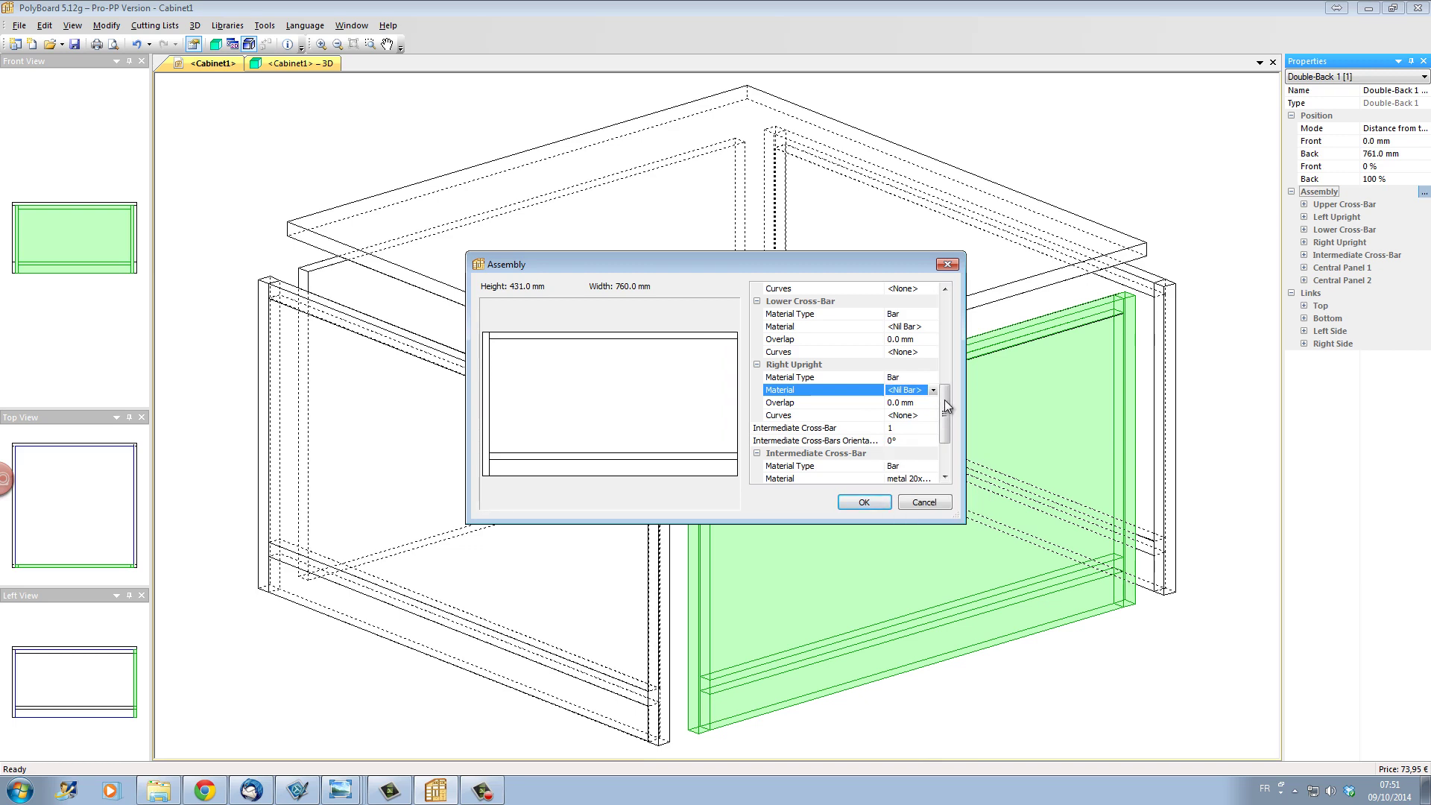
- Set the left upright's material to <Nil Bar> and apply the front panel's assembly
{"action": "left_click_drag", "start_coordinate": [946, 401], "coordinate": [941, 356]}
{"action": "left_click", "coordinate": [926, 389]}
{"action": "left_click", "coordinate": [933, 389]}
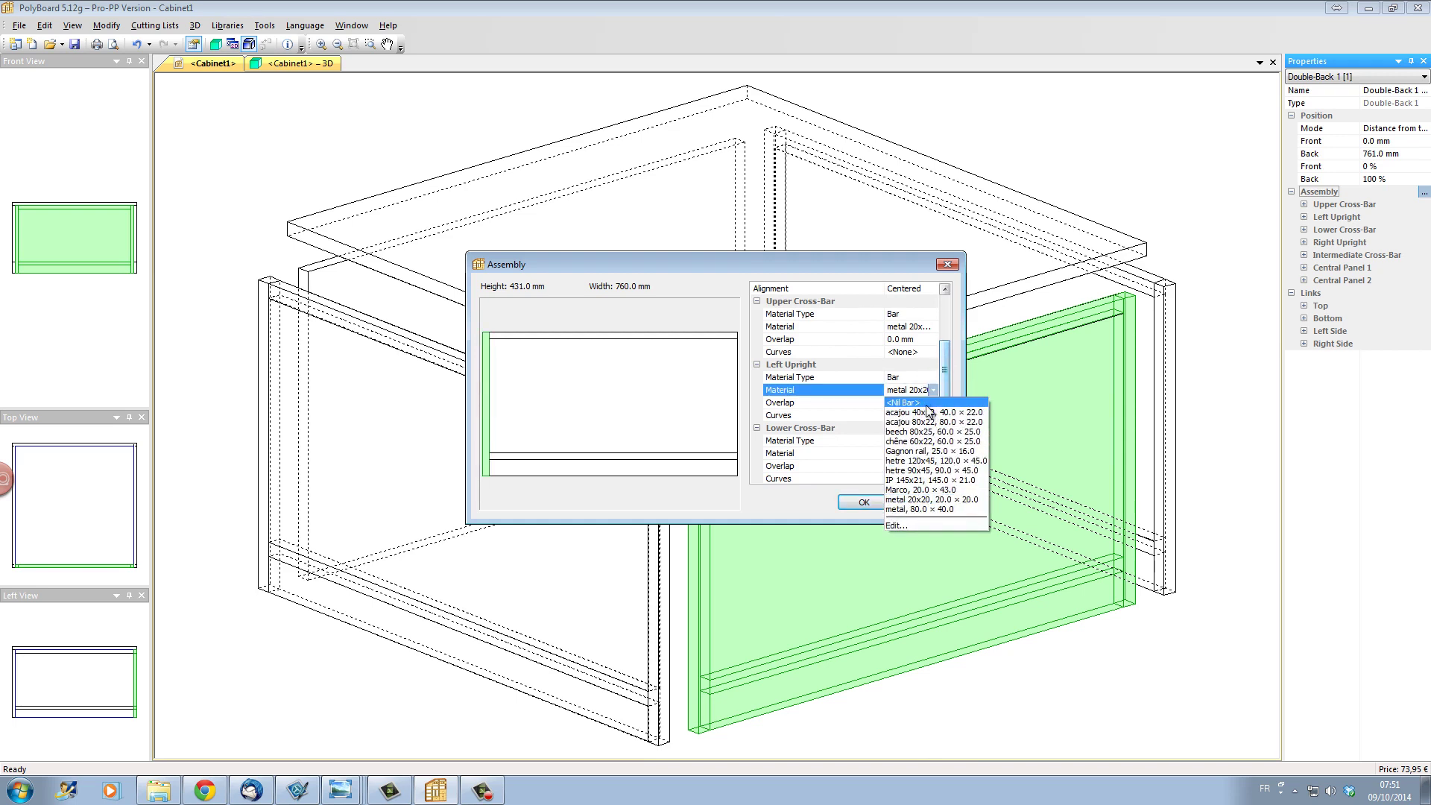
{"action": "left_click", "coordinate": [927, 404]}
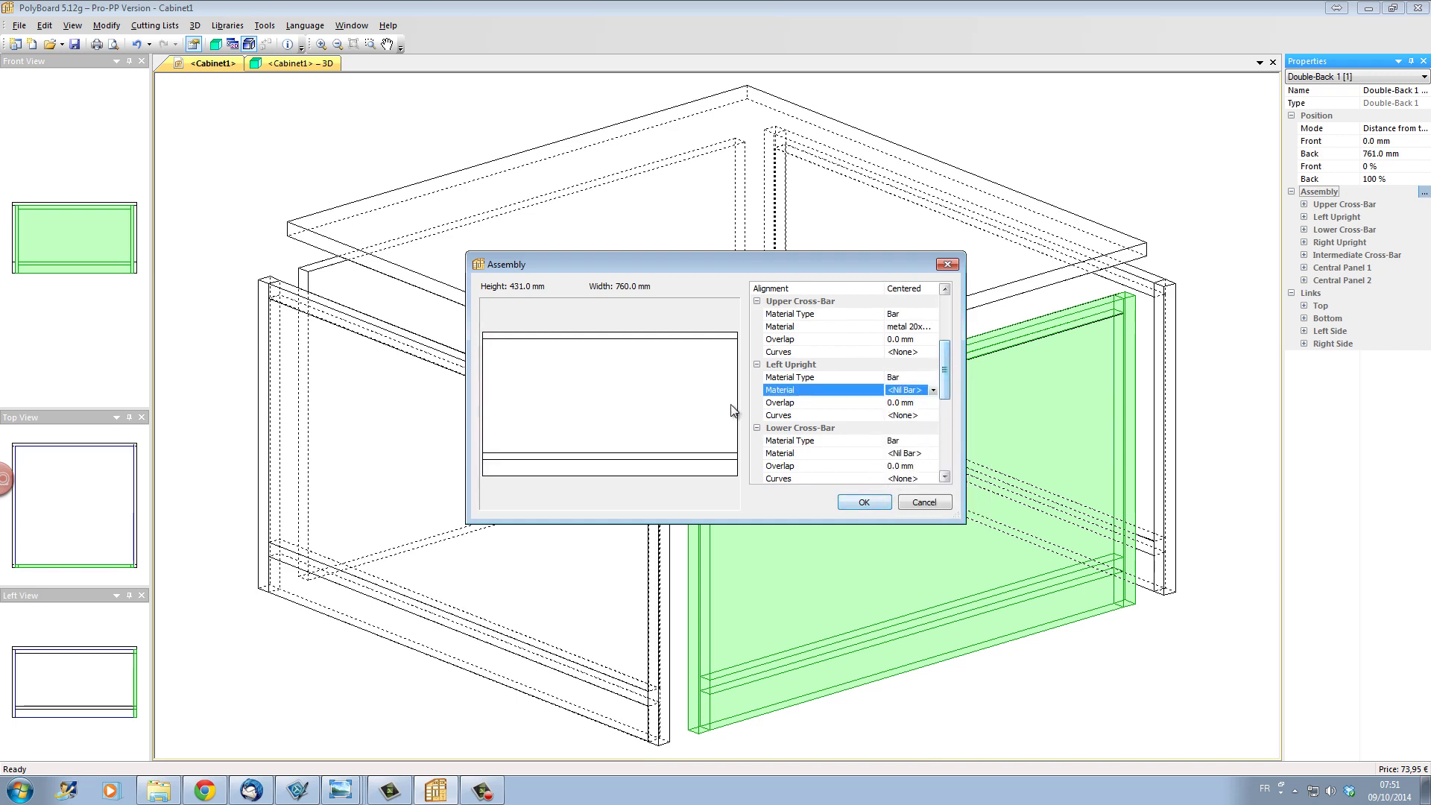
{"action": "left_click", "coordinate": [858, 503]}
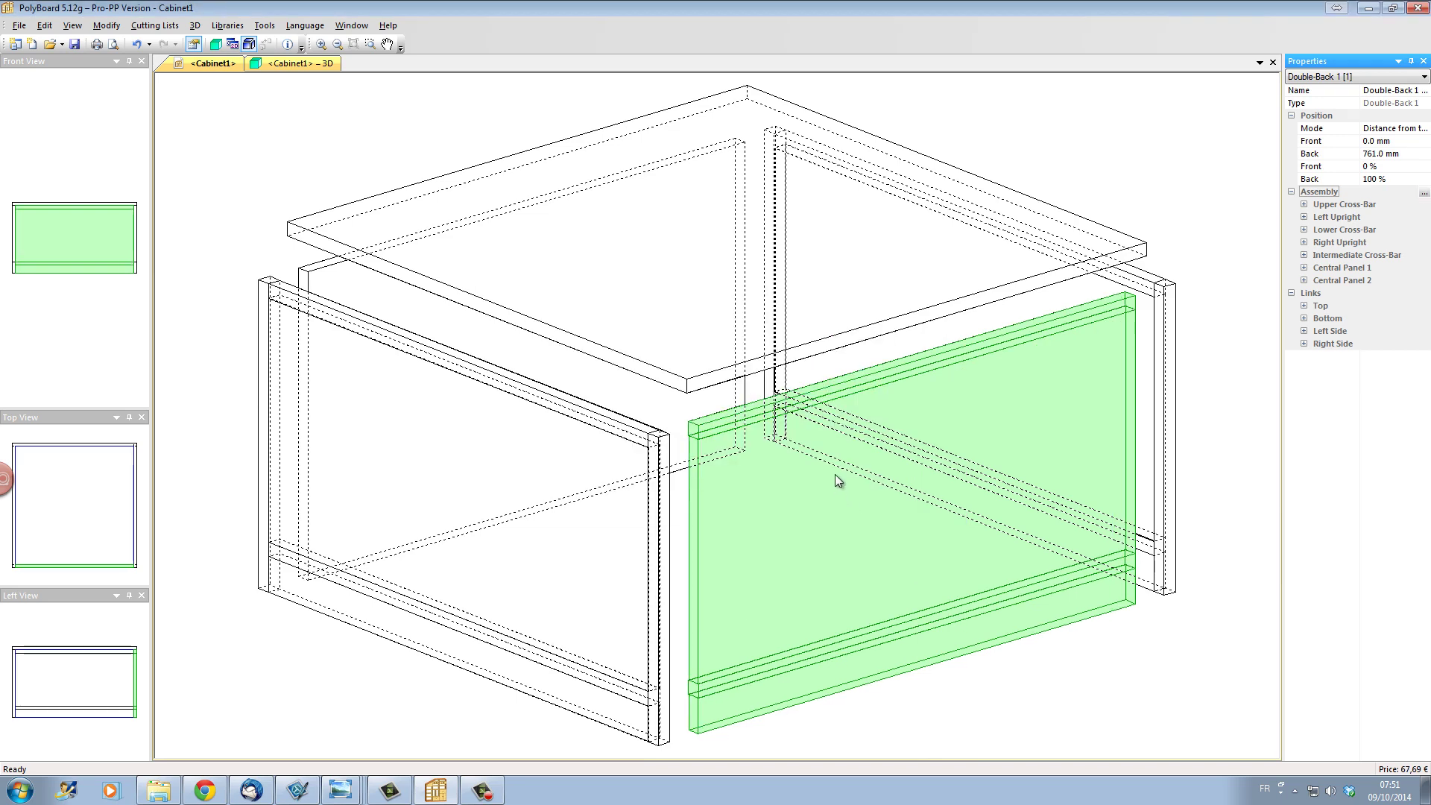
- Copy the front Double-Back 1 panel's structure onto the Back panel and check the table in 3D
{"action": "right_click", "coordinate": [834, 474]}
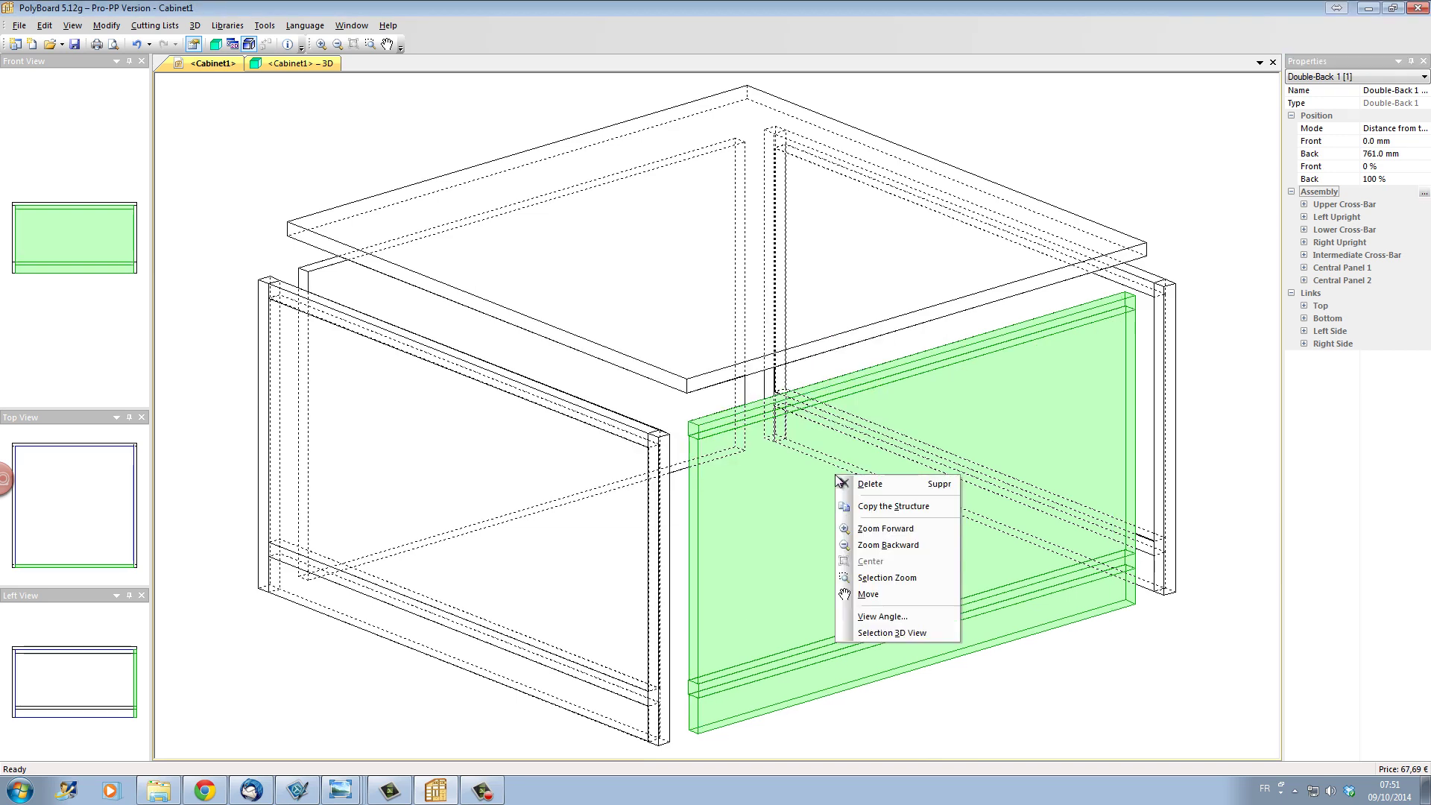
{"action": "left_click", "coordinate": [863, 501]}
{"action": "left_click", "coordinate": [309, 275]}
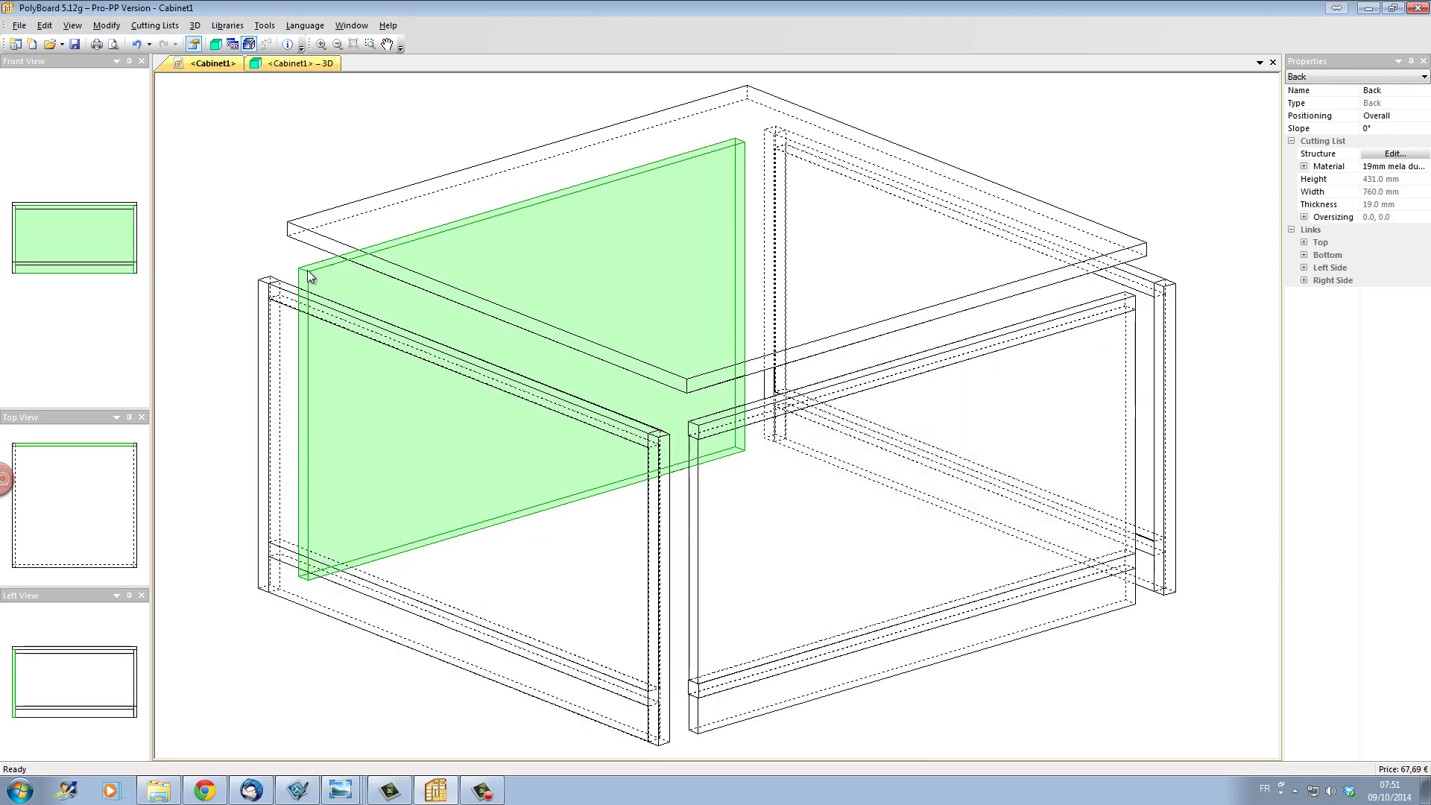
{"action": "right_click", "coordinate": [310, 275]}
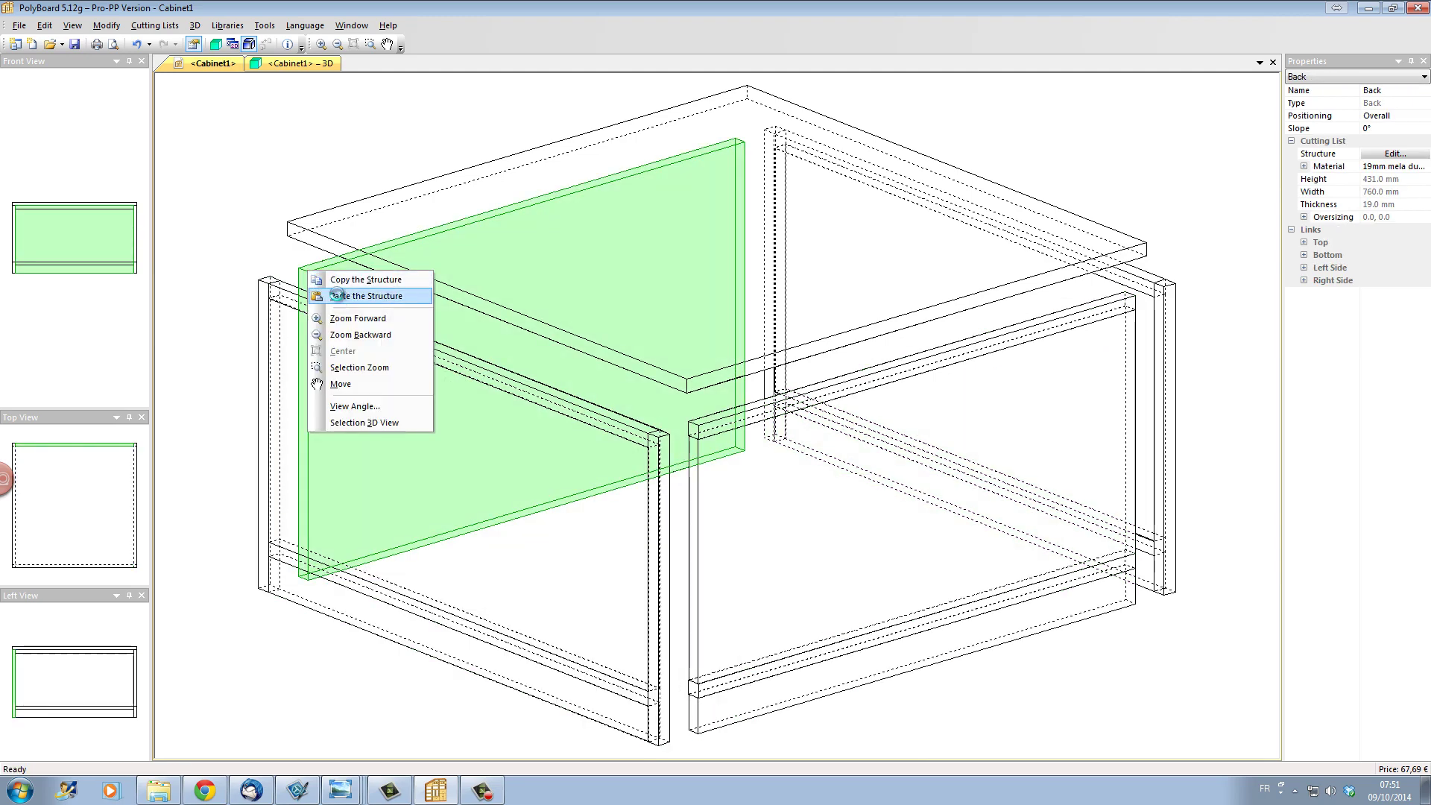
{"action": "left_click", "coordinate": [340, 299]}
{"action": "left_click", "coordinate": [313, 65]}
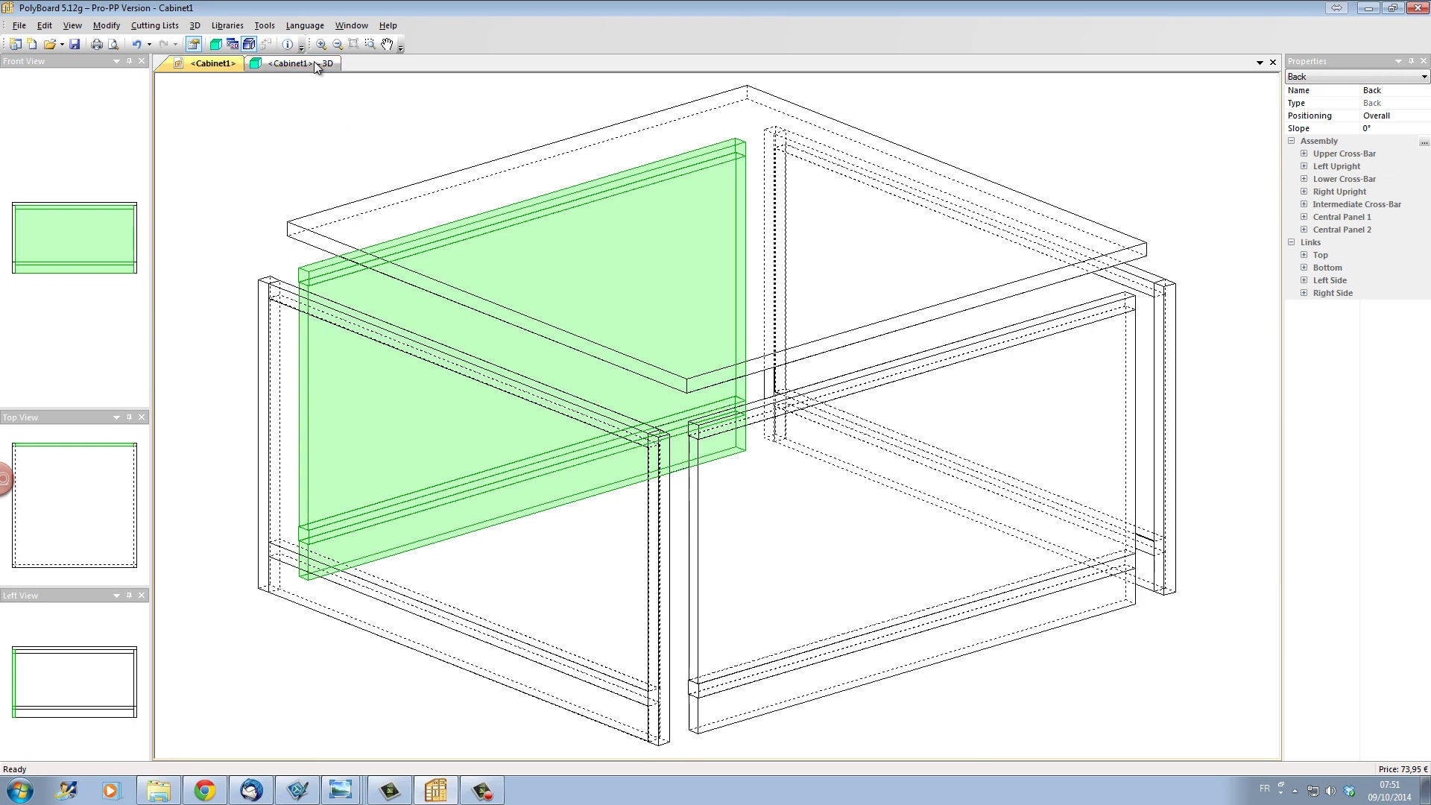
{"action": "left_click_drag", "start_coordinate": [594, 489], "coordinate": [504, 481]}
- Set the Top panel's material to 26 Veneered MDF steamed Beech and inspect the table in 3D
{"action": "left_click", "coordinate": [73, 62]}
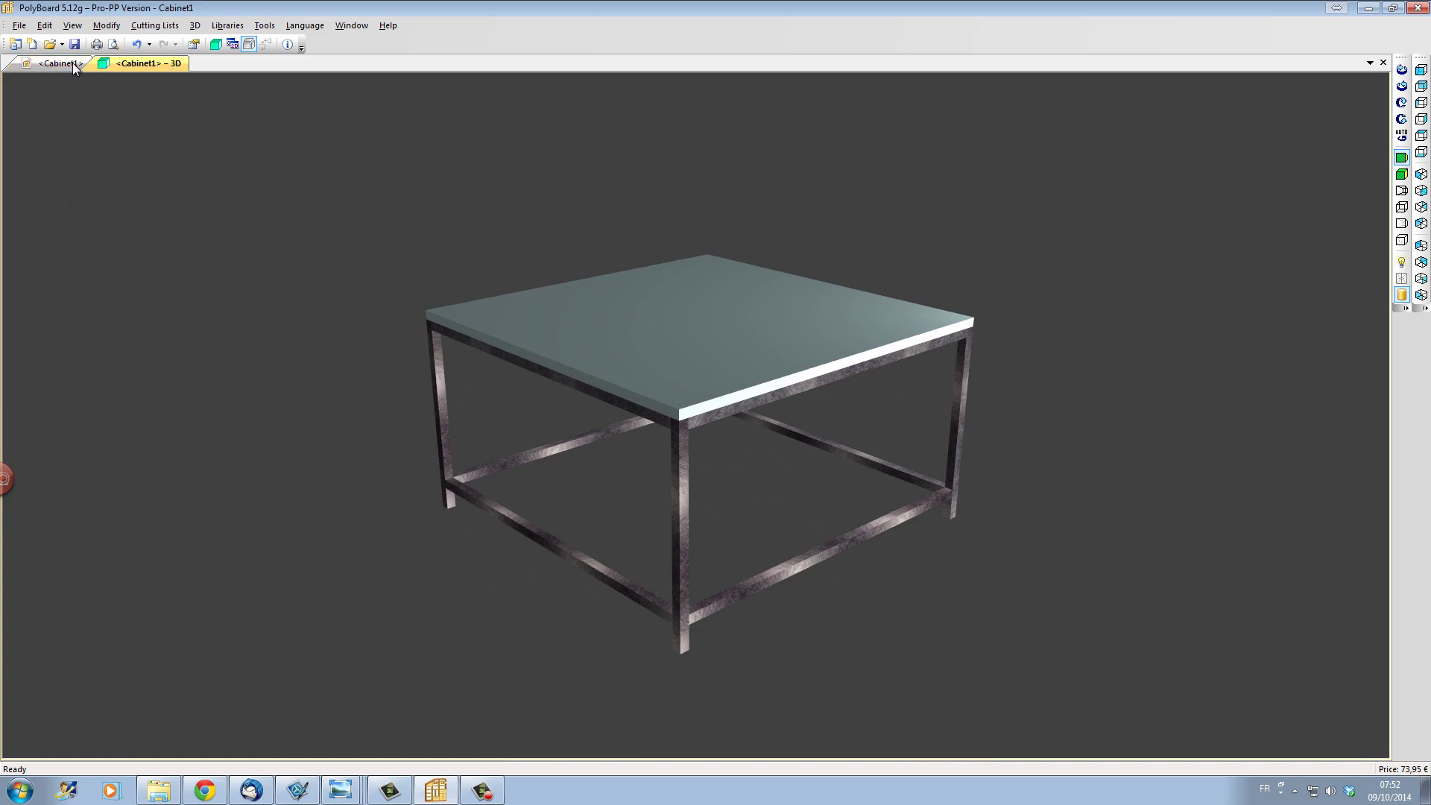
{"action": "left_click", "coordinate": [298, 233]}
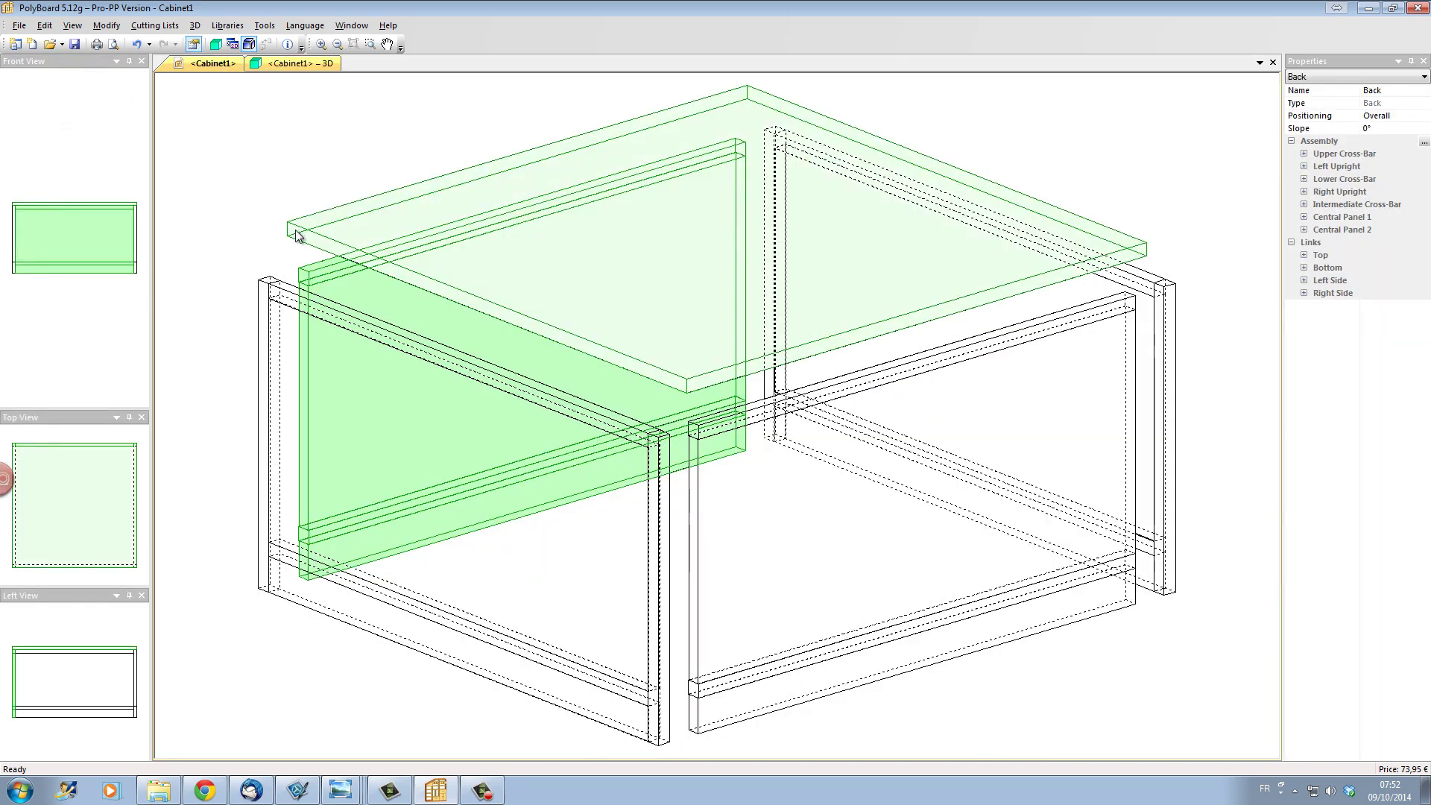
{"action": "left_click", "coordinate": [1402, 205]}
{"action": "left_click", "coordinate": [1413, 206]}
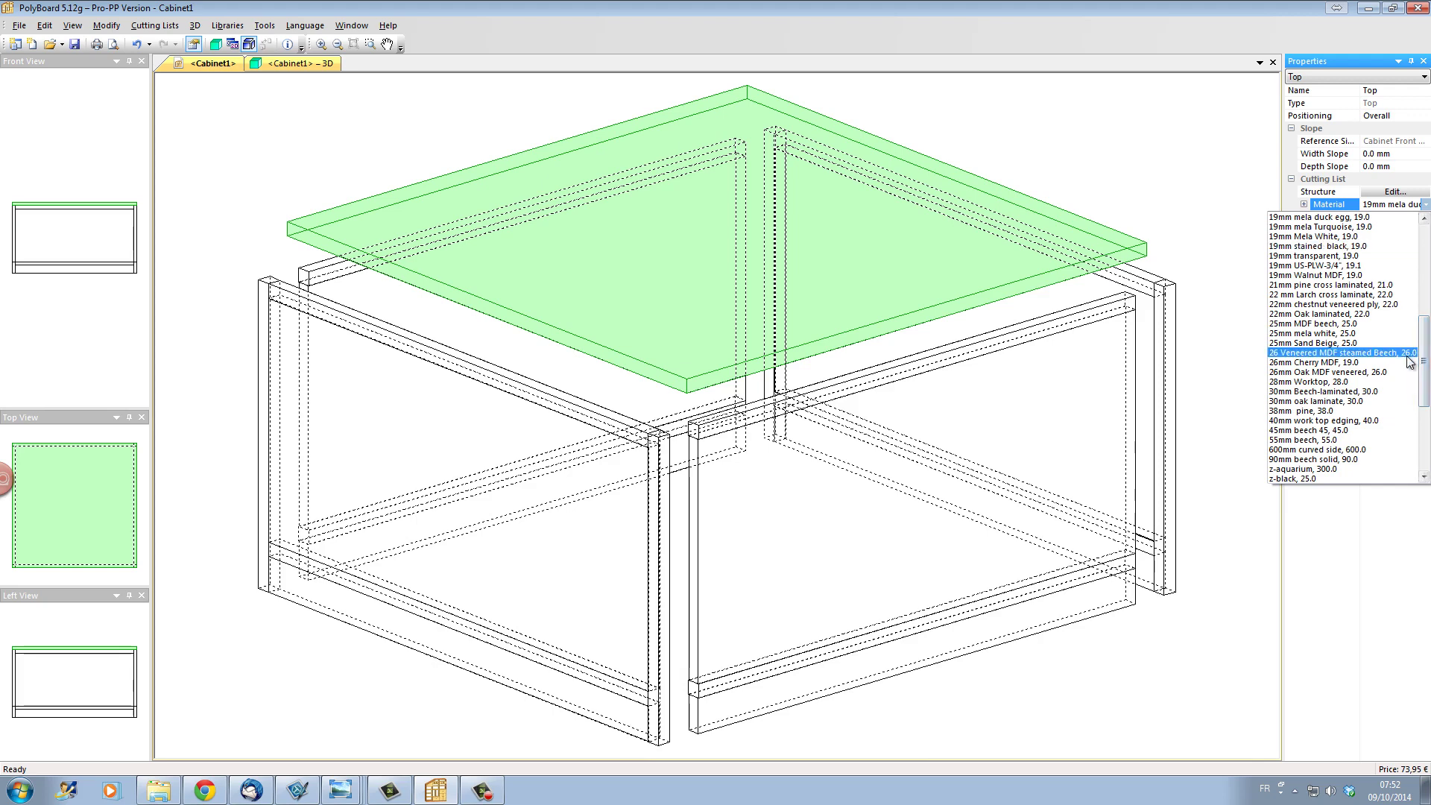
{"action": "left_click", "coordinate": [1407, 354]}
{"action": "left_click", "coordinate": [313, 66]}
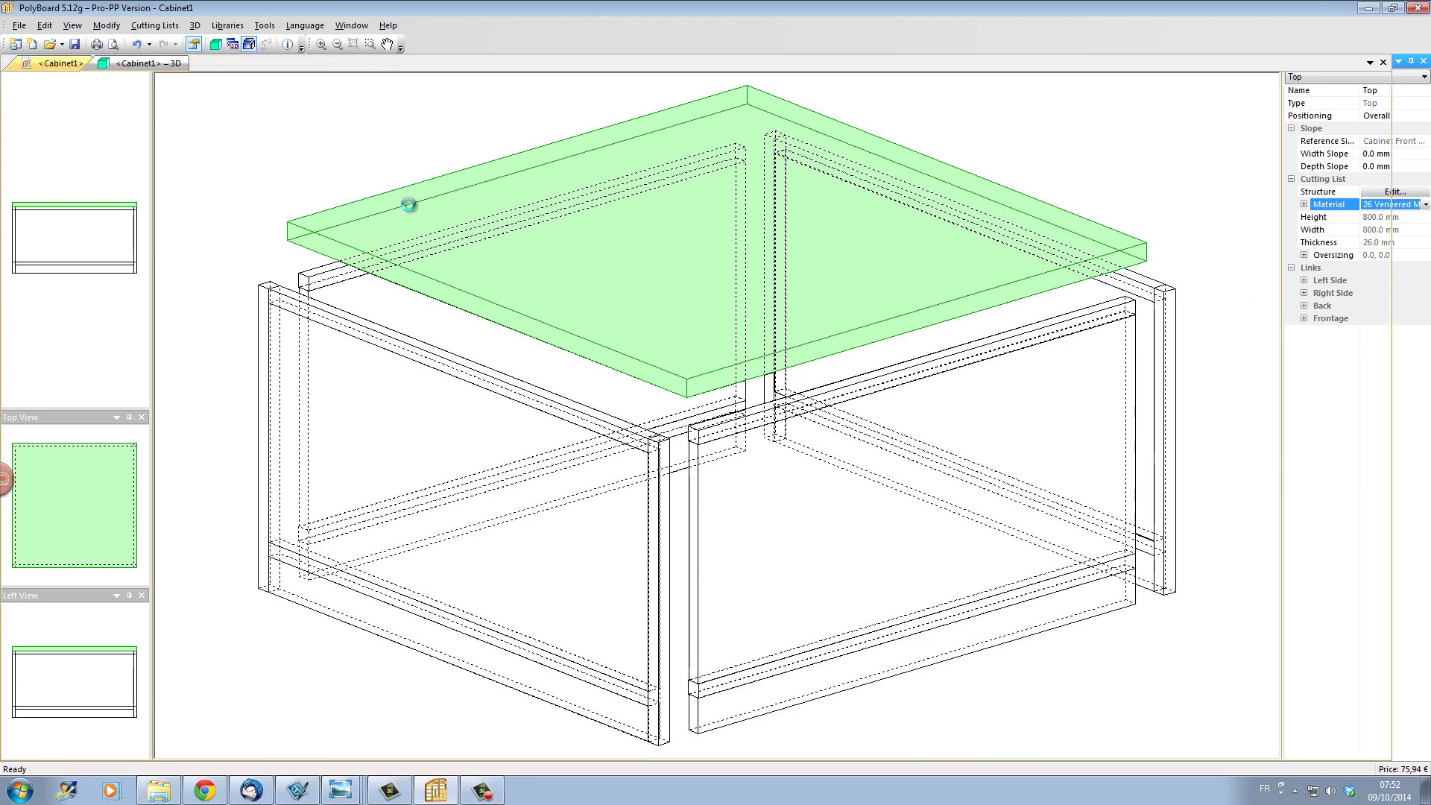
{"action": "left_click_drag", "start_coordinate": [626, 454], "coordinate": [780, 467]}
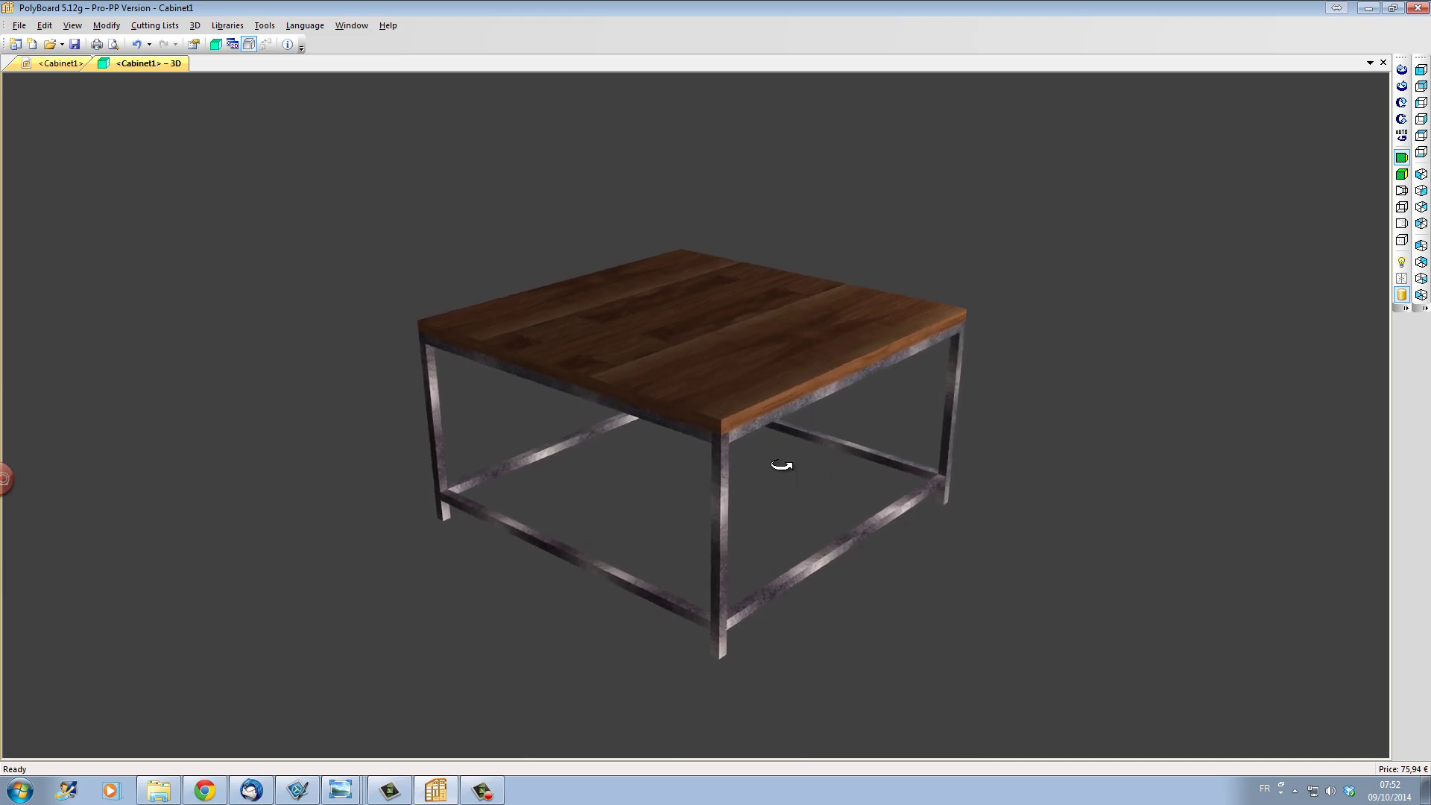
{"action": "left_click_drag", "start_coordinate": [724, 354], "coordinate": [658, 322]}
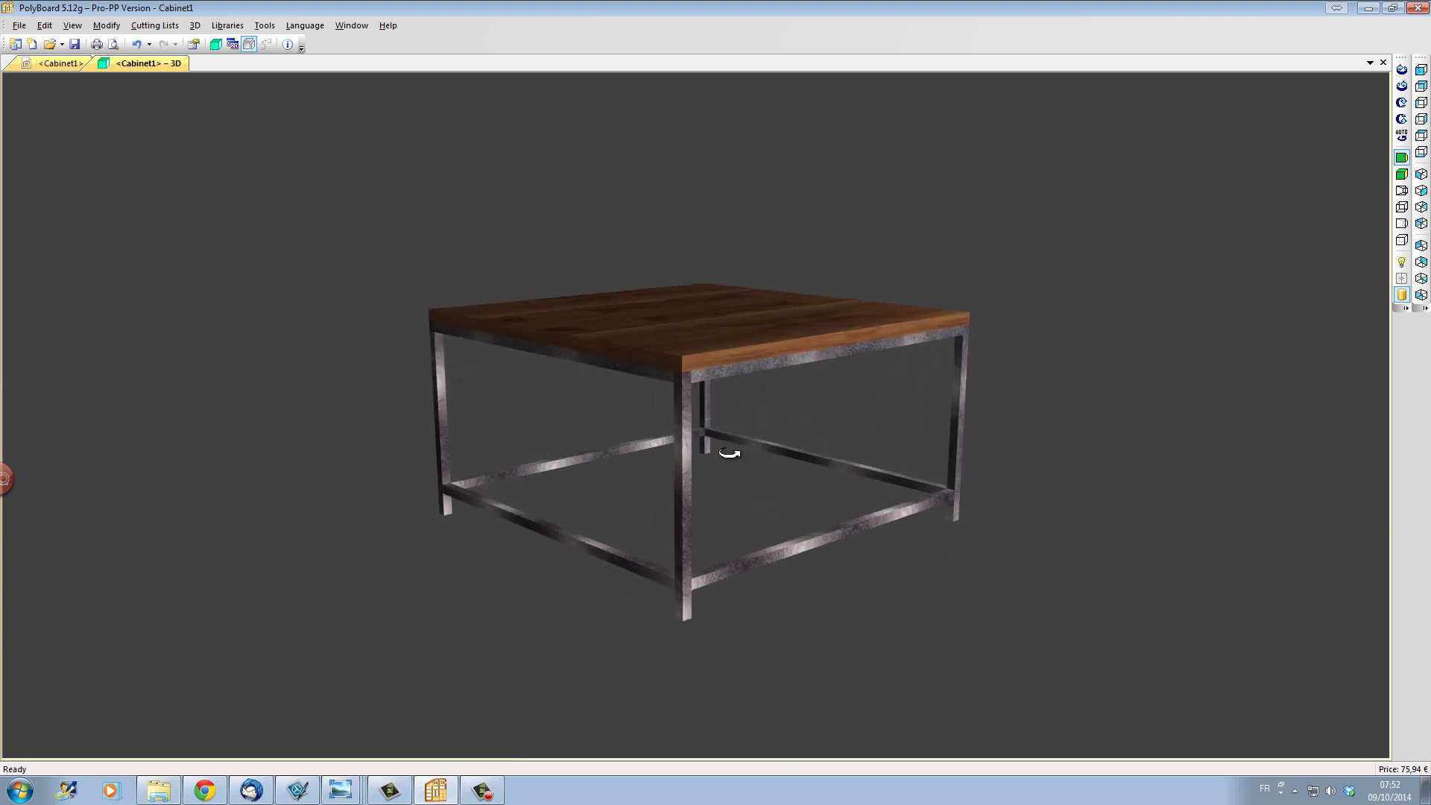
- Turn off the exploded view and add one Vertical Division to the cabinet's inner zone, positioned proportionally at 50%
{"action": "left_click", "coordinate": [54, 65]}
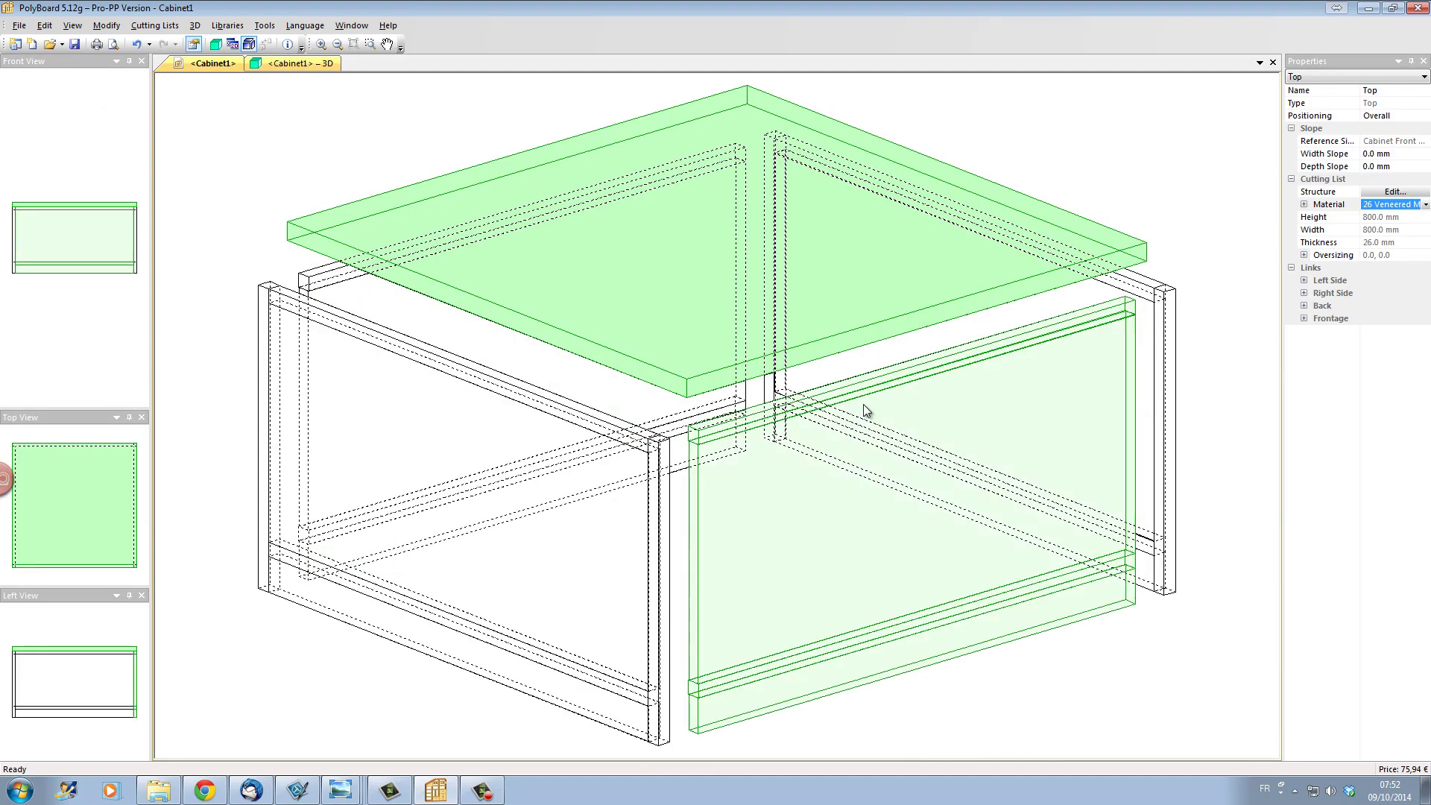
{"action": "left_click", "coordinate": [249, 45]}
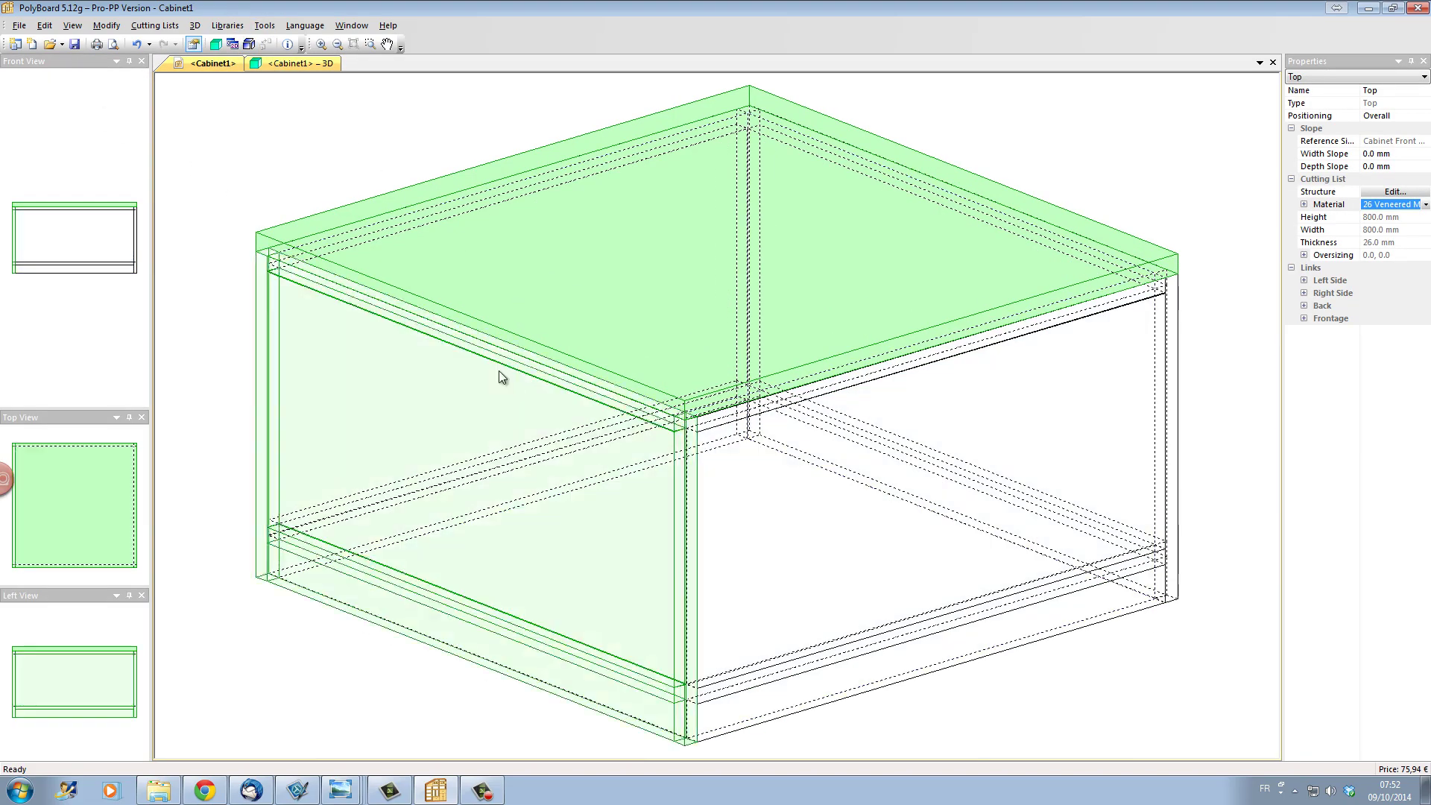
{"action": "left_click", "coordinate": [454, 384]}
{"action": "right_click", "coordinate": [455, 384]}
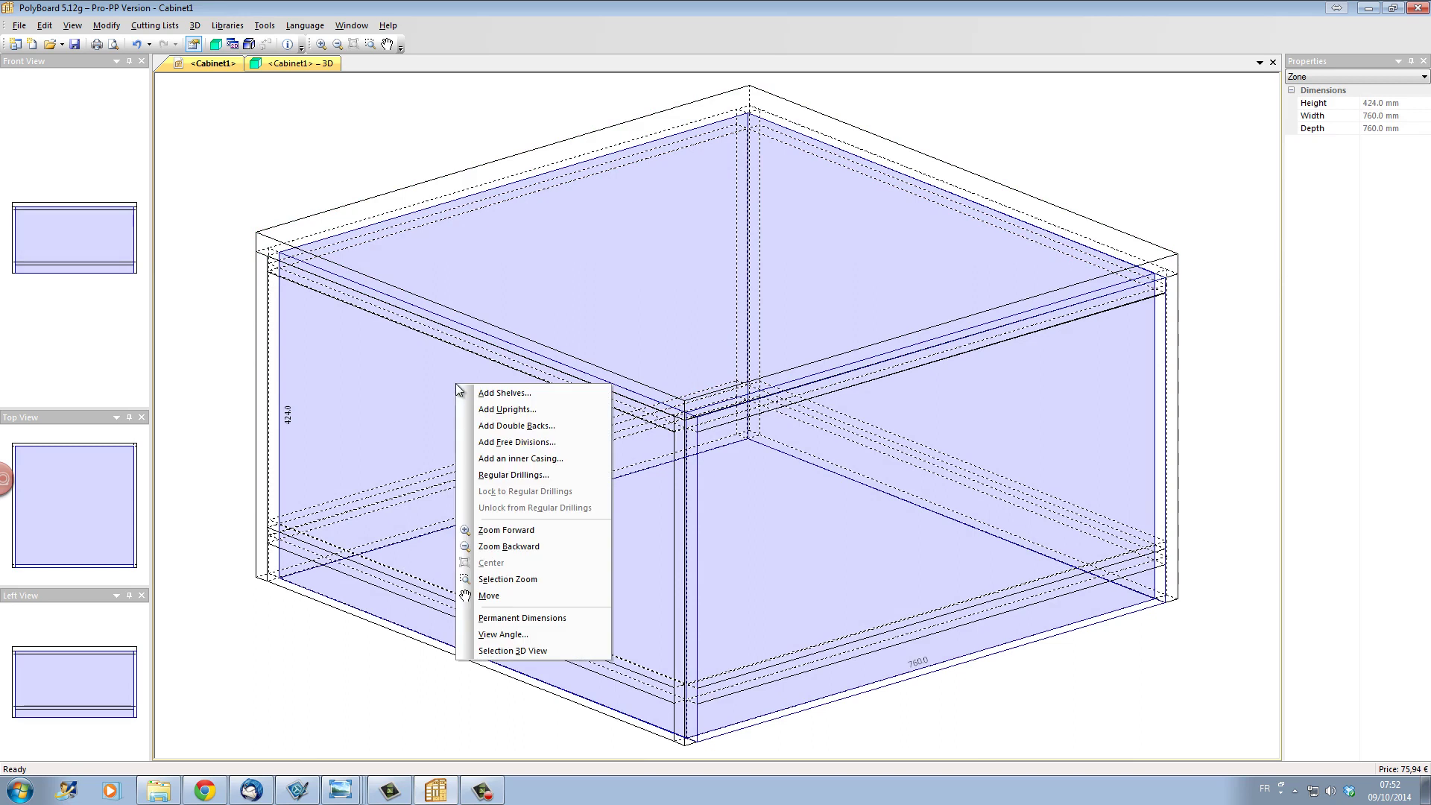
{"action": "left_click", "coordinate": [504, 409]}
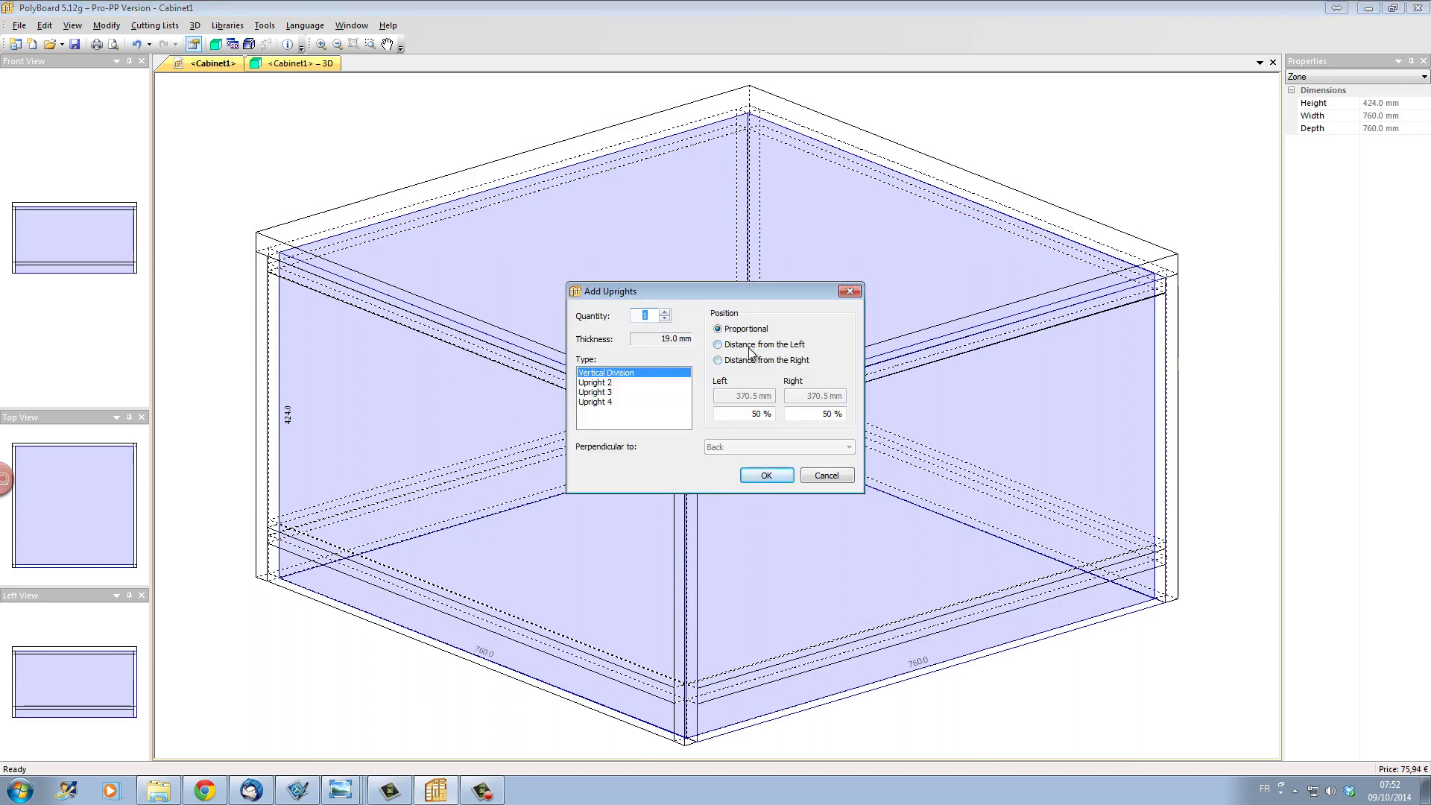
{"action": "left_click", "coordinate": [772, 475]}
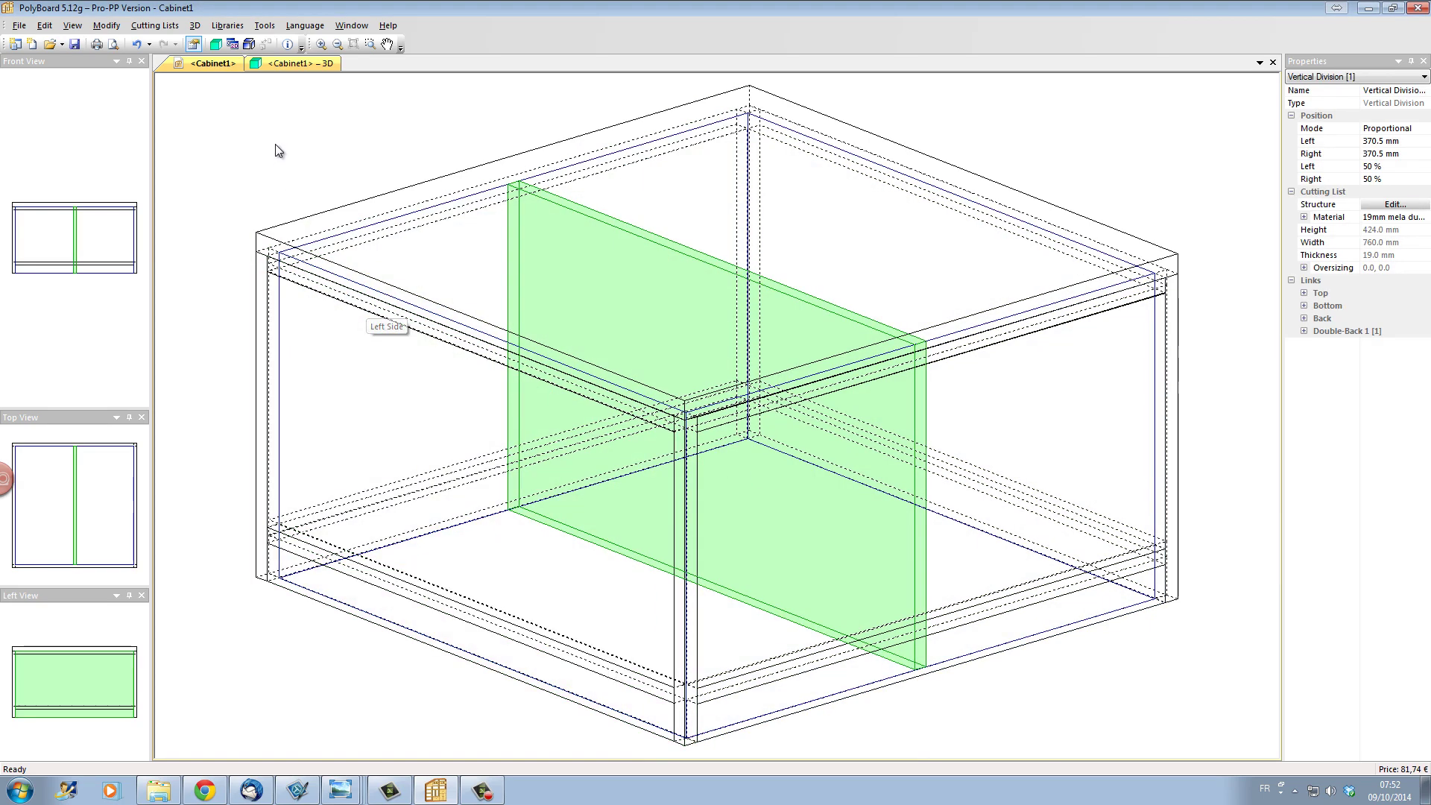
- Show the cabinet exploded, copy the Back panel's structure onto the vertical division and check the table in 3D
{"action": "left_click", "coordinate": [249, 44]}
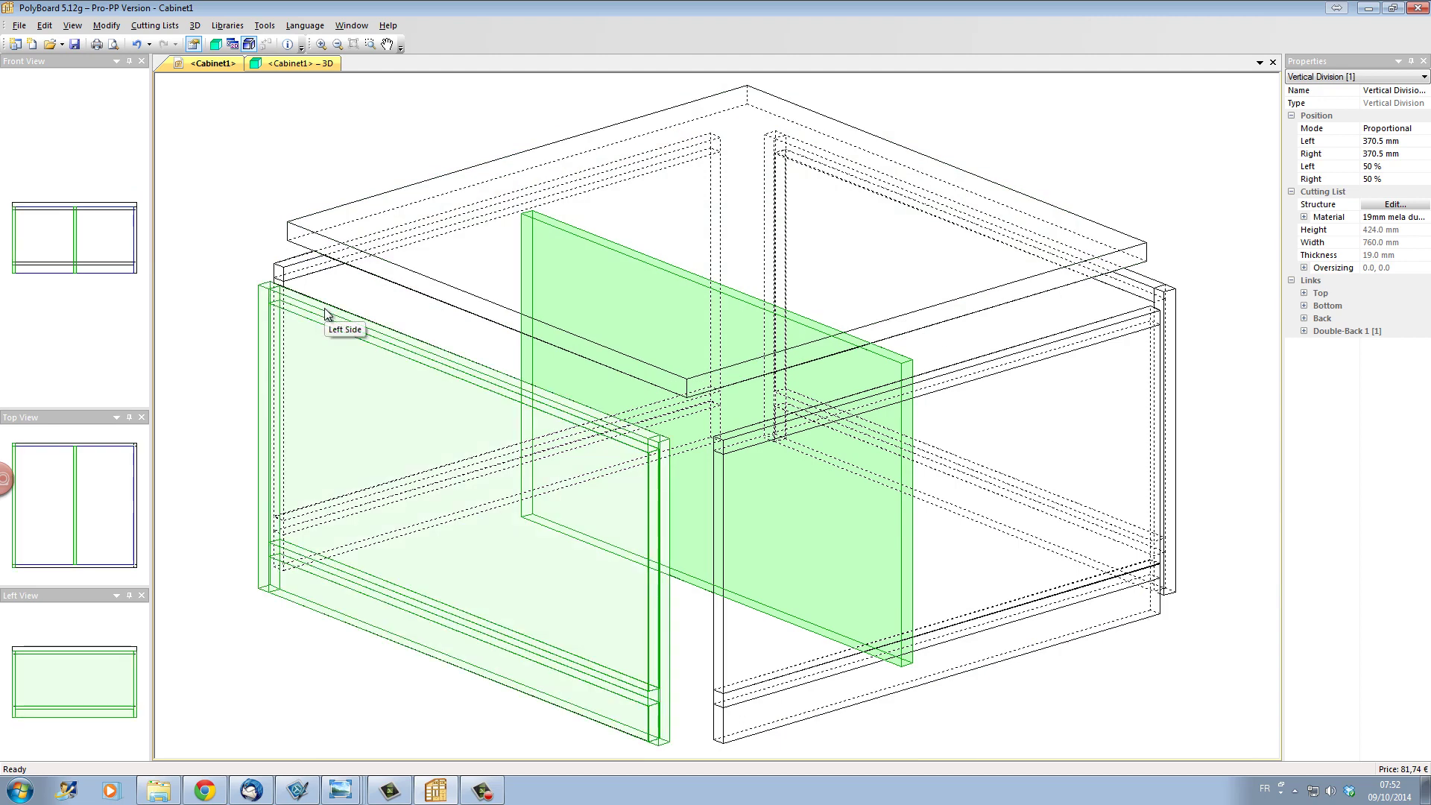
{"action": "left_click", "coordinate": [301, 267]}
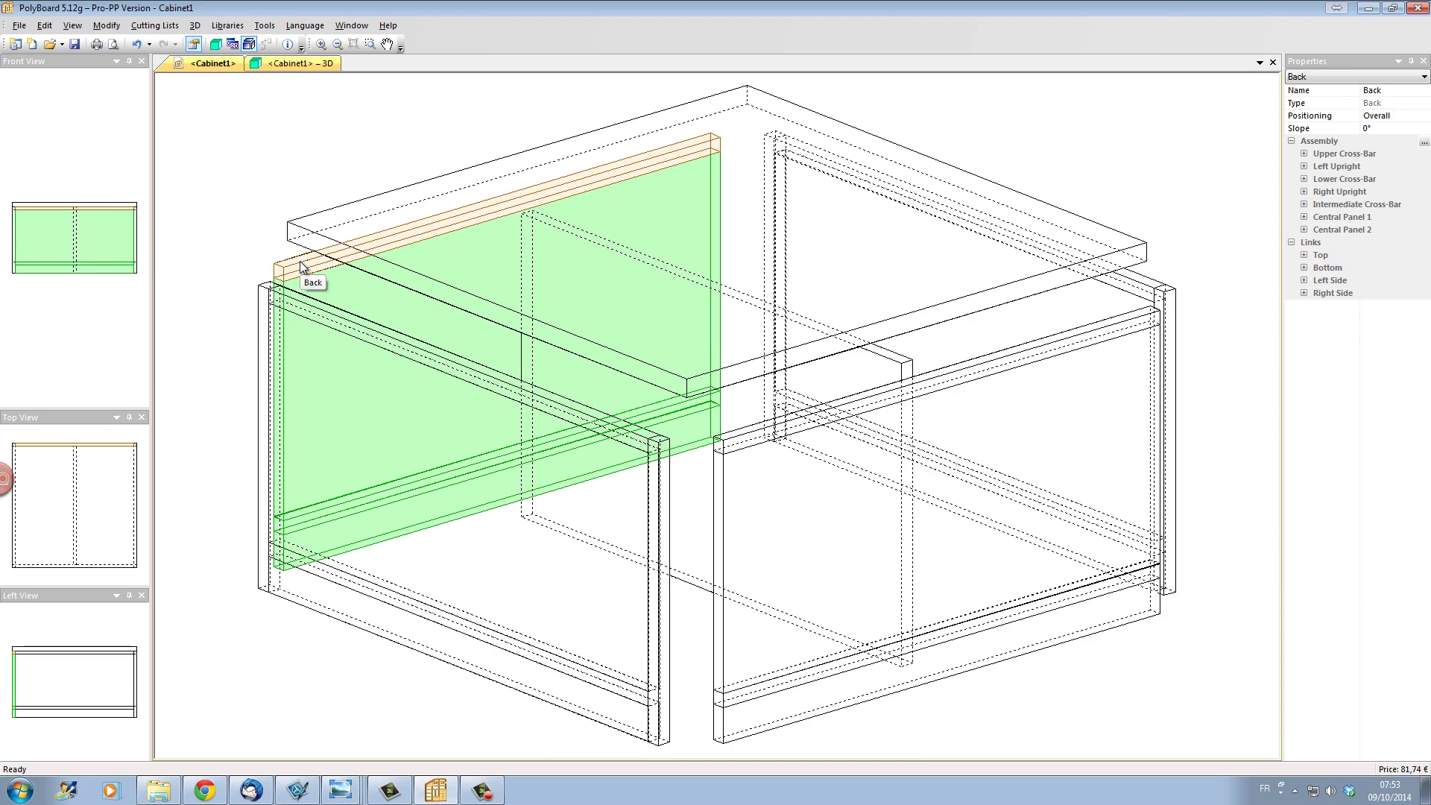
{"action": "right_click", "coordinate": [301, 267]}
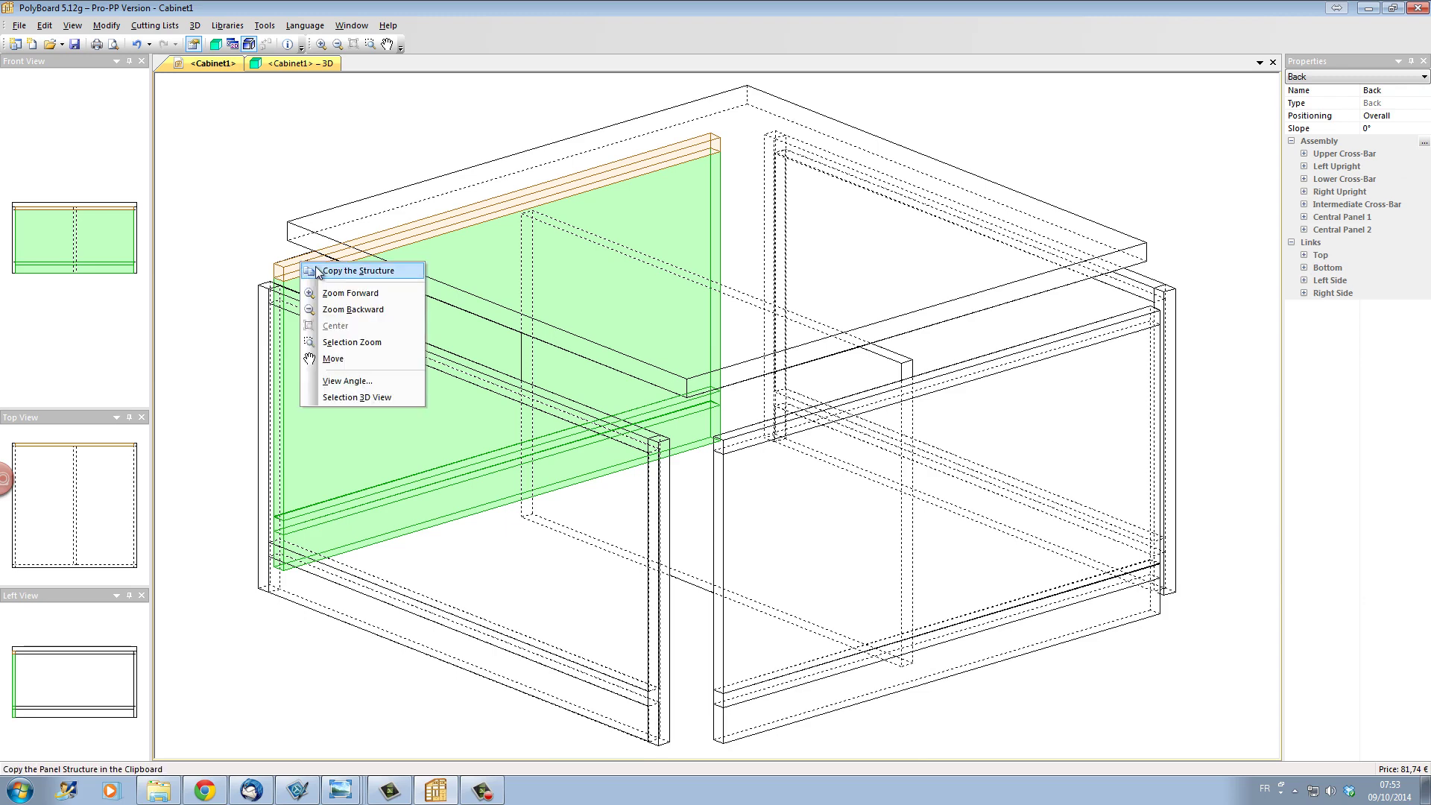
{"action": "left_click", "coordinate": [320, 275]}
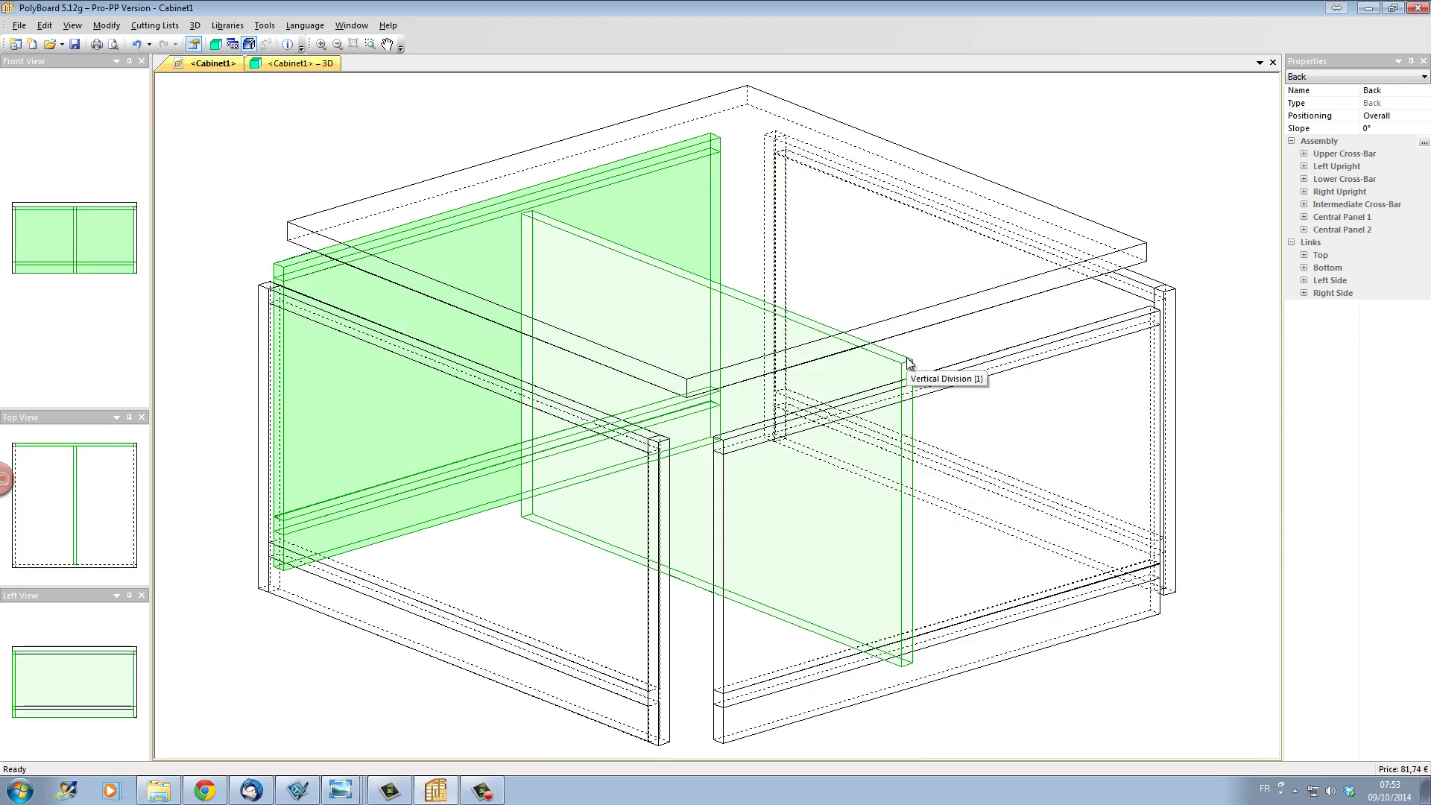
{"action": "left_click", "coordinate": [906, 366]}
{"action": "right_click", "coordinate": [908, 367]}
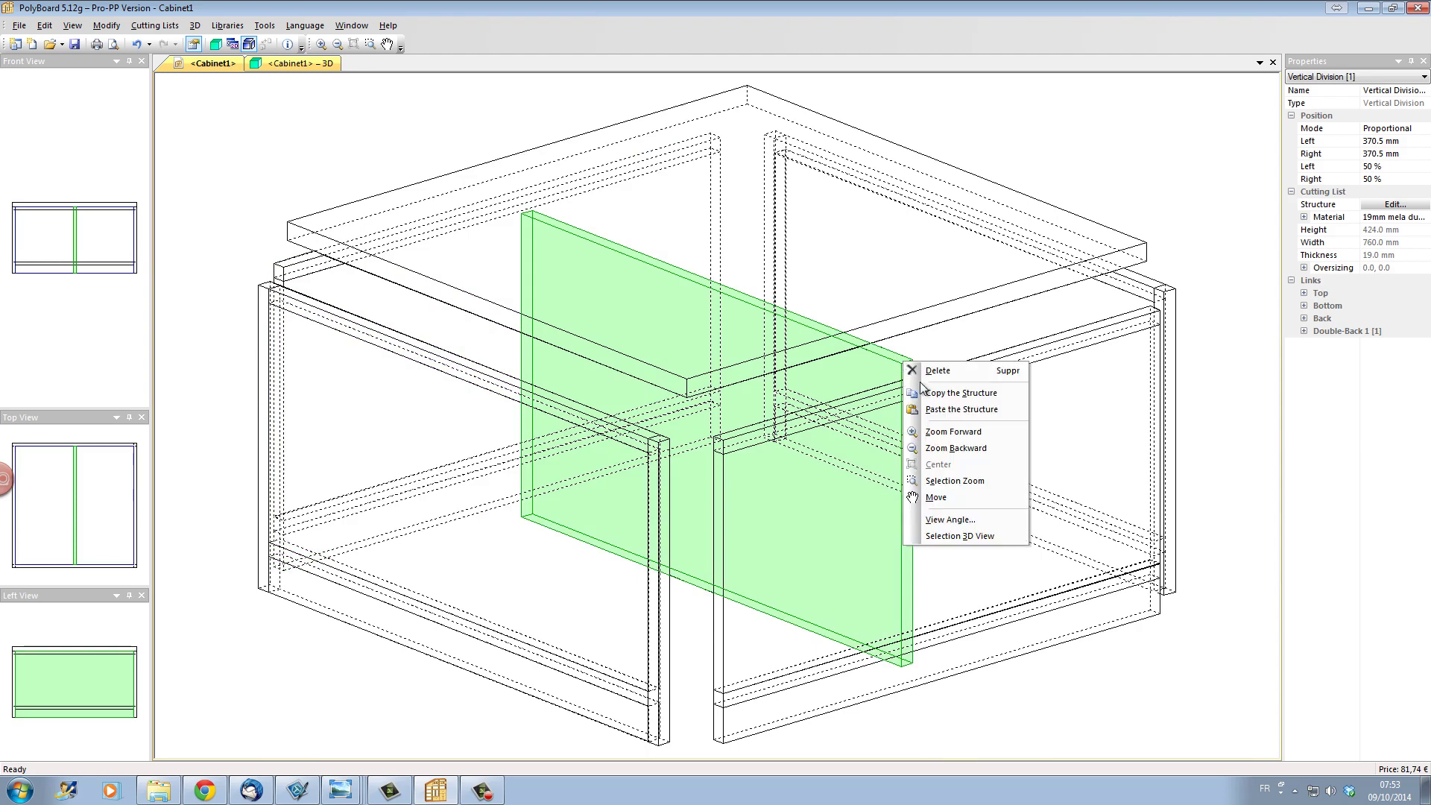
{"action": "left_click", "coordinate": [956, 412]}
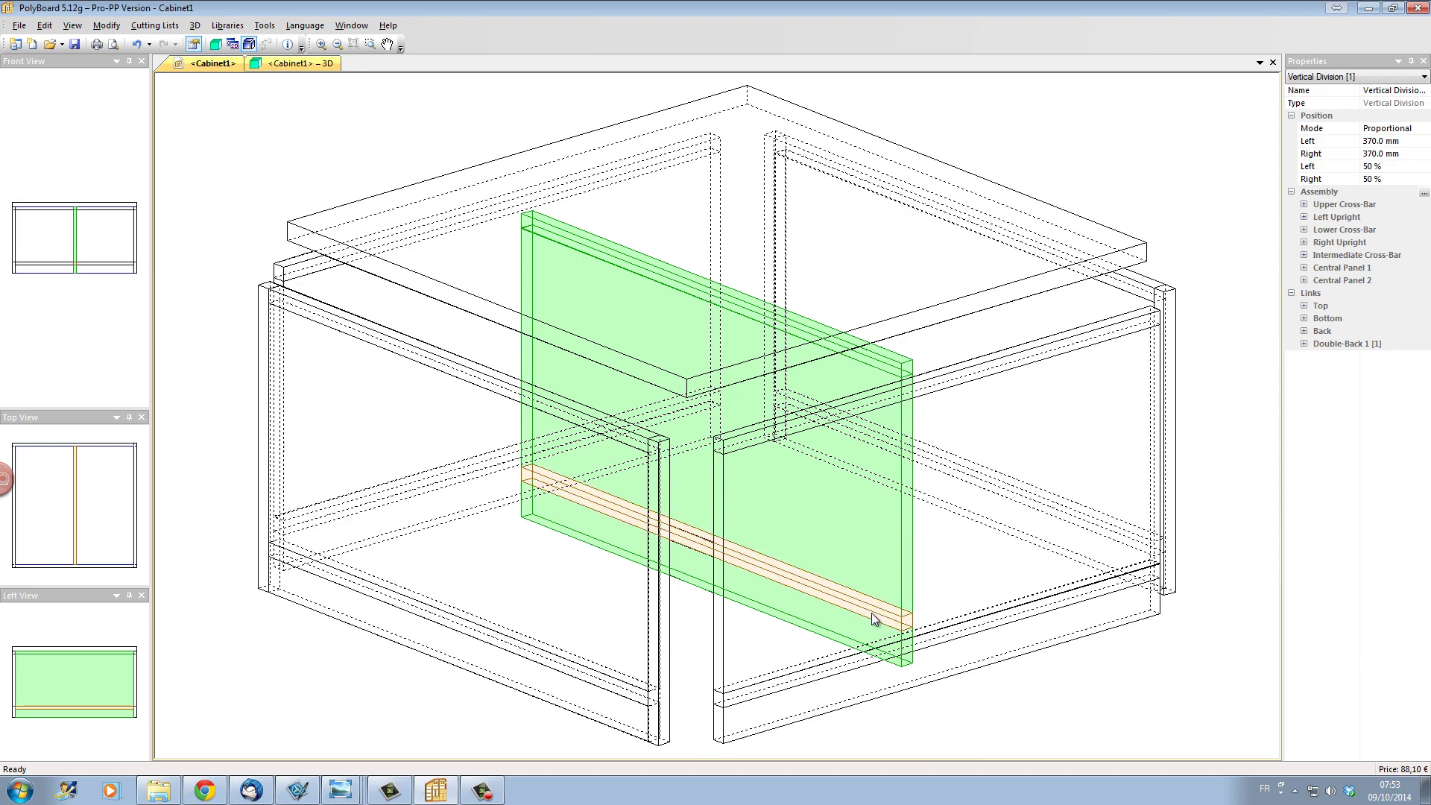
{"action": "left_click", "coordinate": [297, 64]}
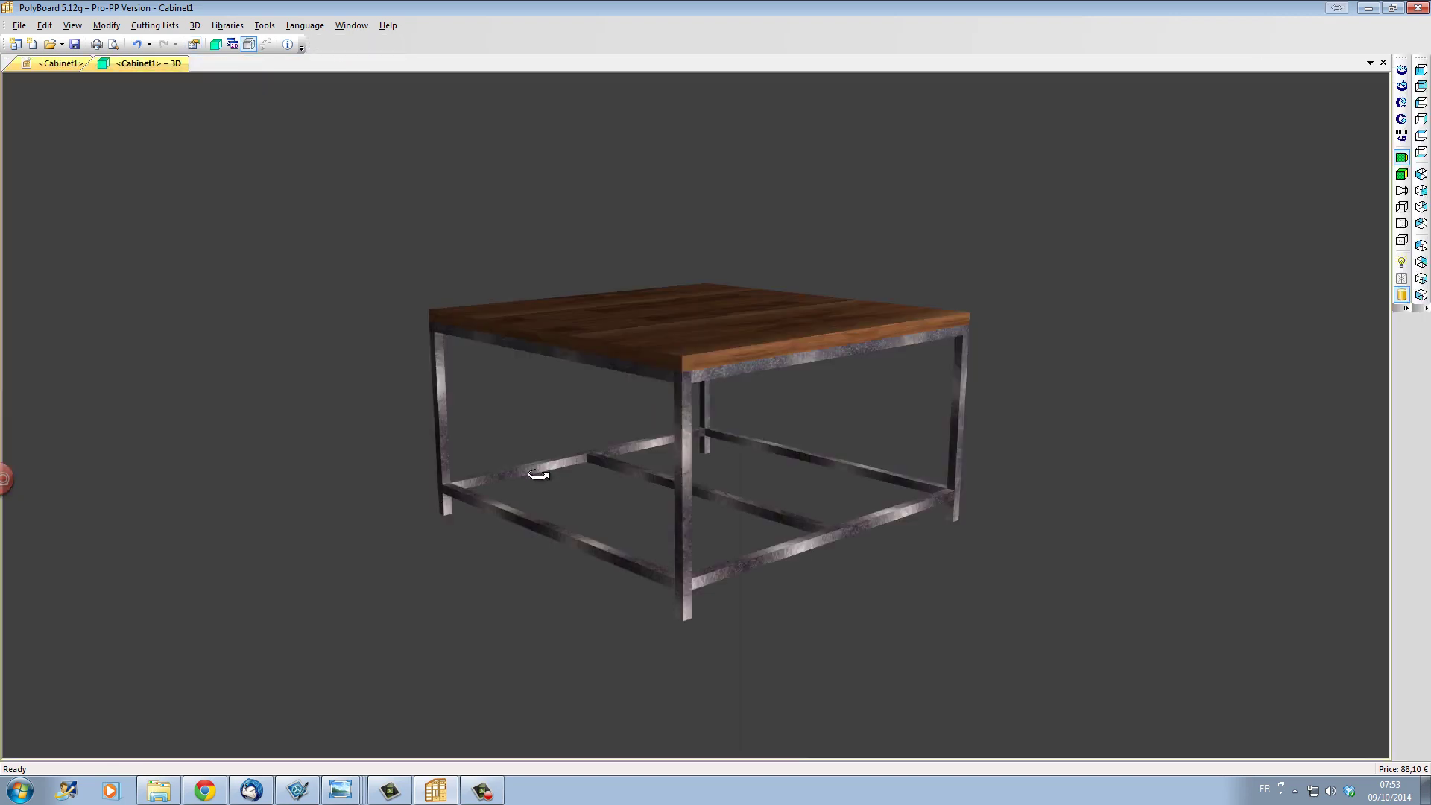
{"action": "left_click_drag", "start_coordinate": [607, 463], "coordinate": [538, 331]}
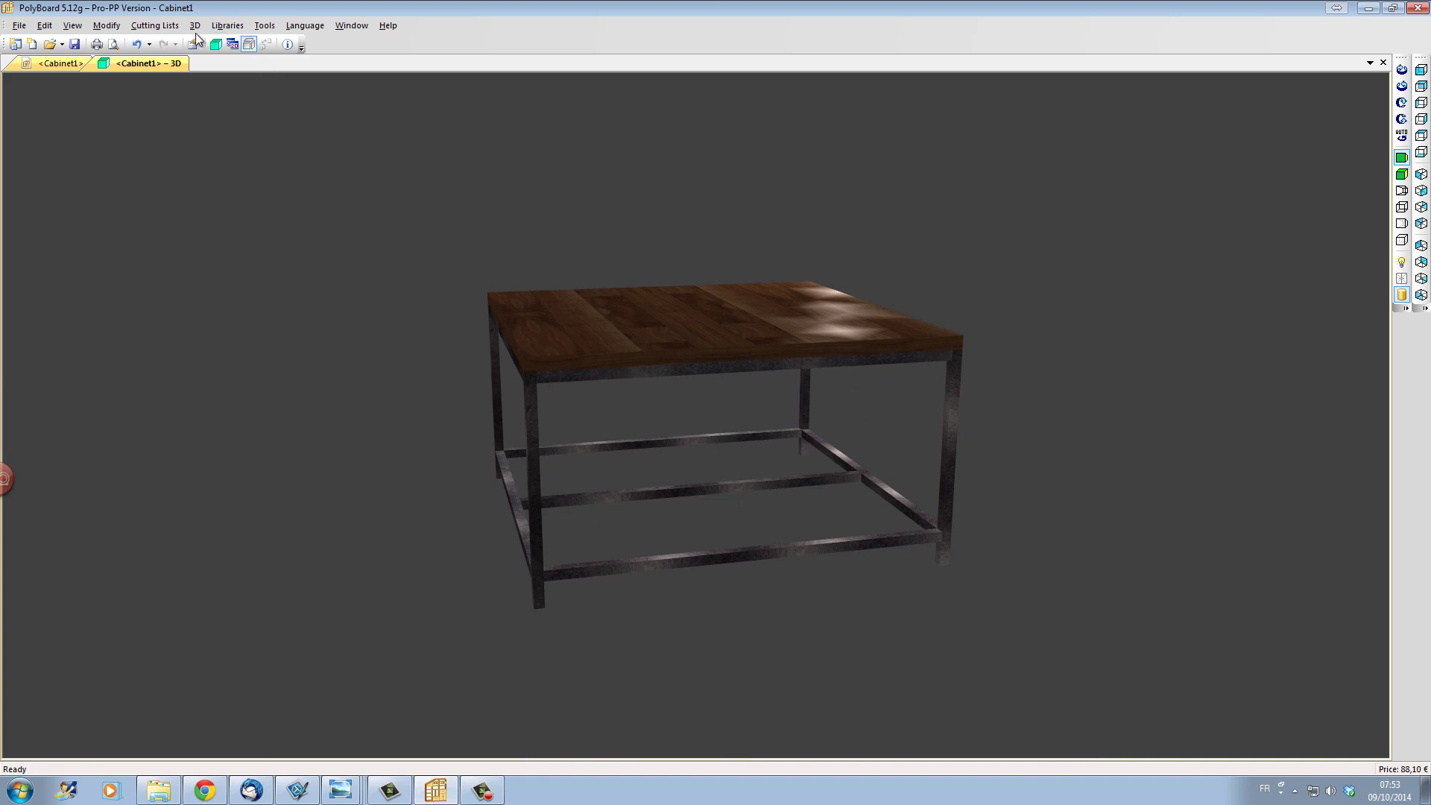
- Open the cutting list and review the panel entries, including the Top, and the metal bar entries
{"action": "left_click", "coordinate": [171, 27]}
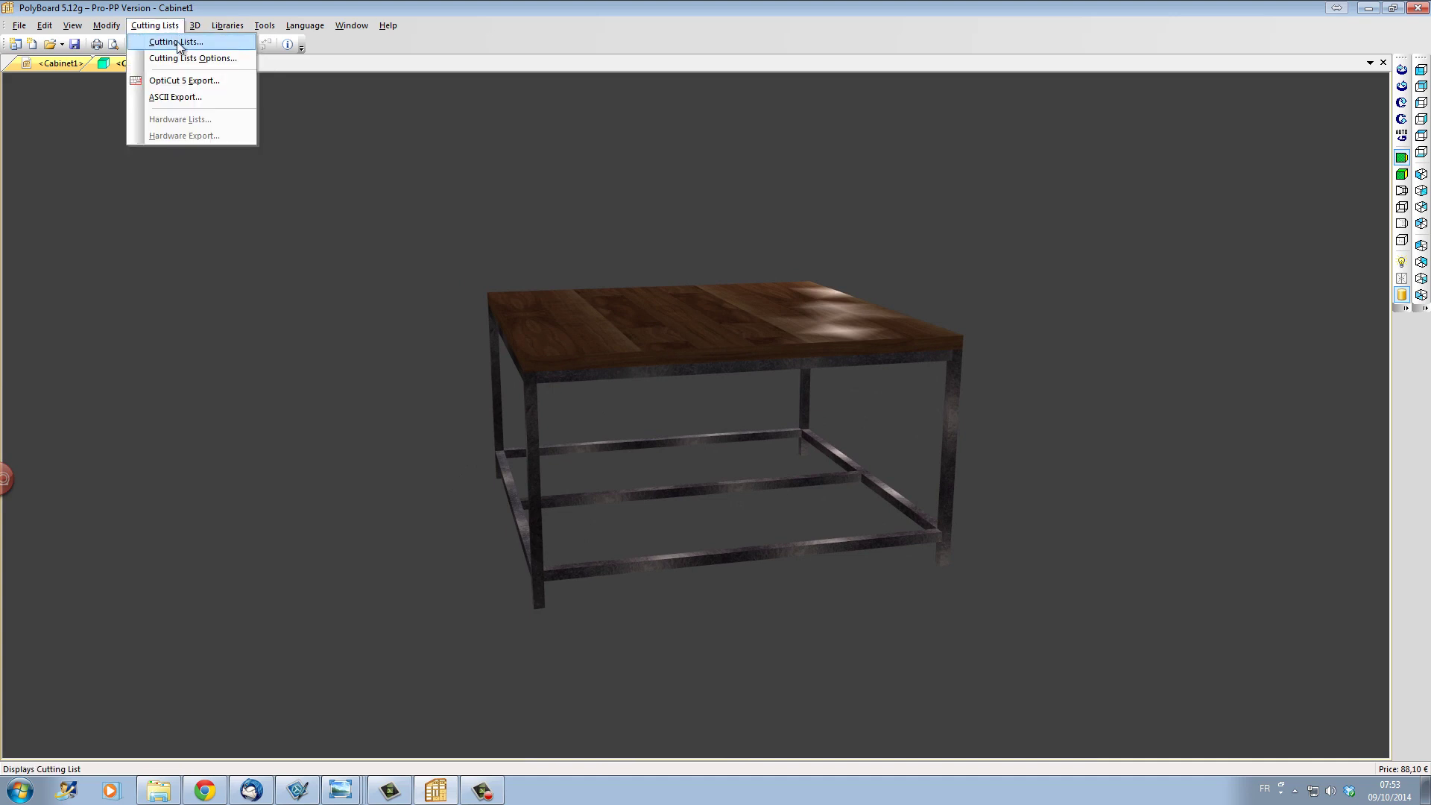
{"action": "left_click", "coordinate": [176, 42]}
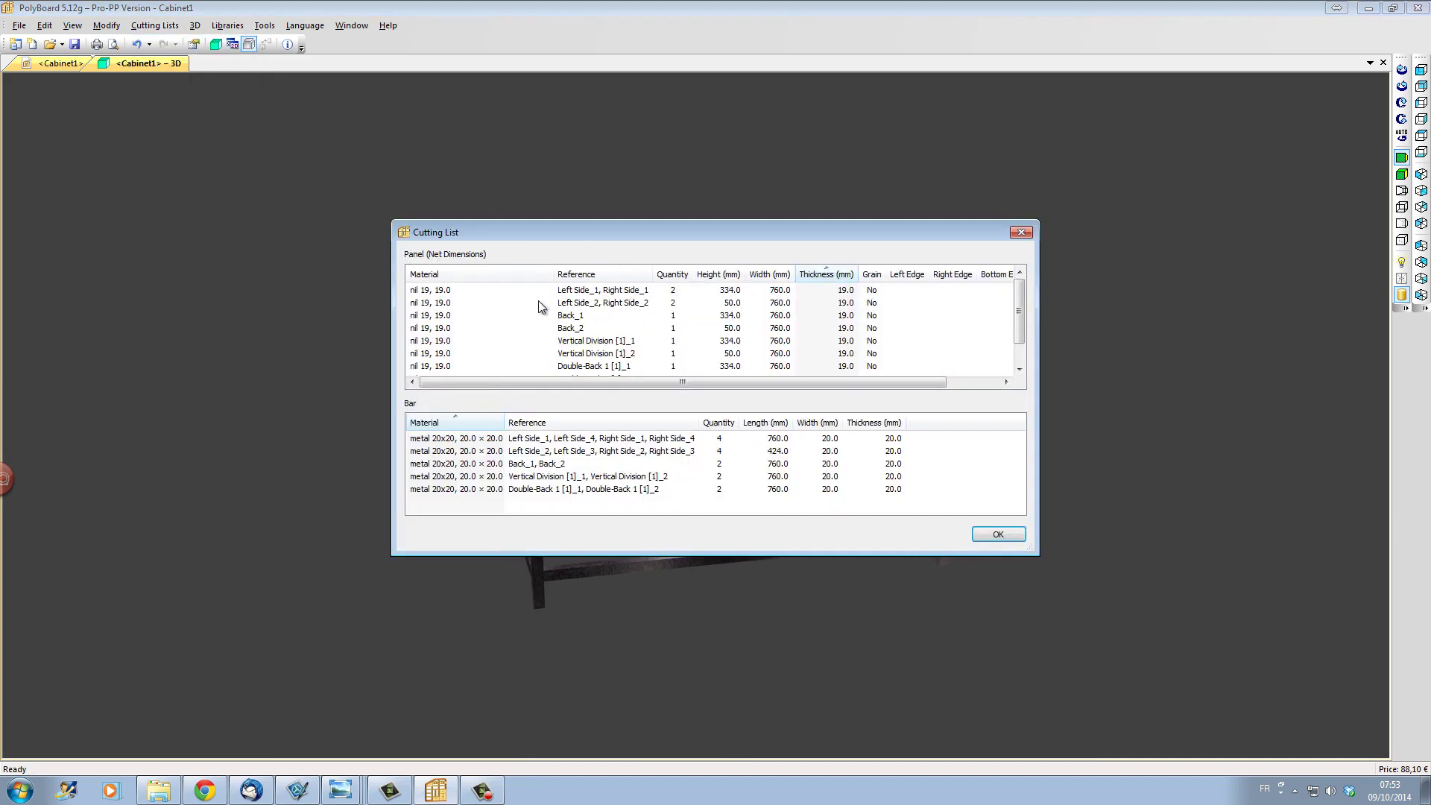
{"action": "left_click_drag", "start_coordinate": [1020, 321], "coordinate": [1034, 285]}
{"action": "left_click_drag", "start_coordinate": [1019, 338], "coordinate": [1023, 365]}
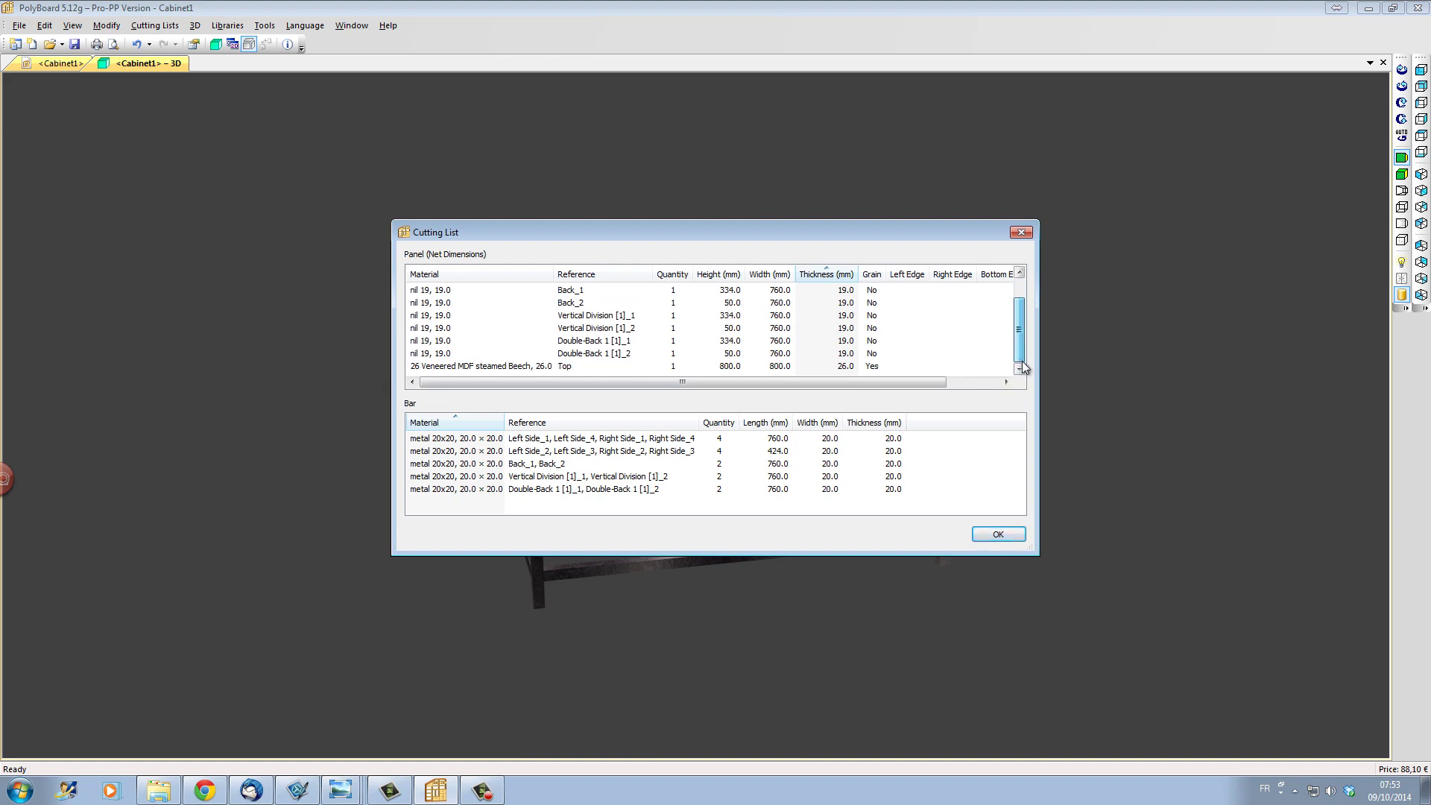
{"action": "left_click", "coordinate": [606, 366]}
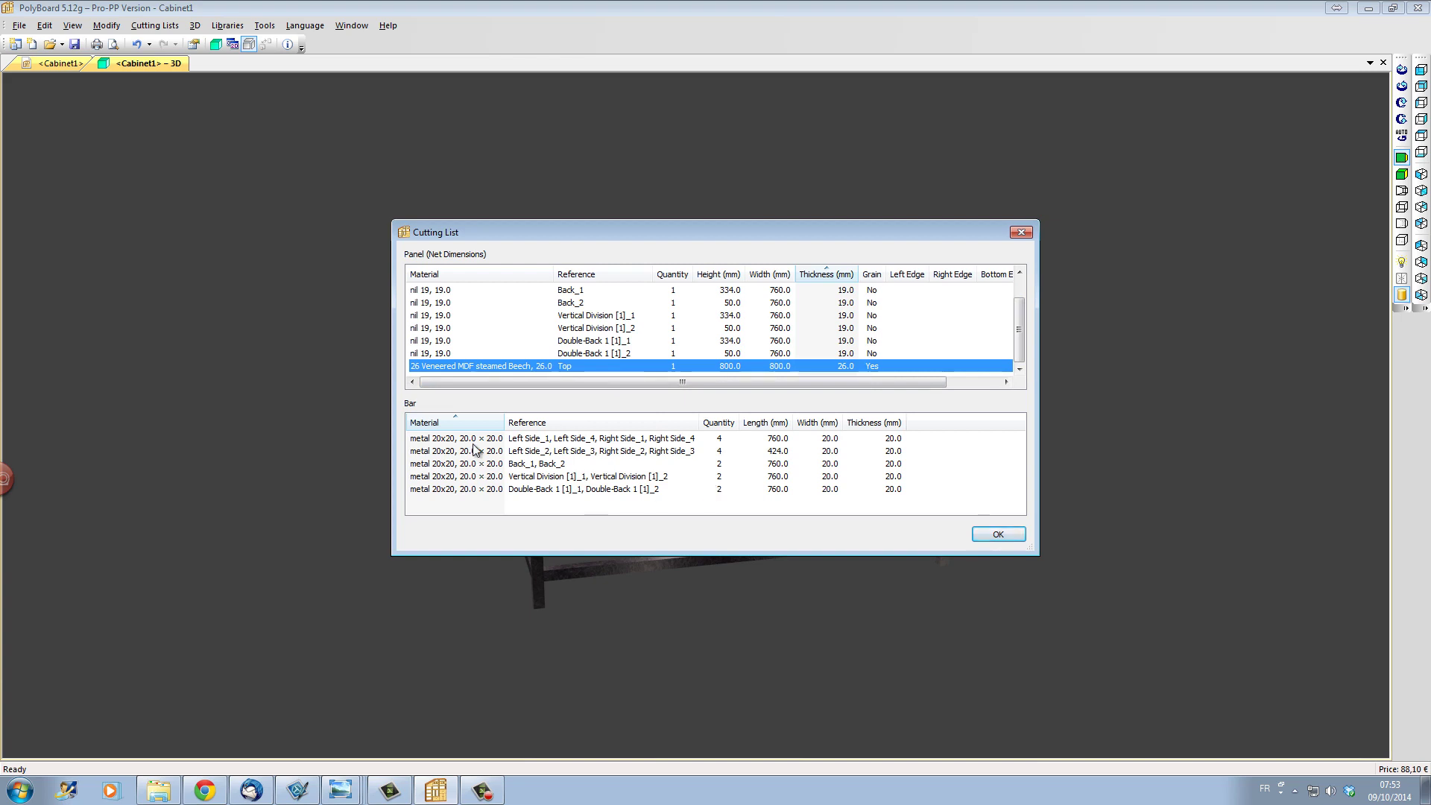
{"action": "left_click", "coordinate": [1012, 536]}
- Orbit the finished table to a higher viewpoint and start the automatic rotation of the 3D view
{"action": "left_click_drag", "start_coordinate": [866, 549], "coordinate": [990, 568]}
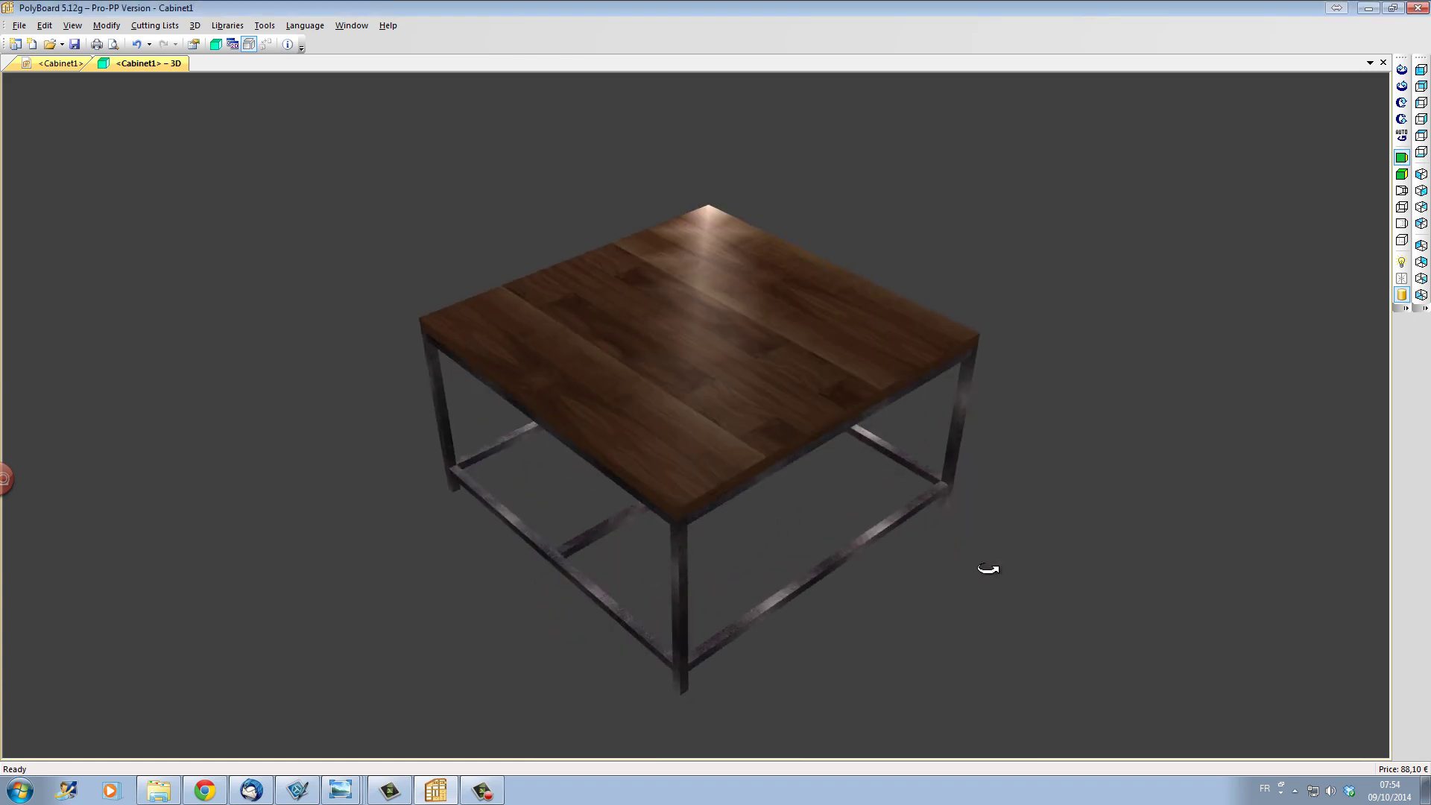
{"action": "left_click", "coordinate": [1402, 137]}
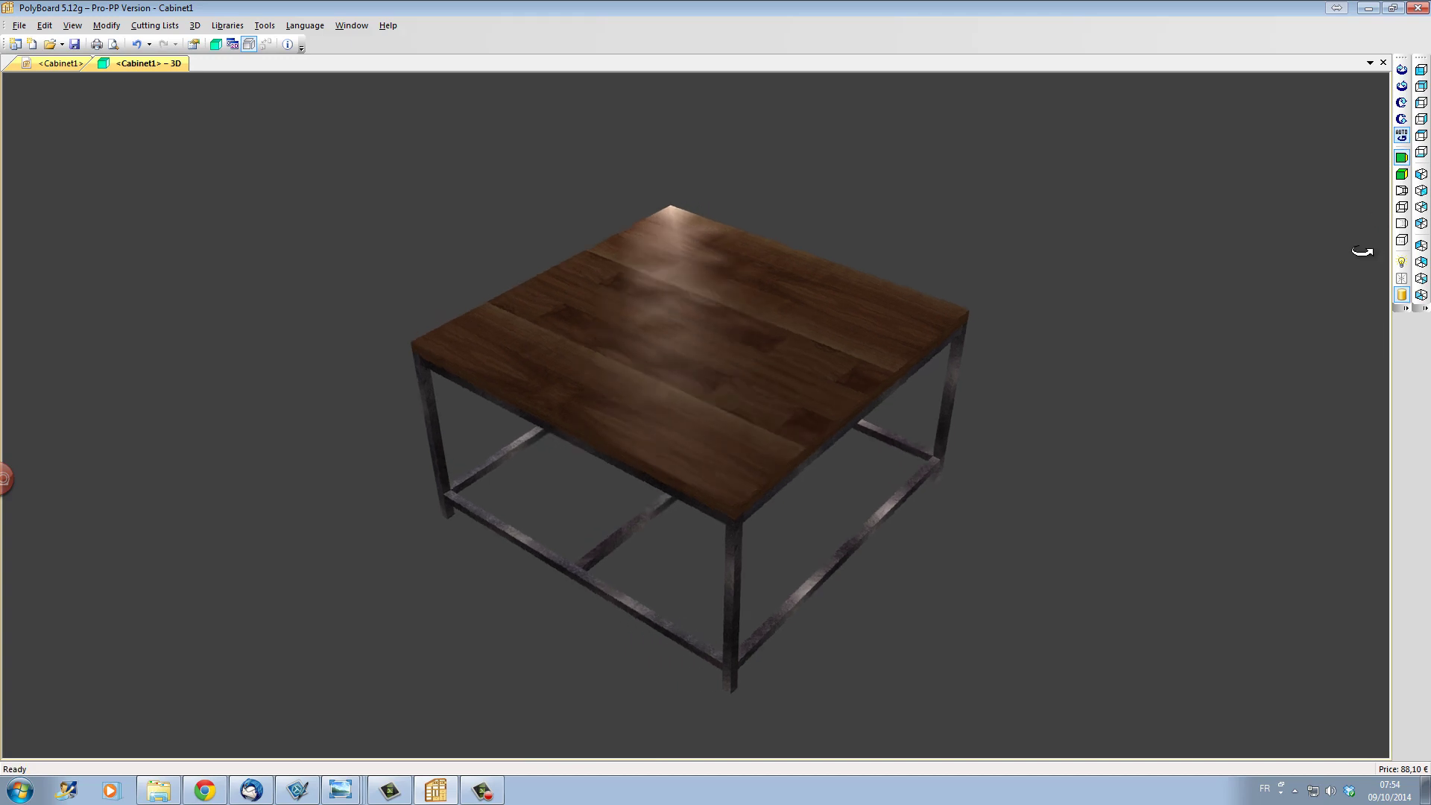